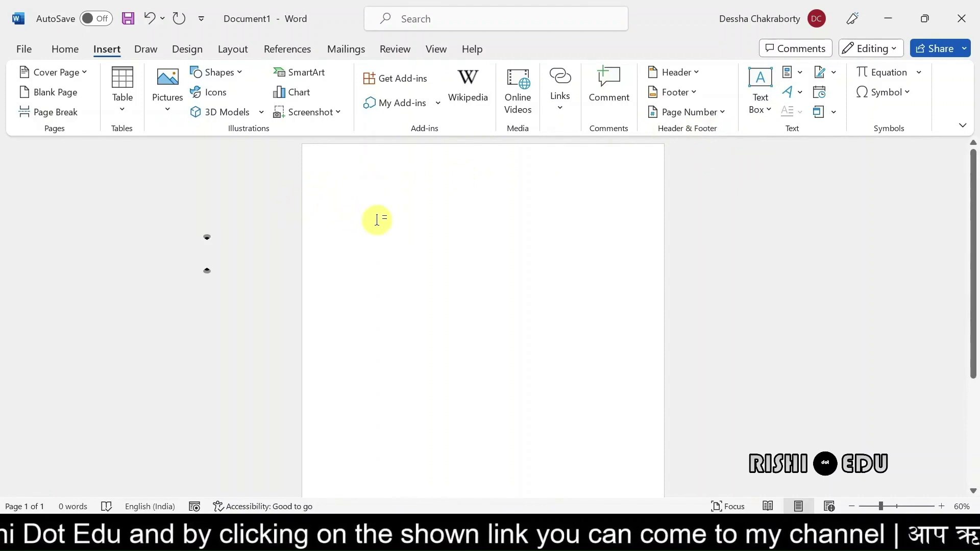
Generate six pages of sample paragraphs with =rand(28).
{"action": "type", "text": "="}
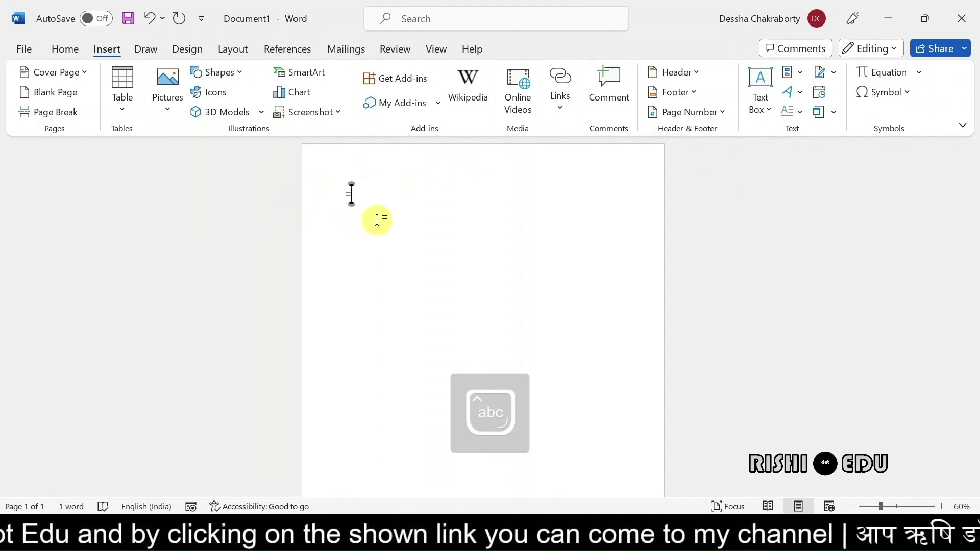
{"action": "type", "text": "rand"}
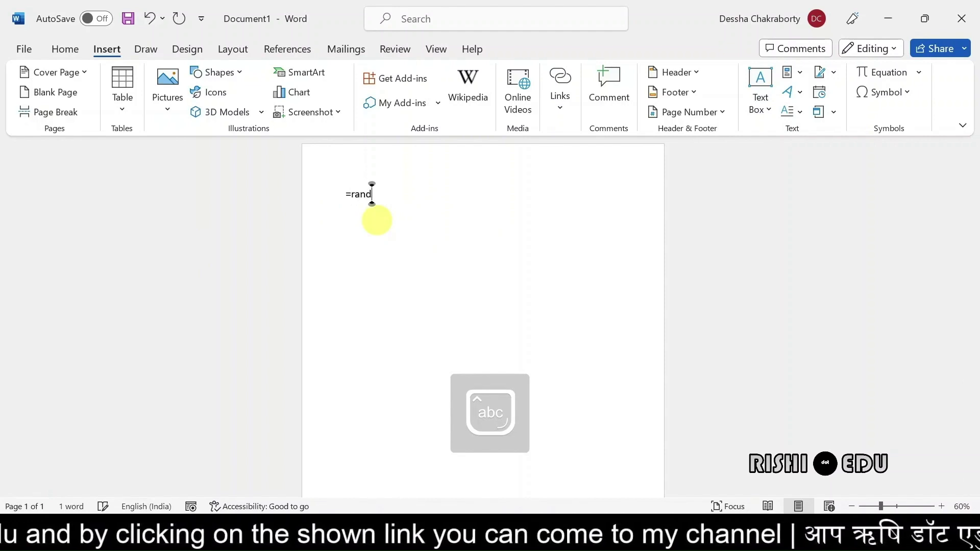
{"action": "type", "text": "("}
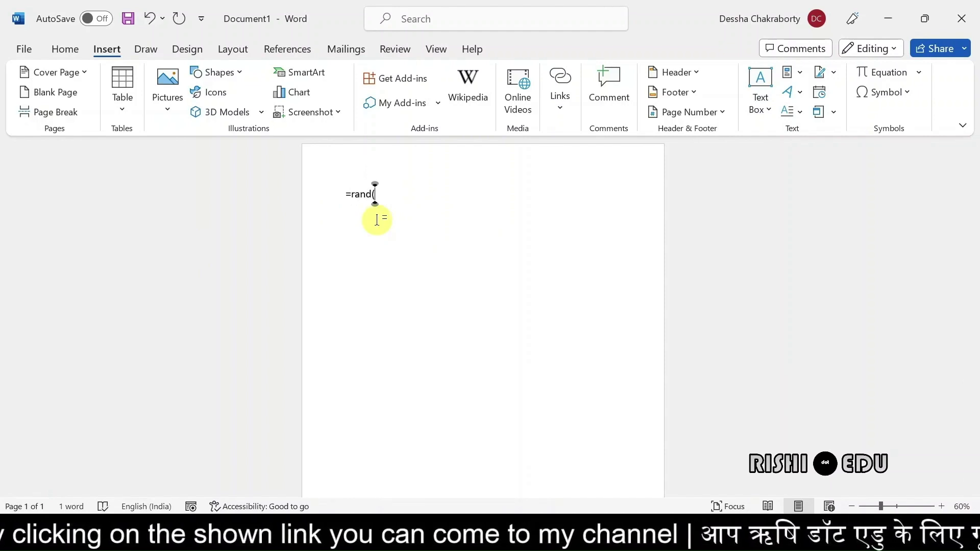
{"action": "type", "text": "2"}
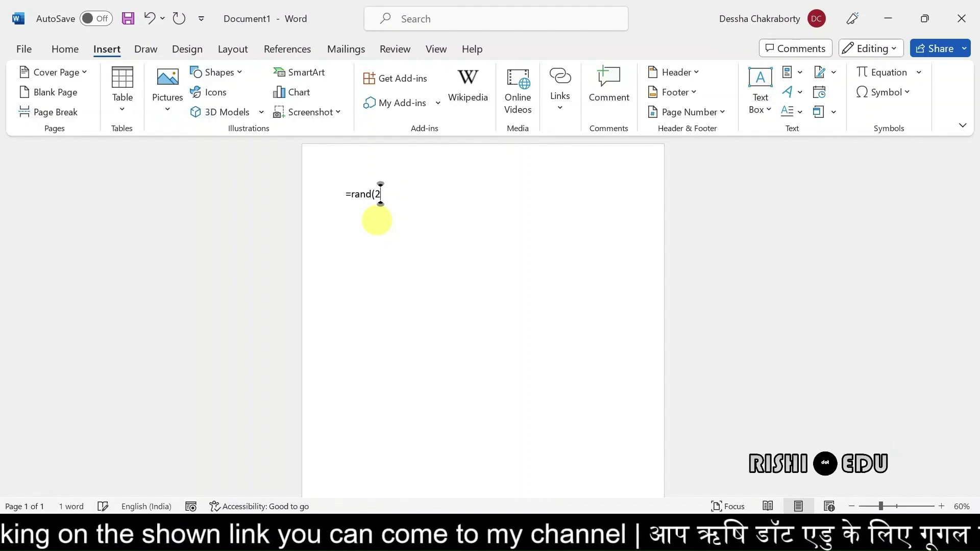
{"action": "type", "text": "8"}
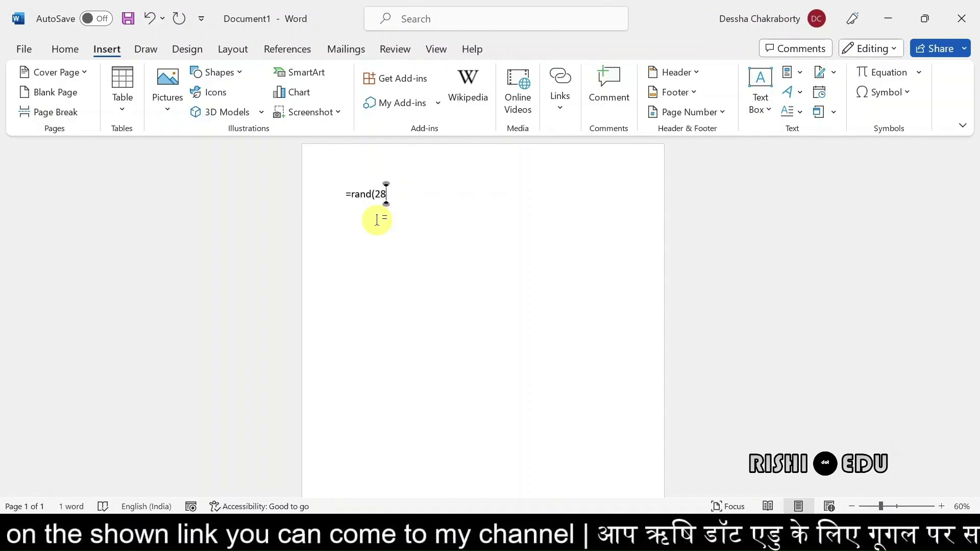
{"action": "type", "text": ")"}
{"action": "key", "text": "Return"}
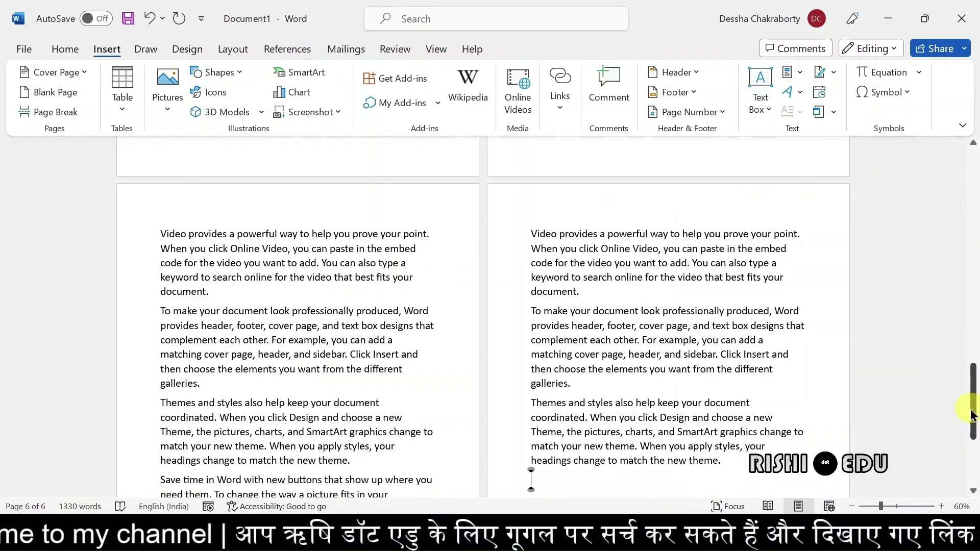
Scroll back up to the top of page 1 of the sample text.
{"action": "left_click_drag", "start_coordinate": [971, 415], "coordinate": [966, 182]}
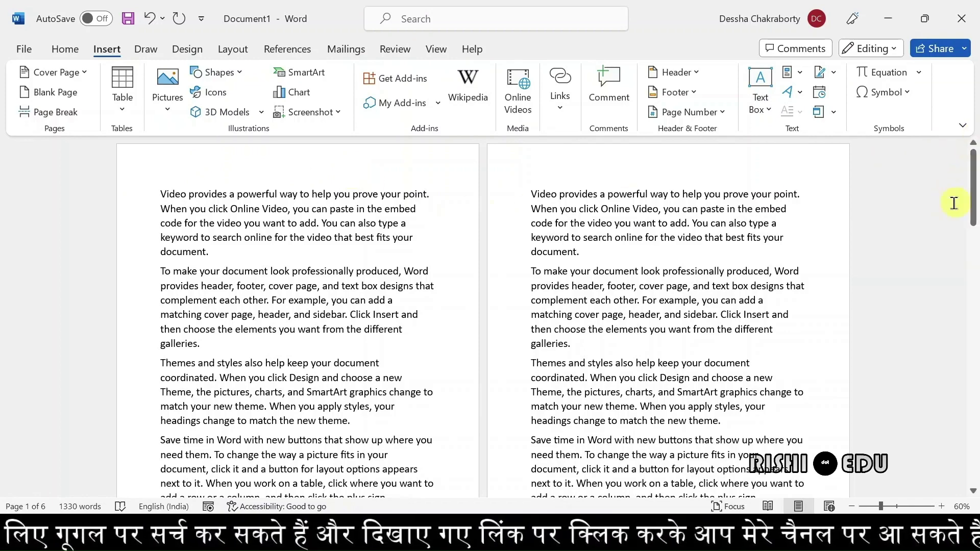
{"action": "left_click_drag", "start_coordinate": [973, 194], "coordinate": [973, 227]}
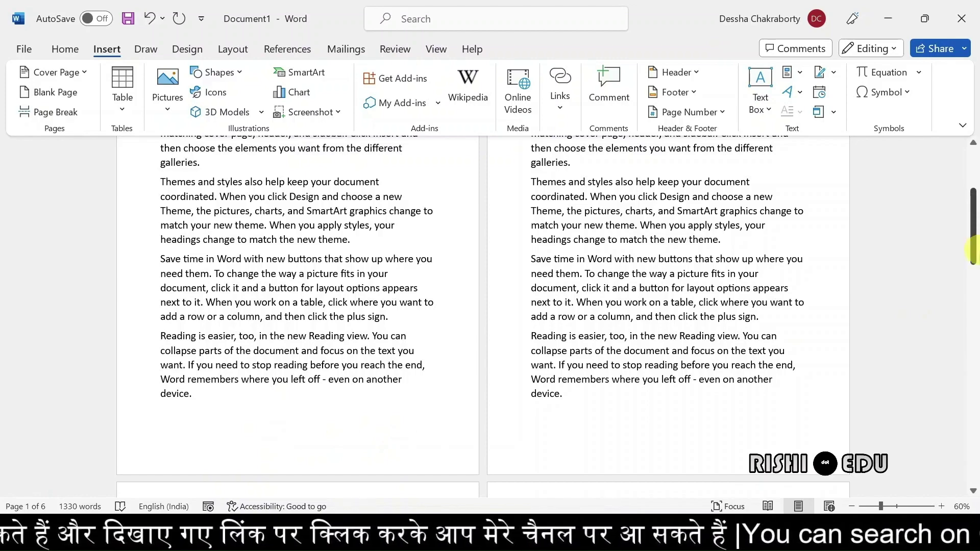
{"action": "scroll", "coordinate": [929, 228], "scroll_direction": "up", "scroll_amount": 4}
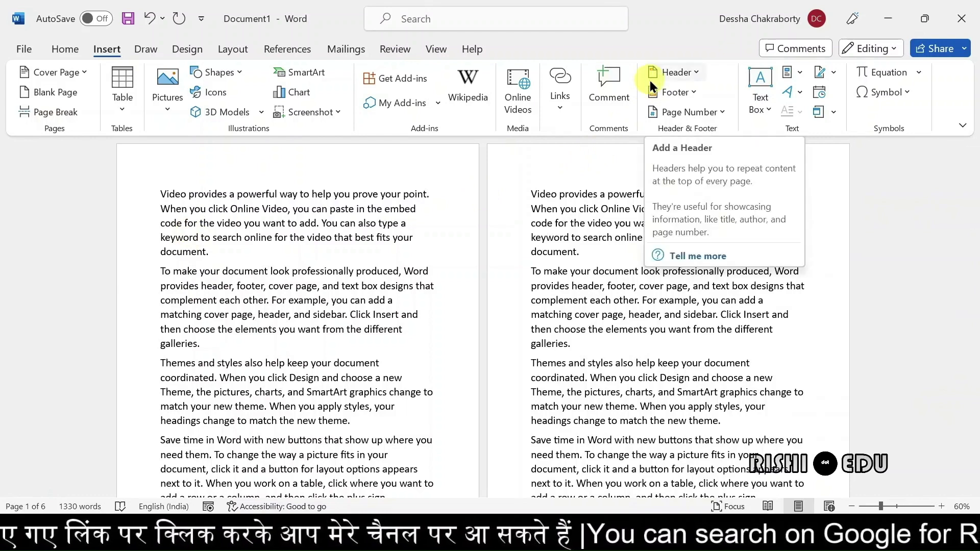
Insert the built-in Blank header with its [Type here] placeholder.
{"action": "left_click", "coordinate": [700, 72]}
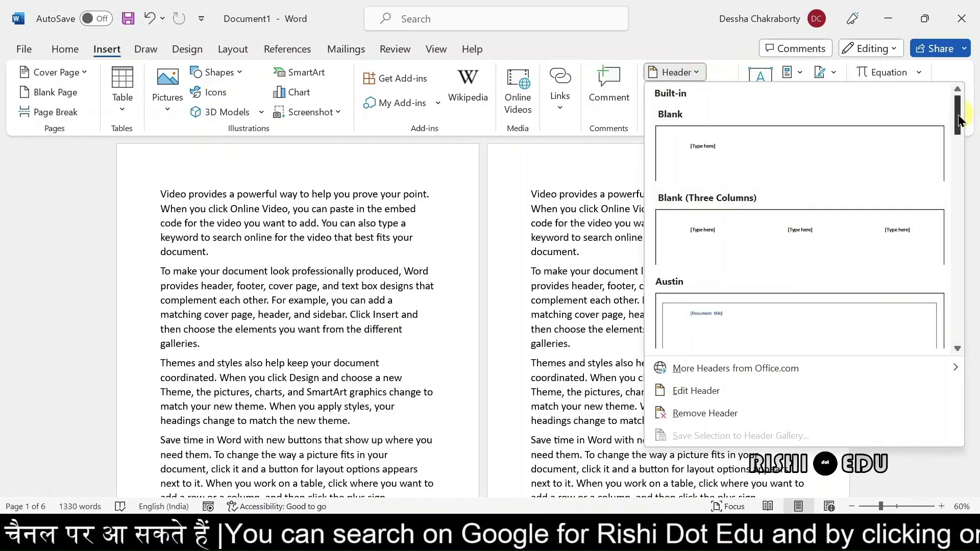
{"action": "left_click_drag", "start_coordinate": [962, 121], "coordinate": [962, 118]}
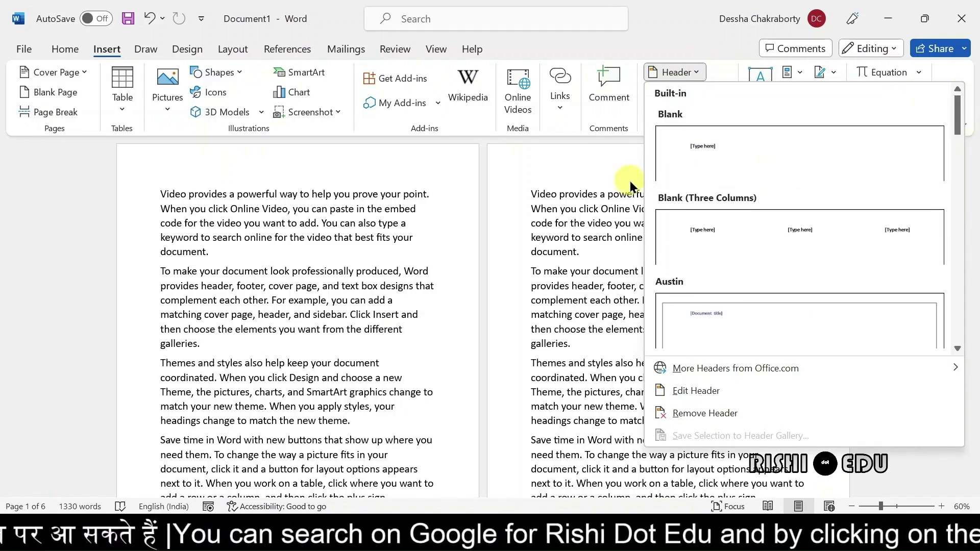
{"action": "left_click", "coordinate": [723, 152]}
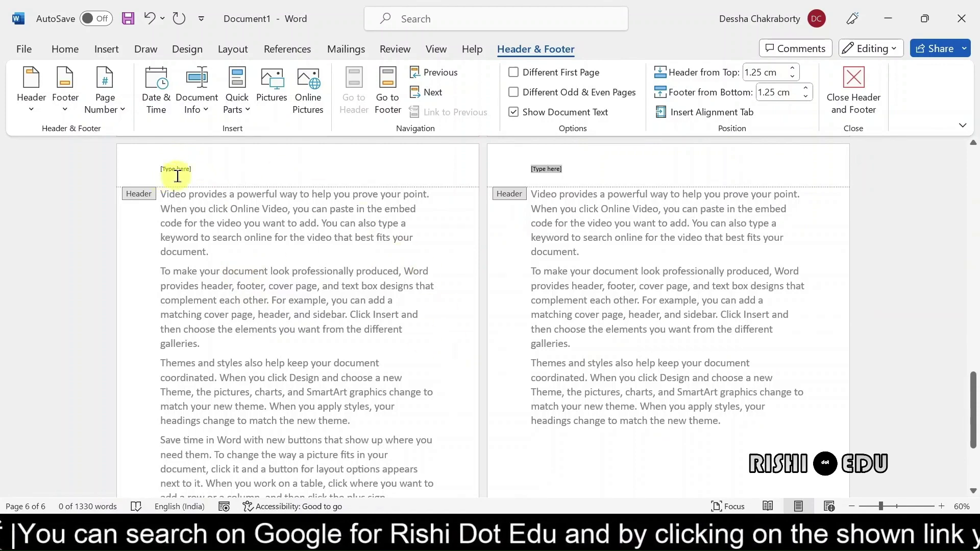
Zoom in to a single page and delete the header's [Type here] placeholder.
{"action": "left_click", "coordinate": [942, 506]}
{"action": "left_click", "coordinate": [941, 506]}
{"action": "left_click", "coordinate": [942, 506]}
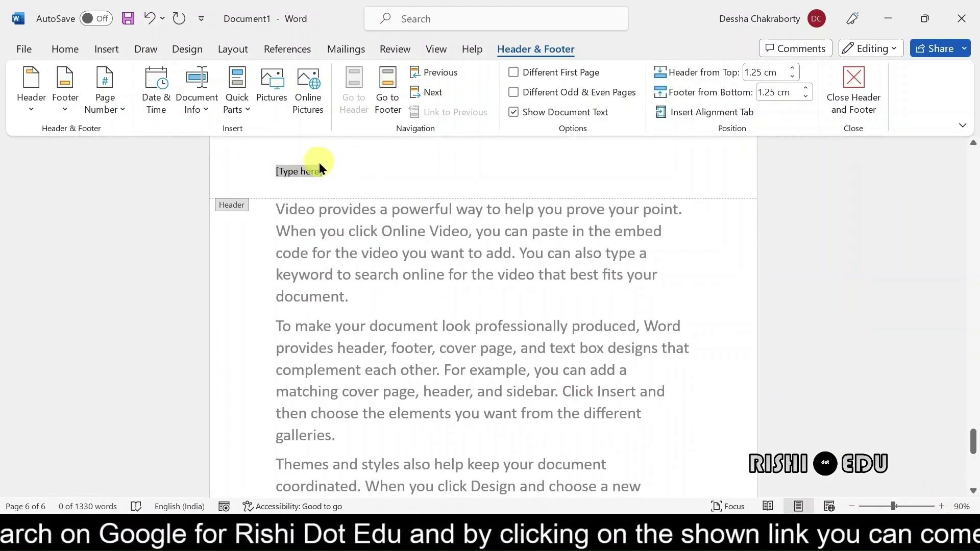
{"action": "left_click", "coordinate": [322, 170]}
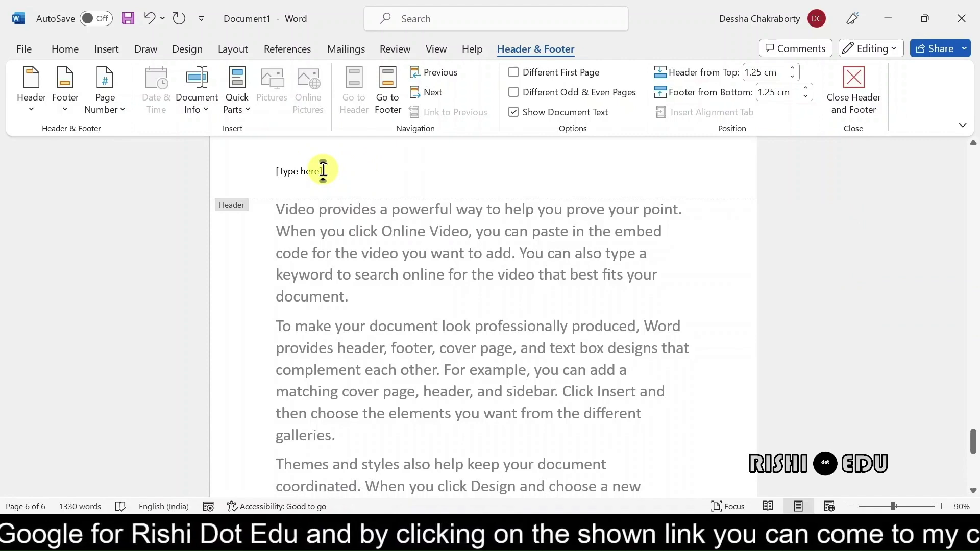
{"action": "left_click", "coordinate": [322, 170]}
{"action": "key", "text": "BackSpace"}
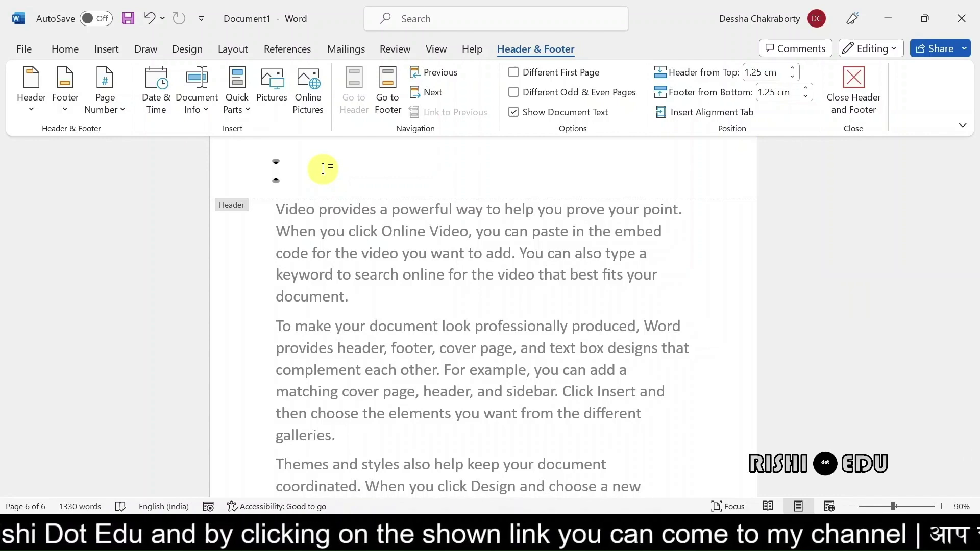
Type 'Rishi Dot Edu' as the header text.
{"action": "key", "text": "Caps_Lock"}
{"action": "type", "text": "R"}
{"action": "key", "text": "Caps_Lock"}
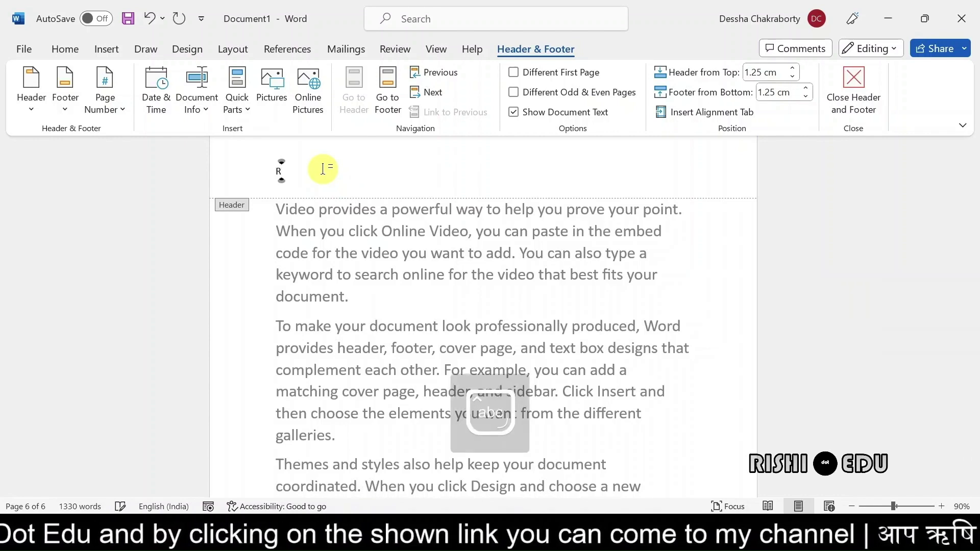
{"action": "type", "text": "ish"}
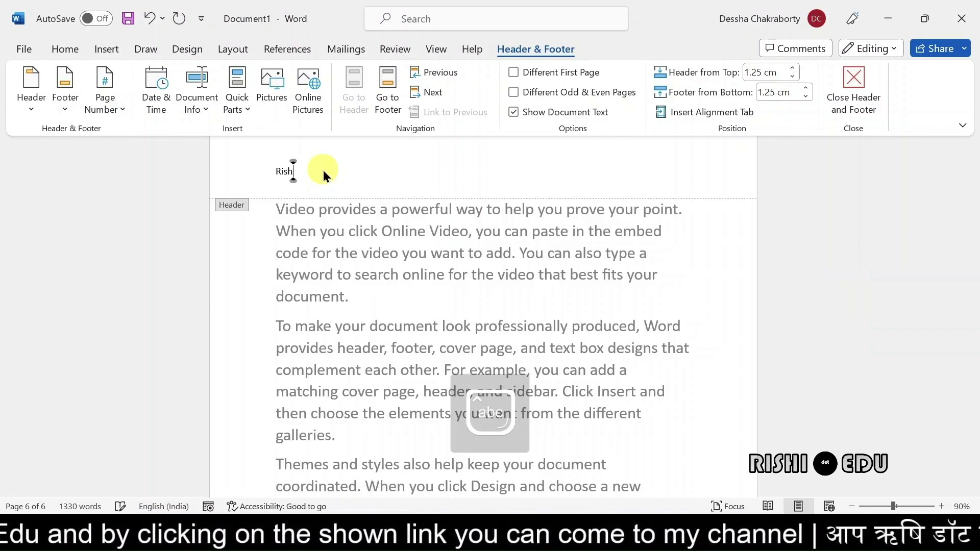
{"action": "type", "text": "i"}
{"action": "key", "text": "Caps_Lock"}
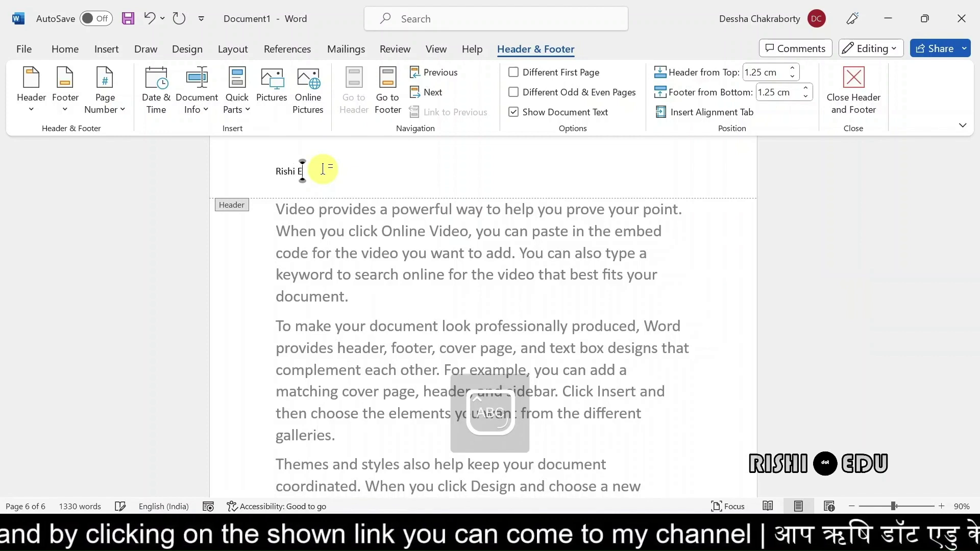
{"action": "key", "text": "Caps_Lock"}
{"action": "type", "text": "d"}
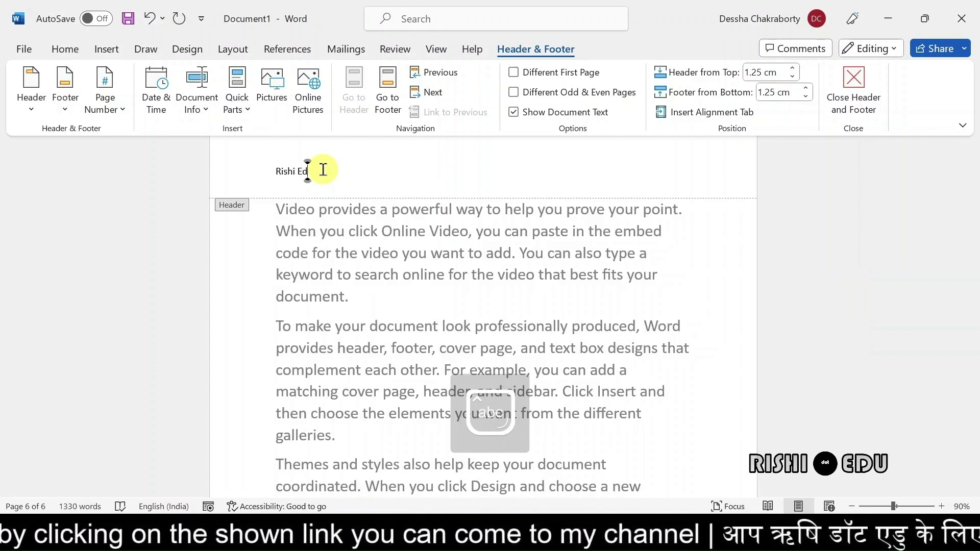
{"action": "key", "text": "BackSpace"}
{"action": "key", "text": "BackSpace"}
{"action": "type", "text": "Dot Edu"}
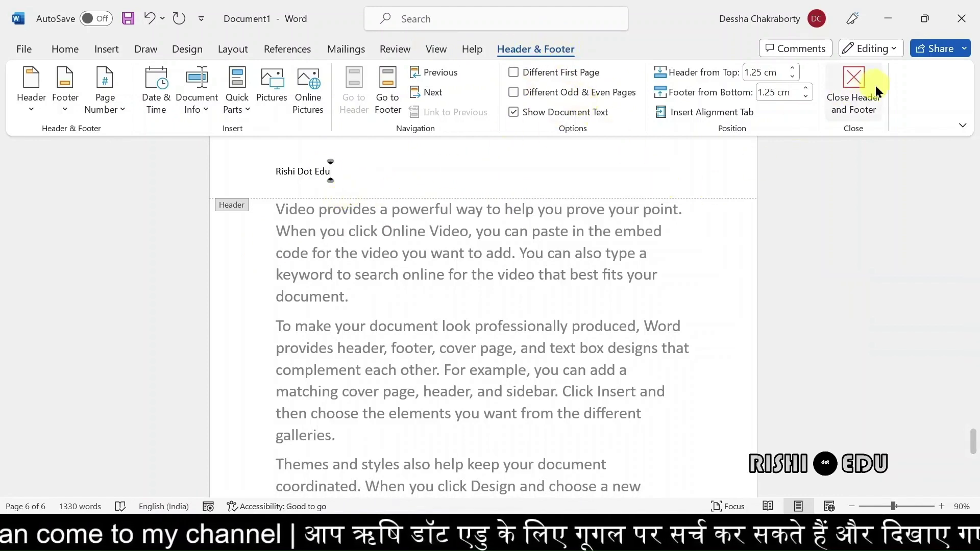
Close header editing and scroll through the pages to check the Rishi Dot Edu header.
{"action": "left_click", "coordinate": [848, 87]}
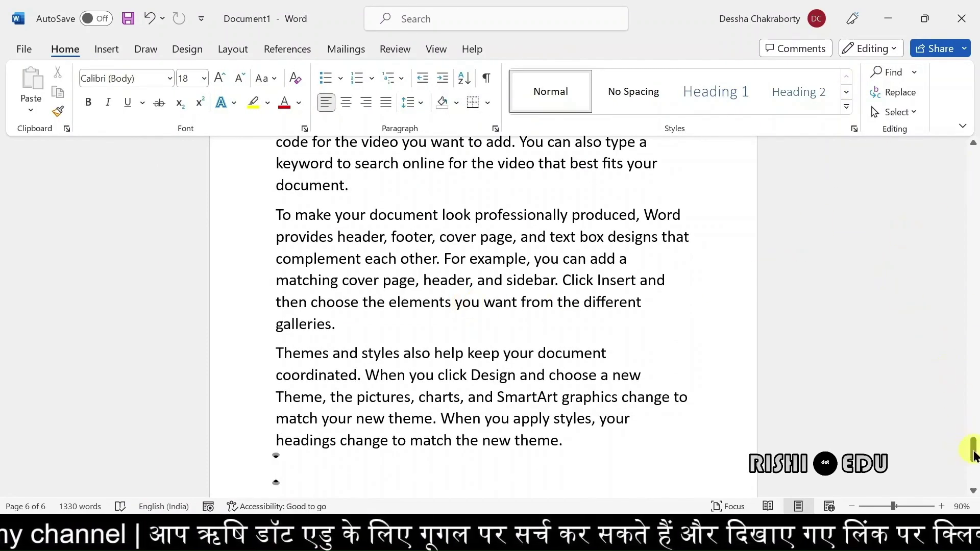
{"action": "left_click_drag", "start_coordinate": [973, 456], "coordinate": [974, 161]}
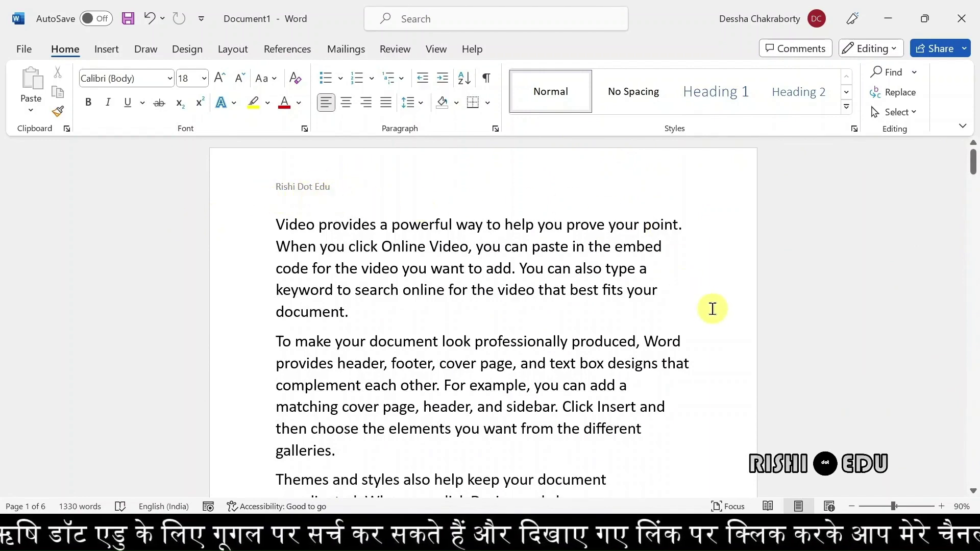
{"action": "left_click_drag", "start_coordinate": [973, 155], "coordinate": [972, 230]}
{"action": "left_click_drag", "start_coordinate": [972, 260], "coordinate": [973, 262]}
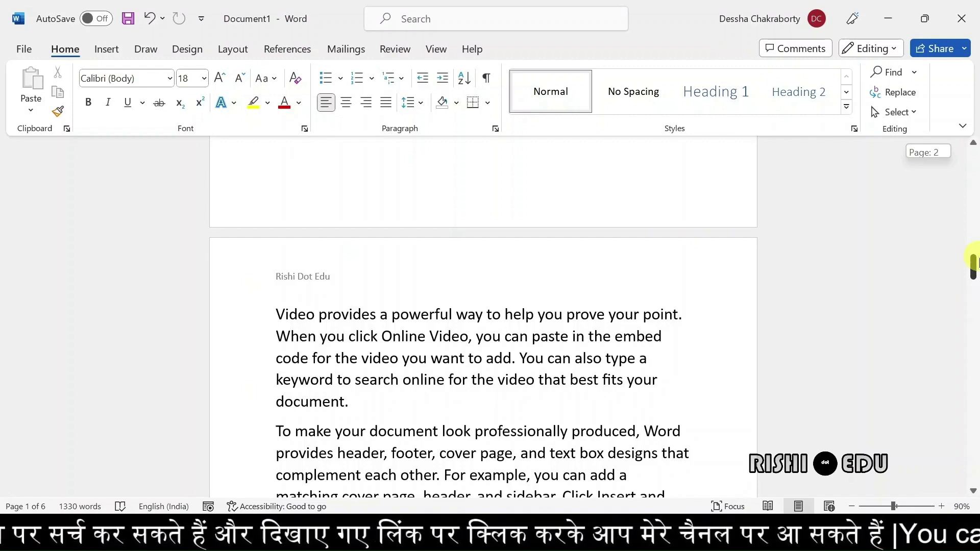
{"action": "left_click_drag", "start_coordinate": [972, 261], "coordinate": [974, 92]}
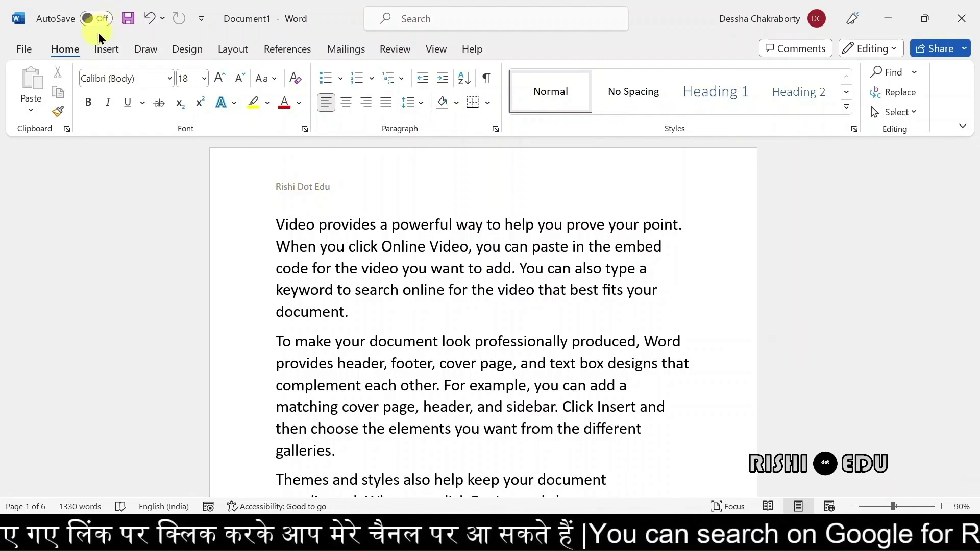
Remove the Rishi Dot Edu header from the document and close header editing.
{"action": "left_click", "coordinate": [107, 50]}
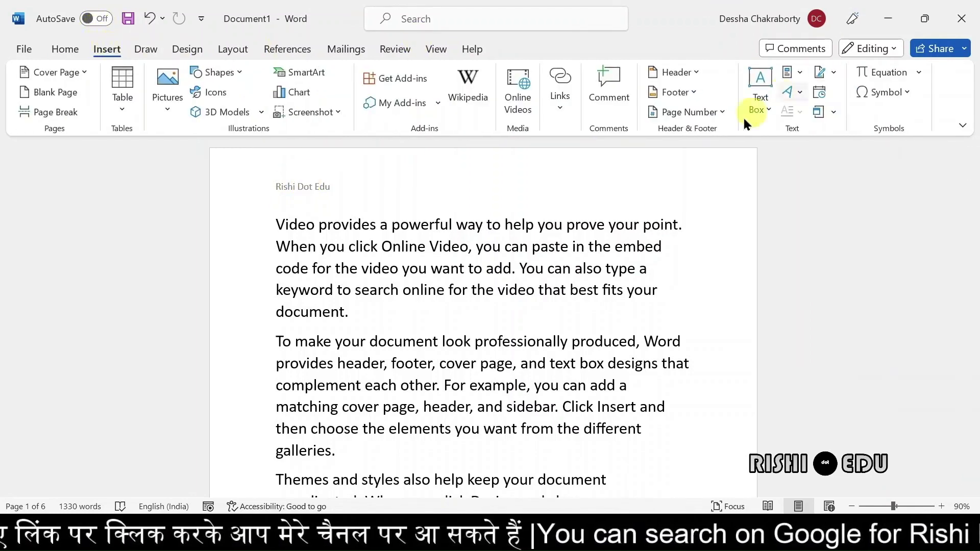
{"action": "left_click", "coordinate": [344, 187]}
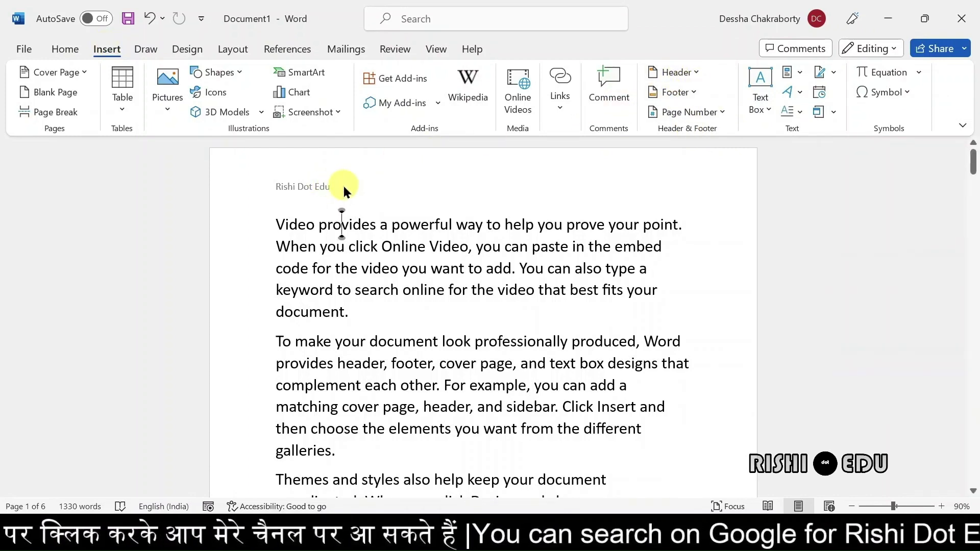
{"action": "double_click", "coordinate": [314, 187]}
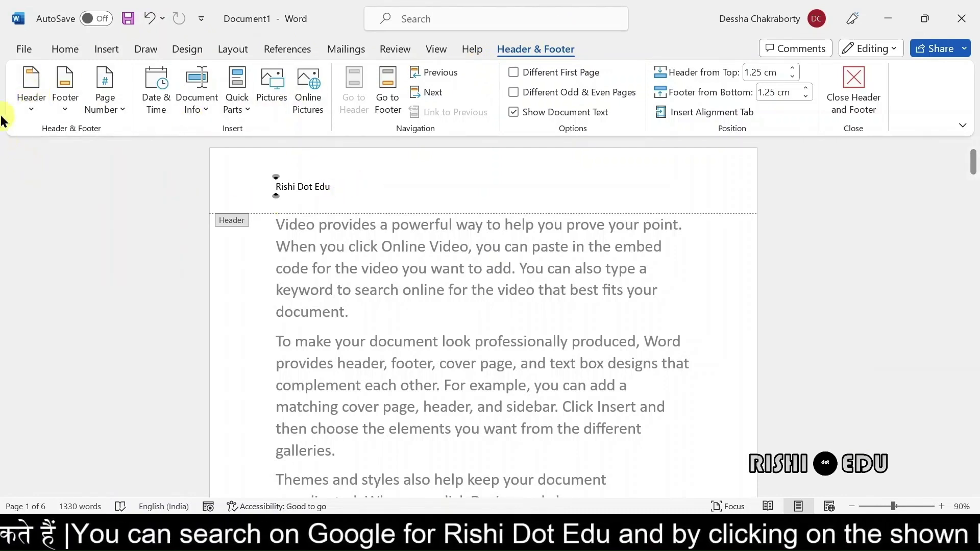
{"action": "left_click", "coordinate": [35, 108]}
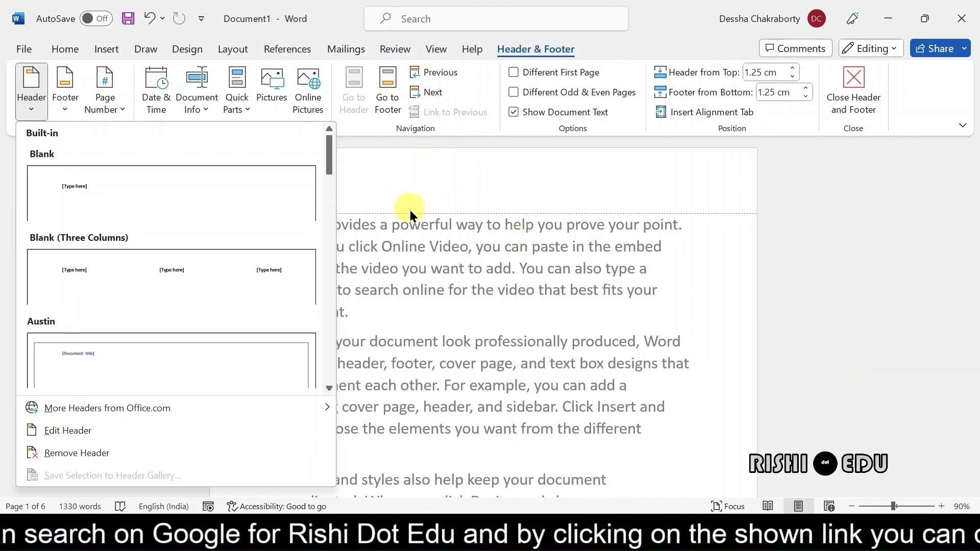
{"action": "left_click", "coordinate": [72, 453]}
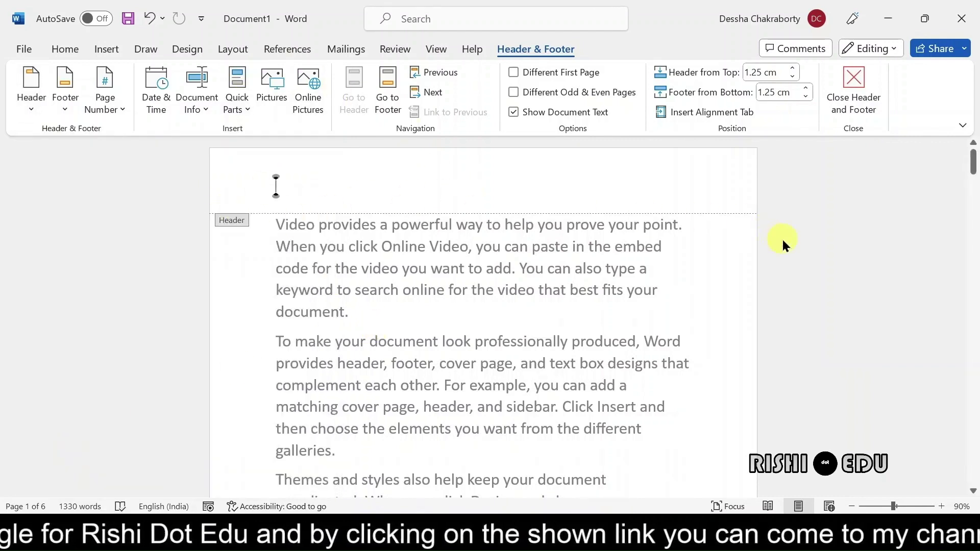
{"action": "left_click", "coordinate": [854, 90]}
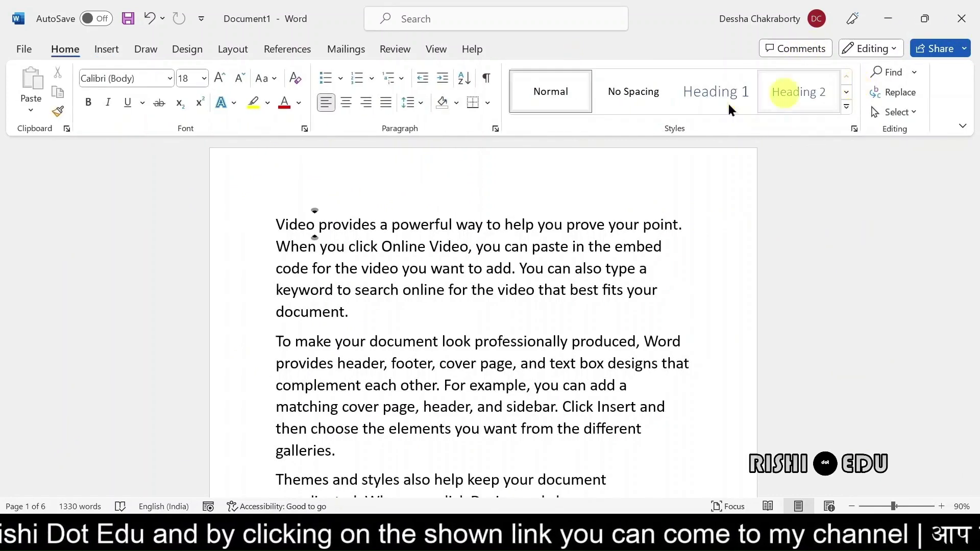
Insert the Blank built-in footer at the bottom of the pages.
{"action": "mouse_move", "coordinate": [972, 164]}
{"action": "left_mouse_down"}
{"action": "mouse_move", "coordinate": [973, 223]}
{"action": "mouse_move", "coordinate": [973, 148]}
{"action": "left_mouse_up"}
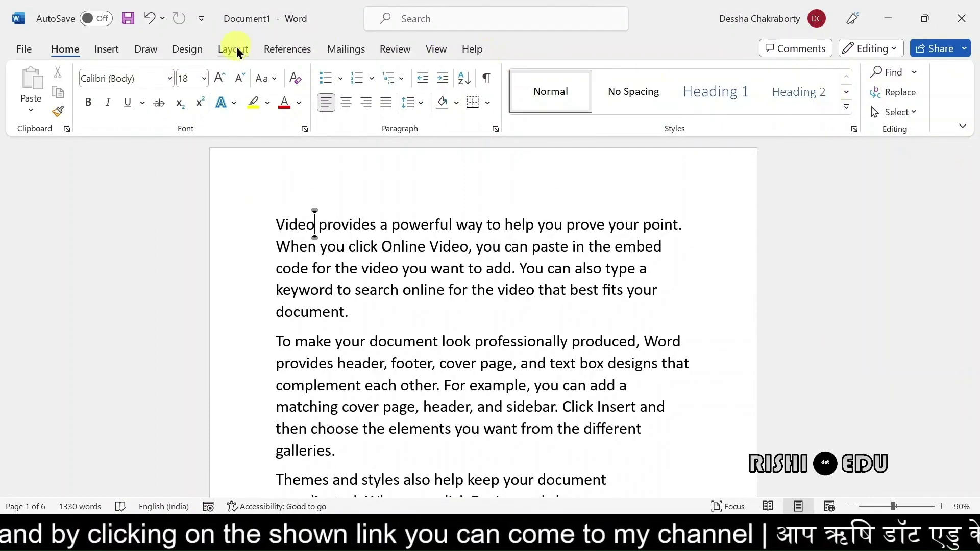
{"action": "left_click", "coordinate": [99, 51]}
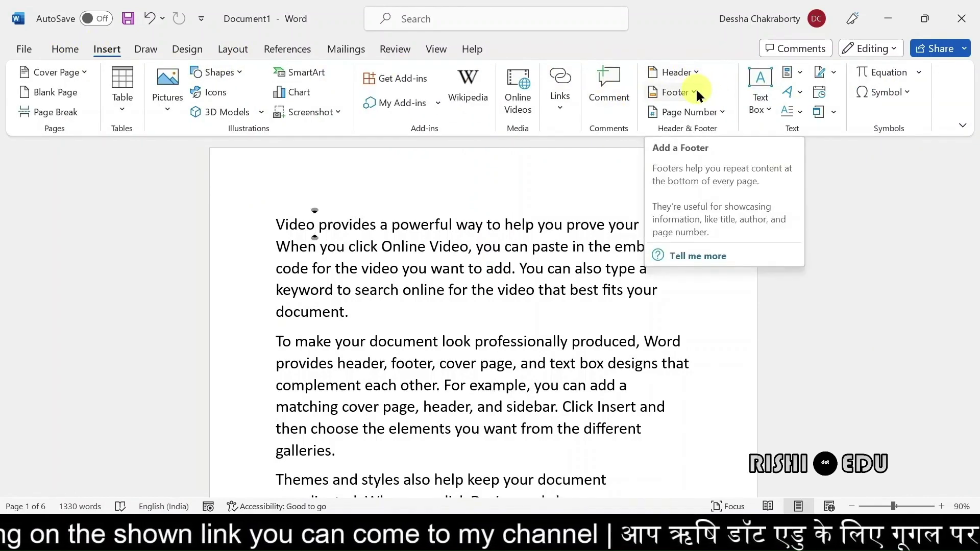
{"action": "mouse_move", "coordinate": [972, 161]}
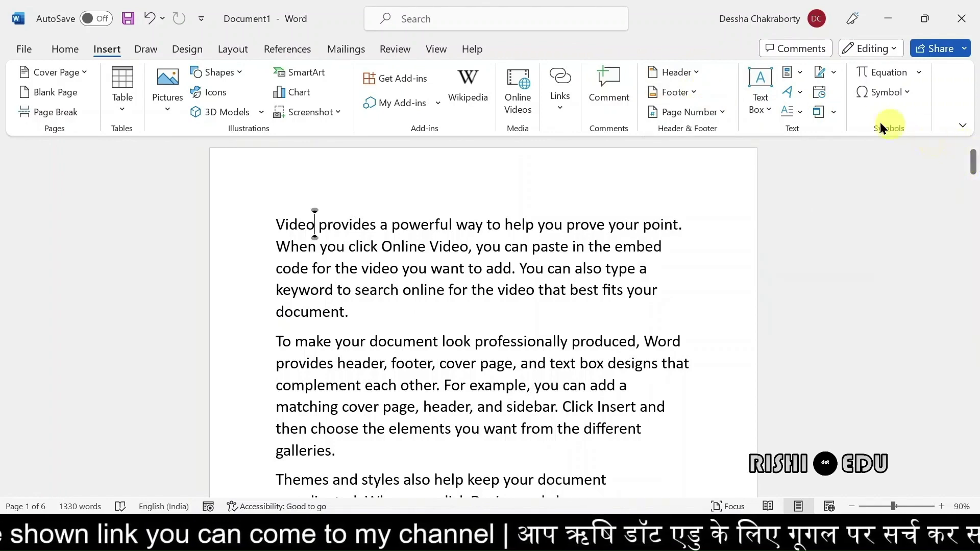
{"action": "left_click", "coordinate": [694, 92]}
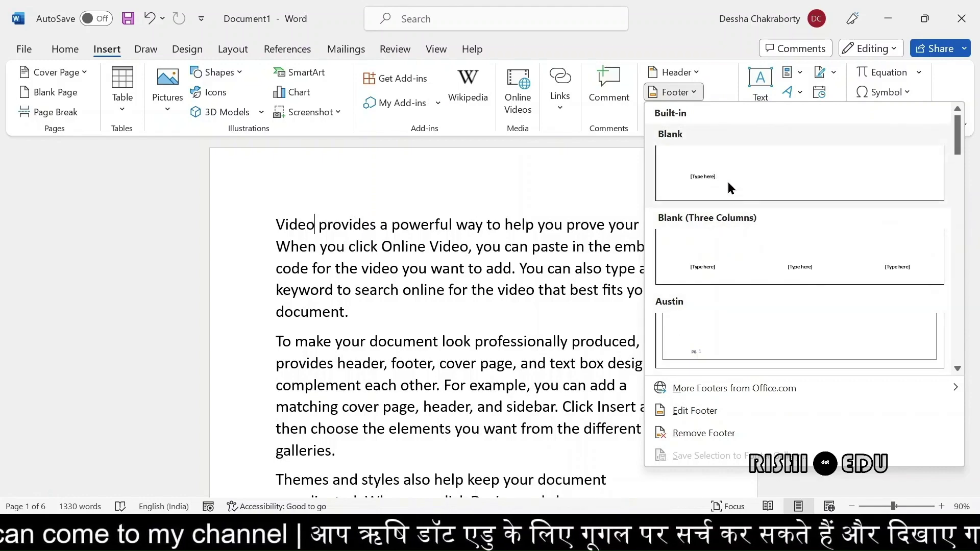
{"action": "left_click", "coordinate": [707, 186]}
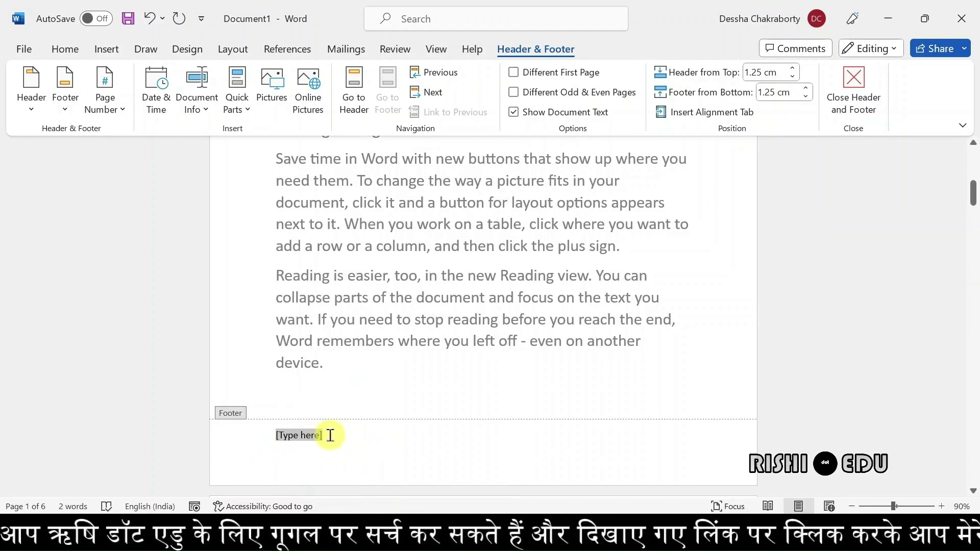
Replace the footer placeholder with 'Ms Word' and close footer editing.
{"action": "key", "text": "Delete"}
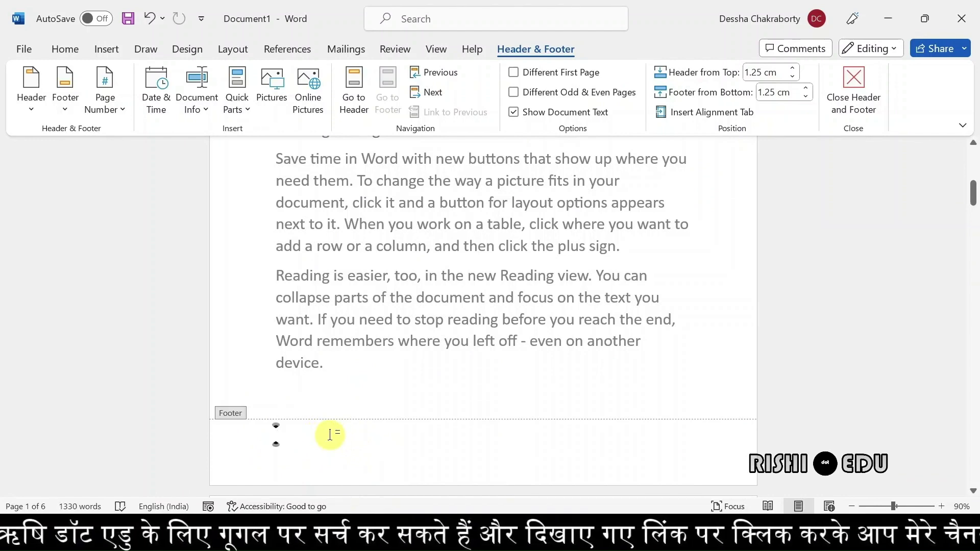
{"action": "type", "text": "Ms Word"}
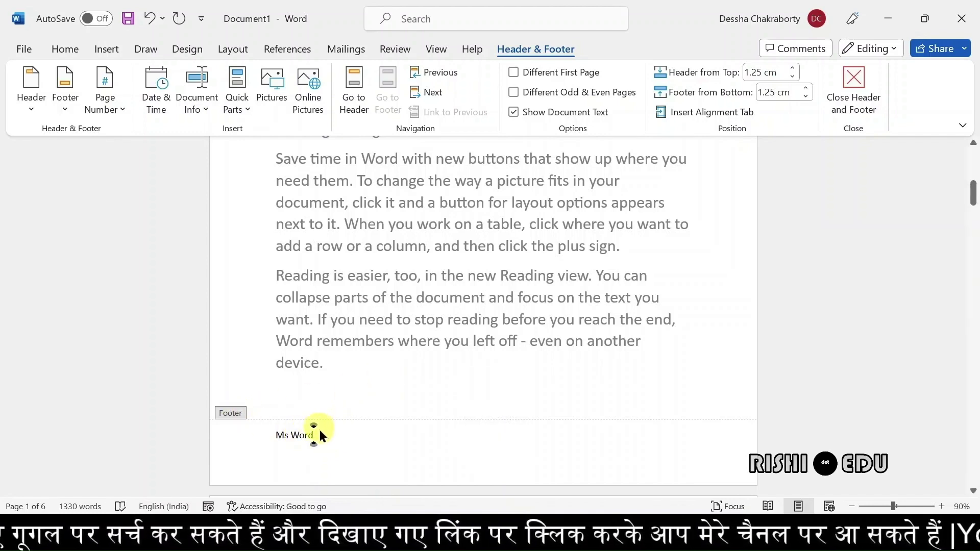
{"action": "left_click_drag", "start_coordinate": [320, 433], "coordinate": [239, 432]}
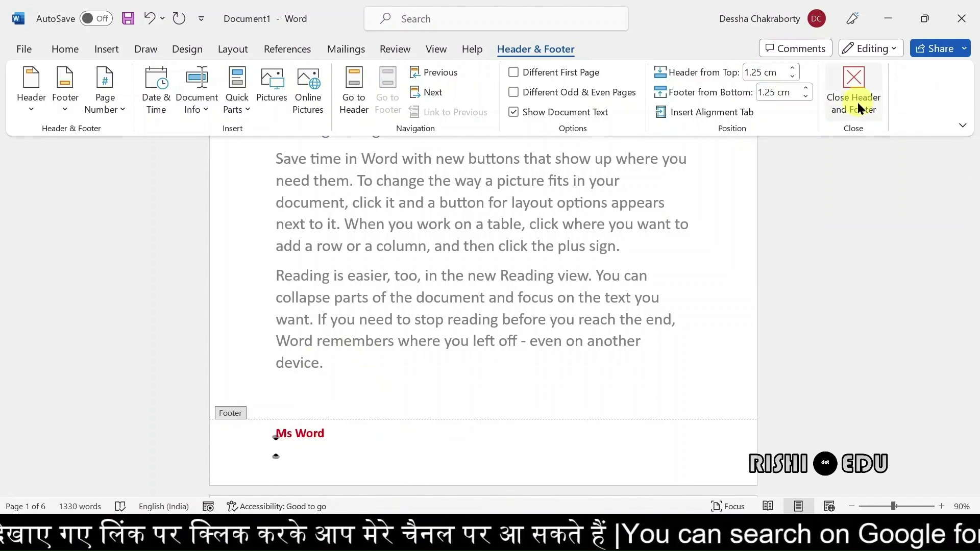
{"action": "left_click", "coordinate": [857, 102]}
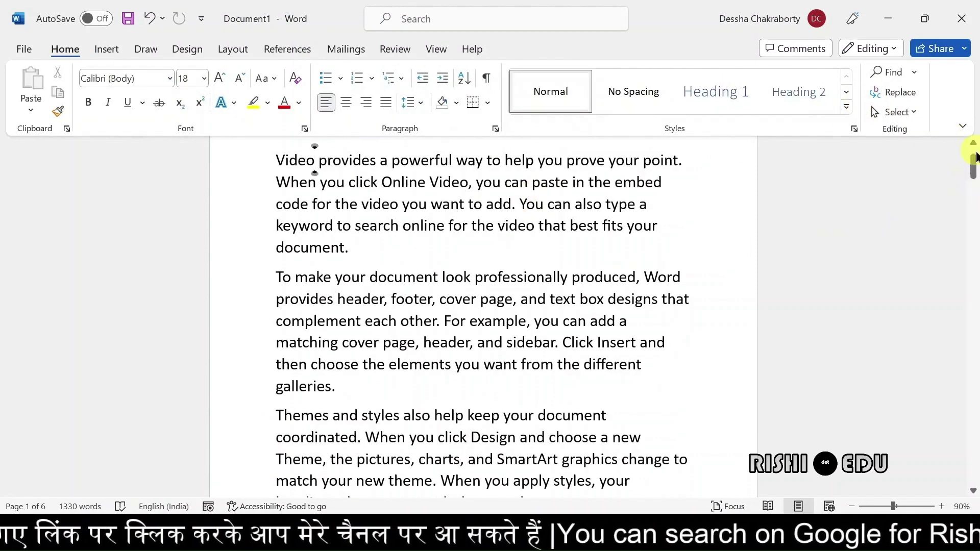
Scroll down to check the Ms Word footer at the bottom of the pages.
{"action": "left_click_drag", "start_coordinate": [974, 163], "coordinate": [974, 149]}
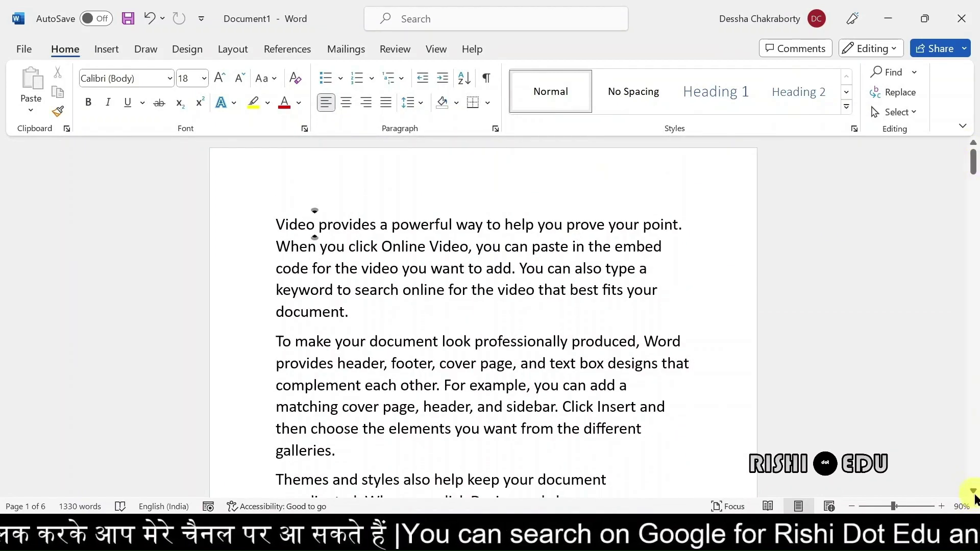
{"action": "left_click_drag", "start_coordinate": [974, 495], "coordinate": [974, 495]}
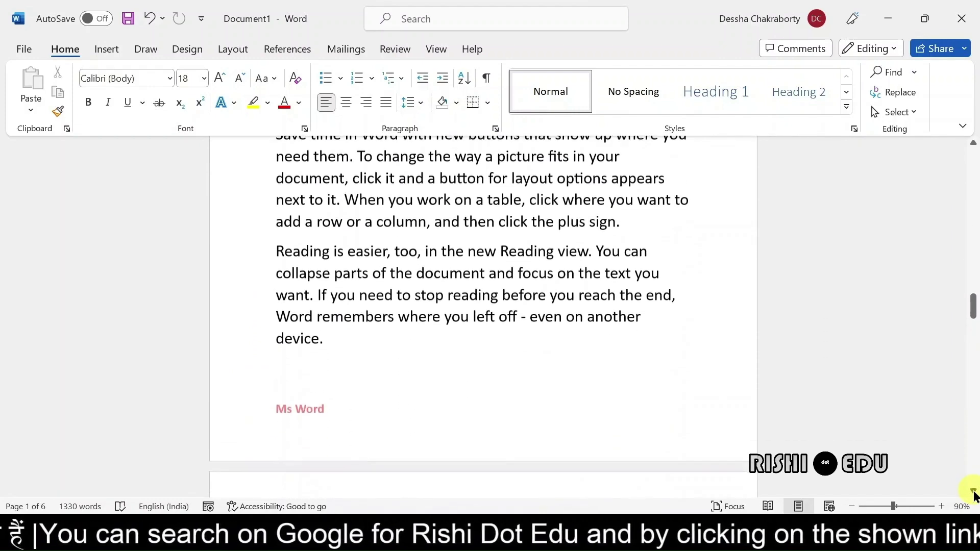
{"action": "left_click_drag", "start_coordinate": [974, 495], "coordinate": [974, 495]}
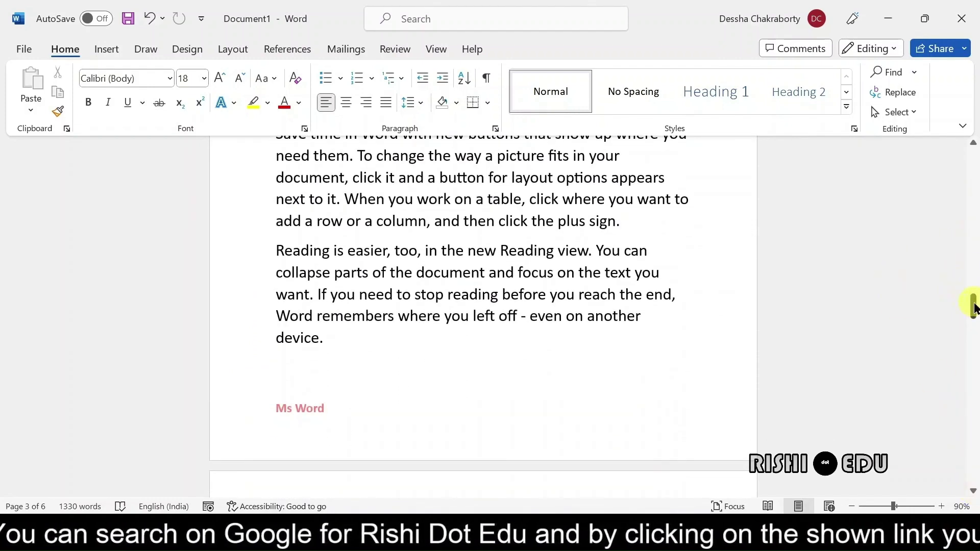
{"action": "left_click_drag", "start_coordinate": [974, 306], "coordinate": [973, 342]}
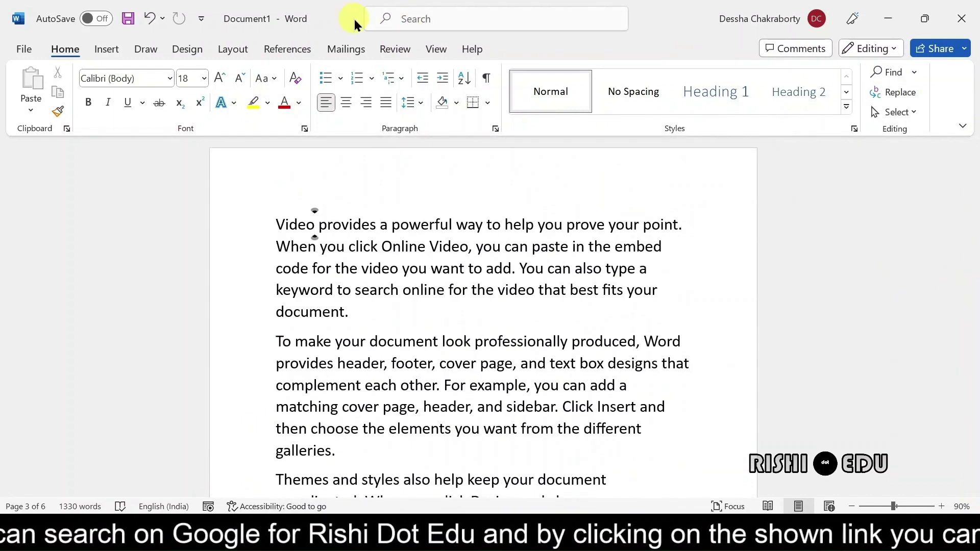
{"action": "left_click", "coordinate": [104, 49]}
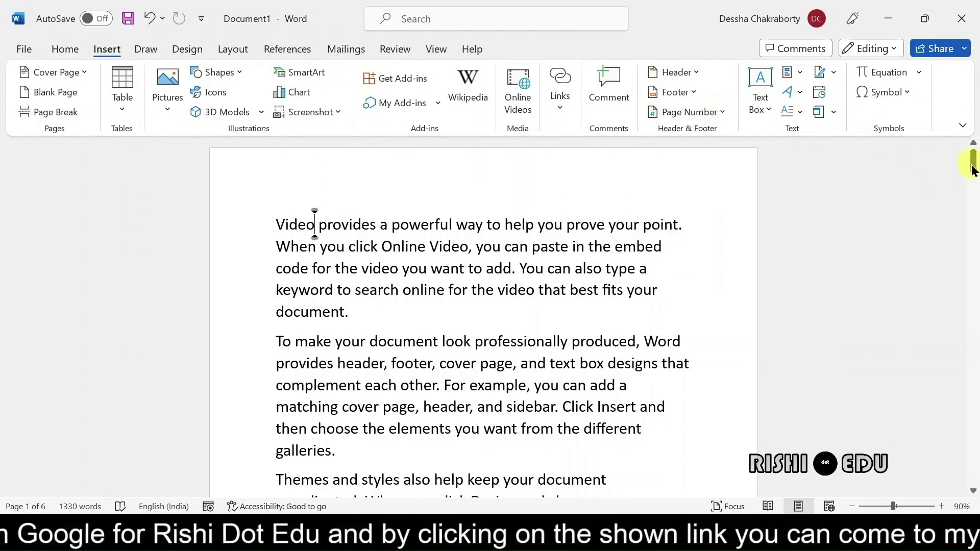
{"action": "left_click_drag", "start_coordinate": [972, 169], "coordinate": [972, 215]}
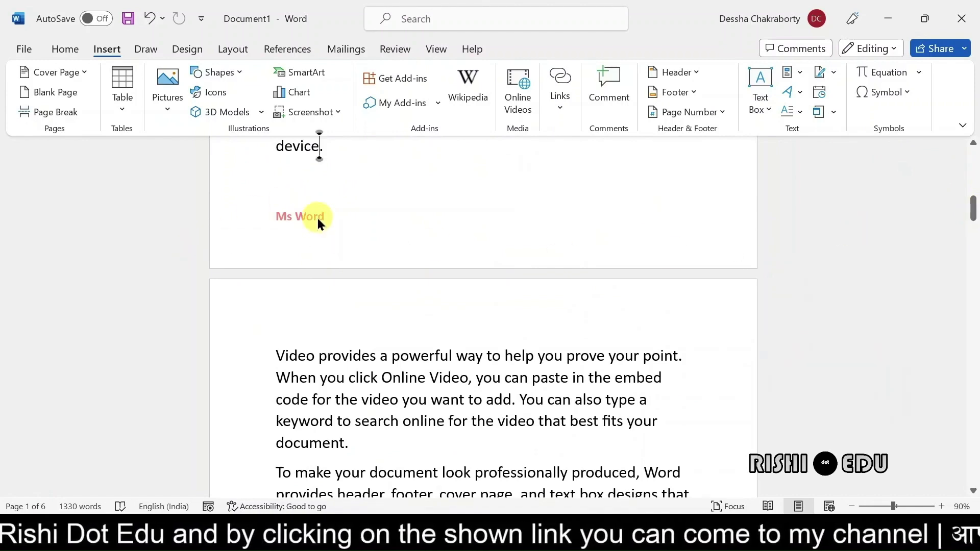
Select and delete 'Ms Word' in the footer, leaving it empty.
{"action": "double_click", "coordinate": [318, 219]}
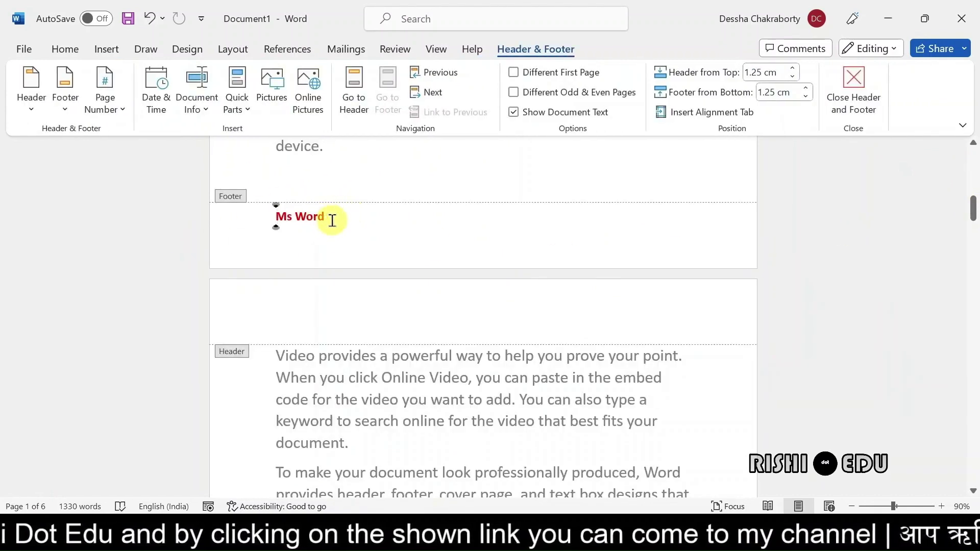
{"action": "left_click", "coordinate": [330, 219]}
{"action": "left_click_drag", "start_coordinate": [332, 221], "coordinate": [230, 219]}
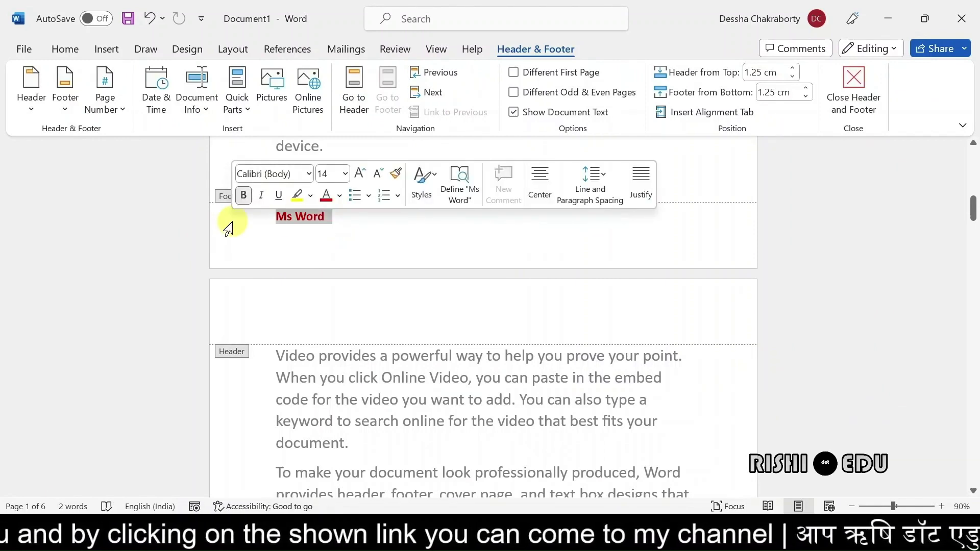
{"action": "left_click", "coordinate": [64, 104]}
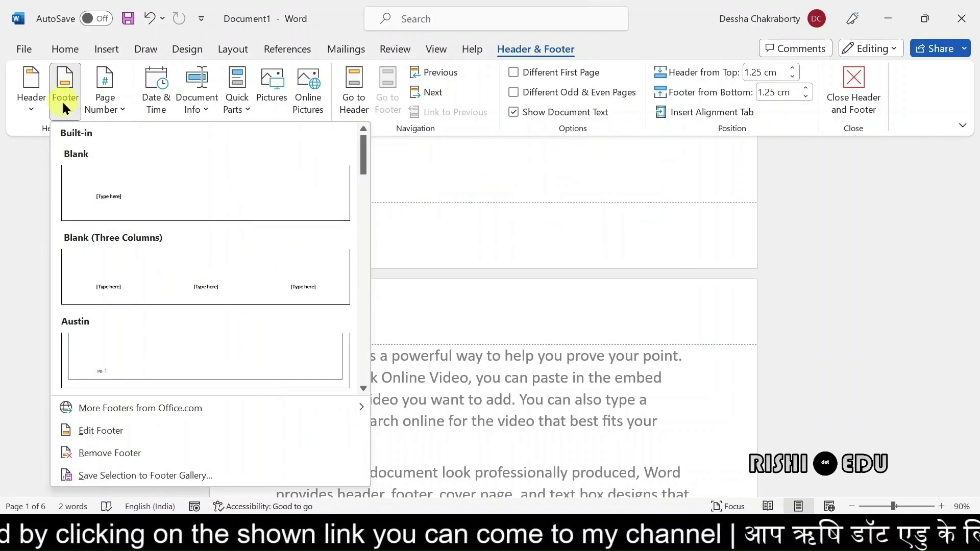
{"action": "left_click", "coordinate": [15, 332]}
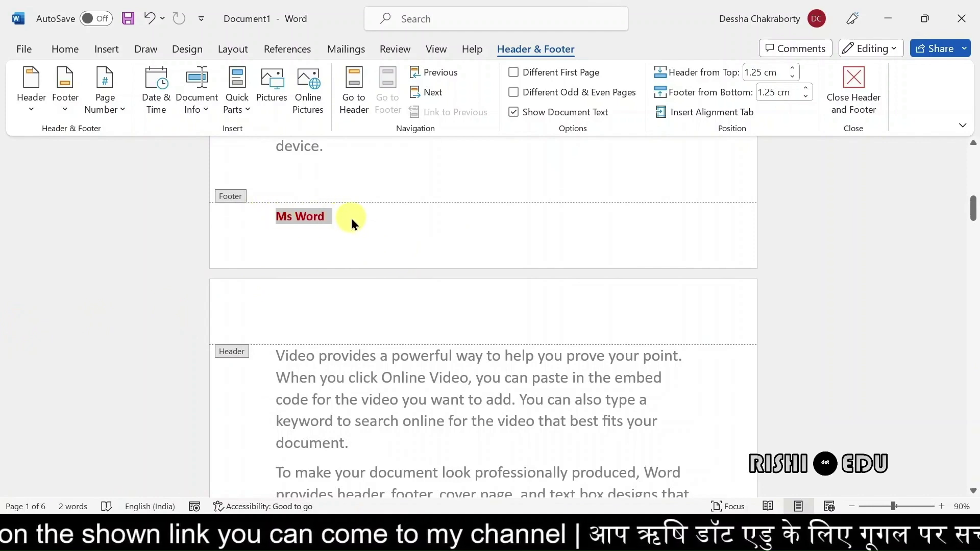
{"action": "key", "text": "Delete"}
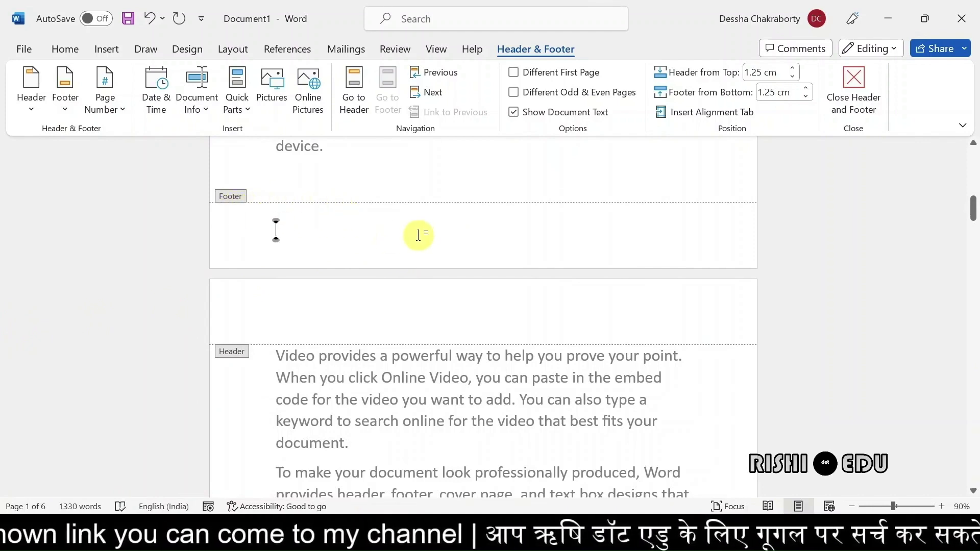
Insert a centred Plain Number 2 page number at the top of each page's header.
{"action": "left_click", "coordinate": [117, 101]}
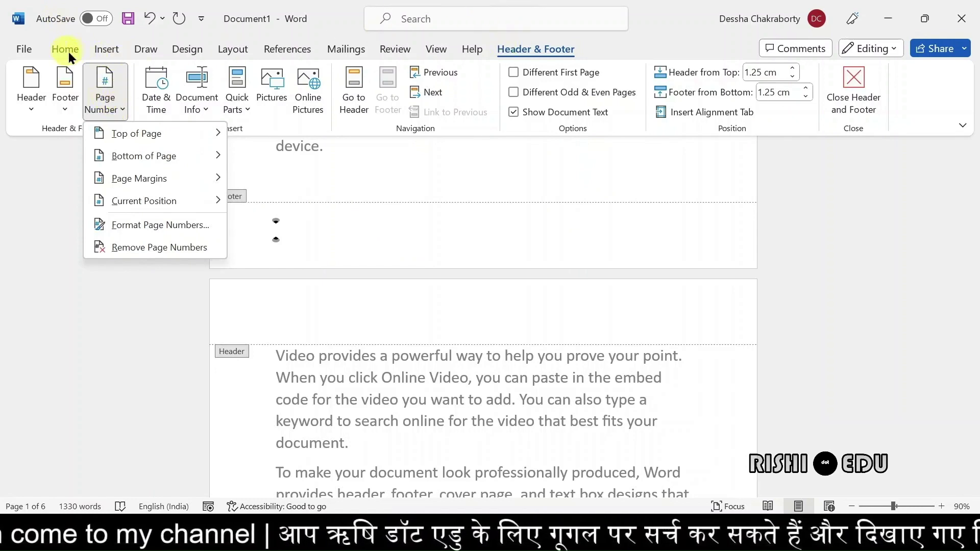
{"action": "left_click", "coordinate": [104, 49]}
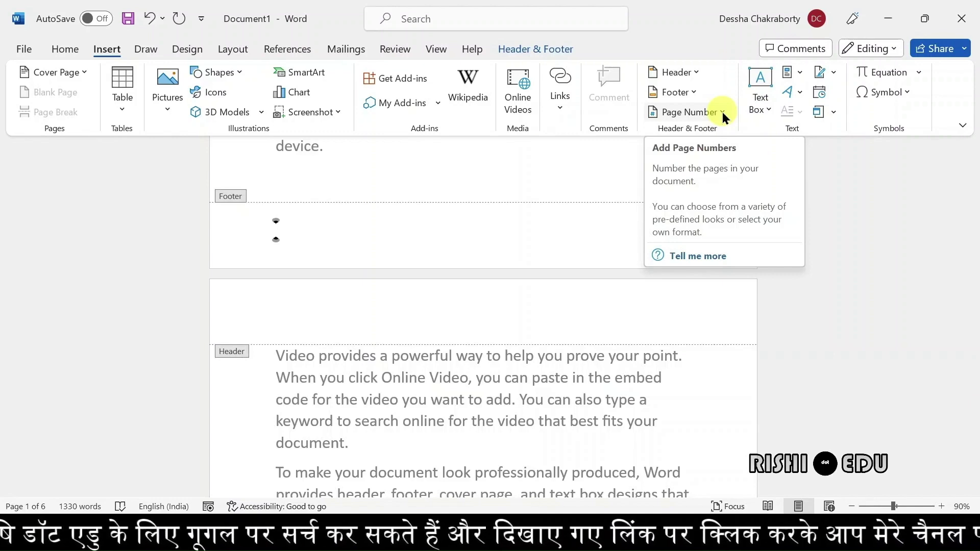
{"action": "left_click", "coordinate": [721, 112]}
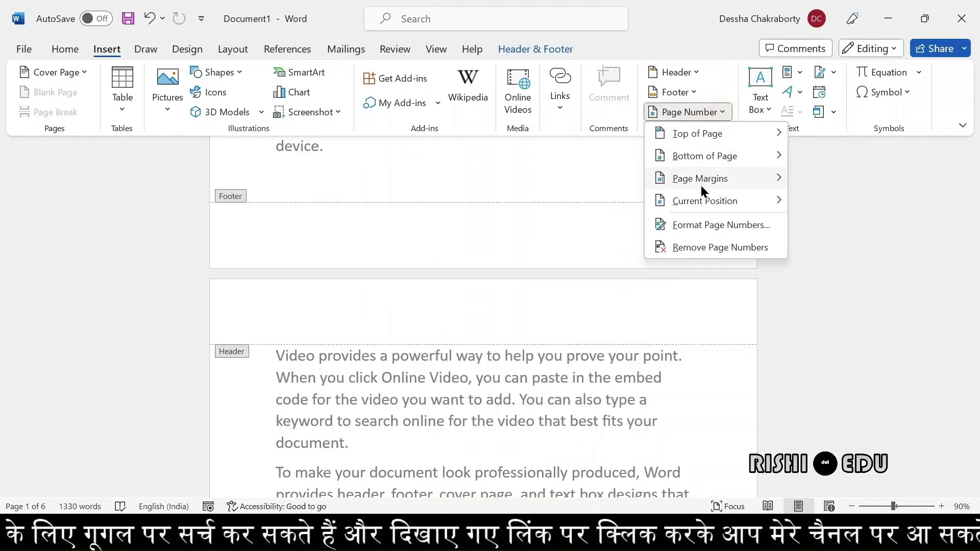
{"action": "mouse_move", "coordinate": [704, 201]}
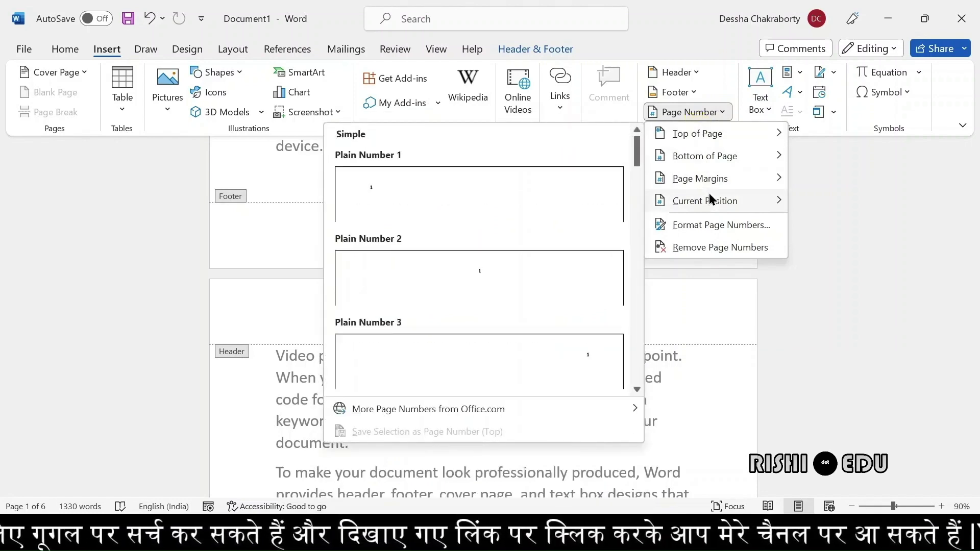
{"action": "mouse_move", "coordinate": [697, 133]}
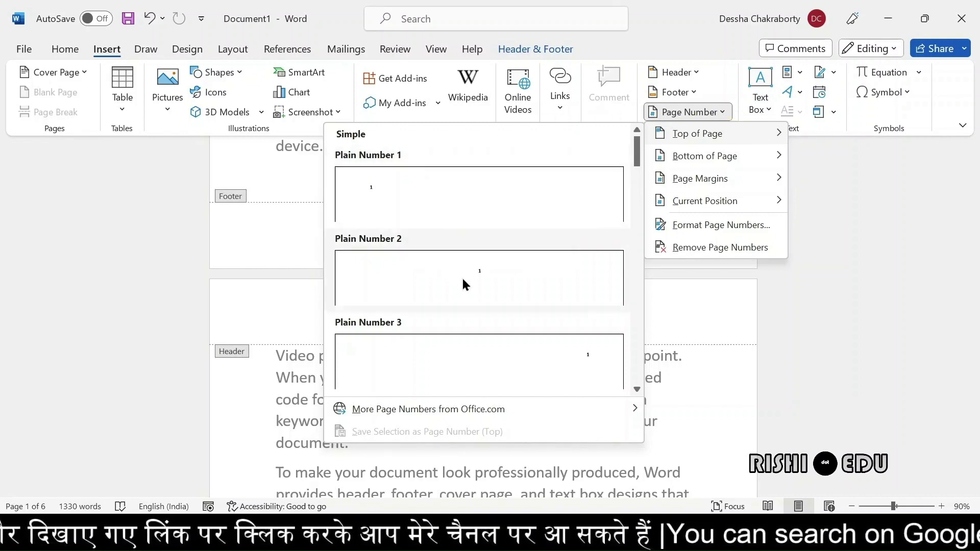
{"action": "left_click", "coordinate": [637, 391]}
{"action": "left_click", "coordinate": [636, 391]}
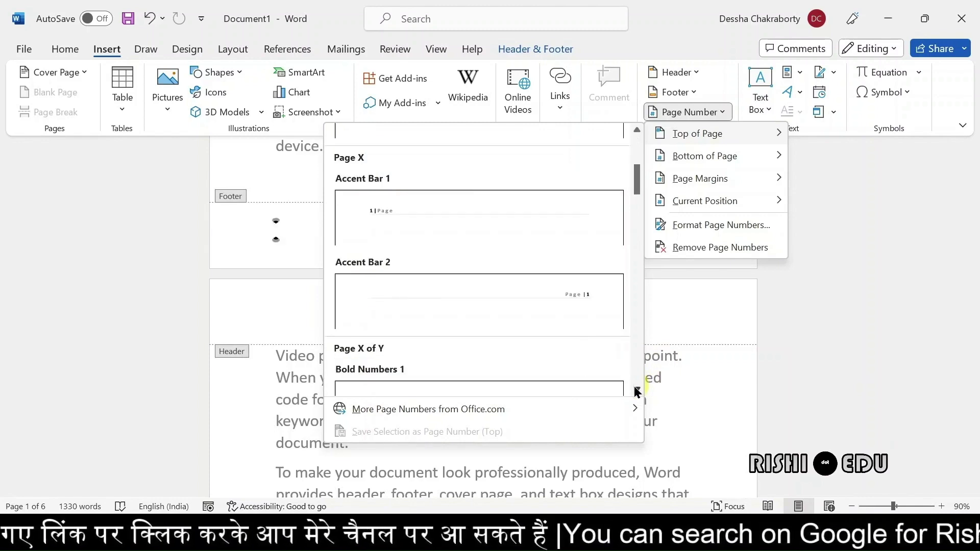
{"action": "left_click", "coordinate": [637, 392]}
{"action": "left_click", "coordinate": [637, 391]}
{"action": "left_click", "coordinate": [637, 391]}
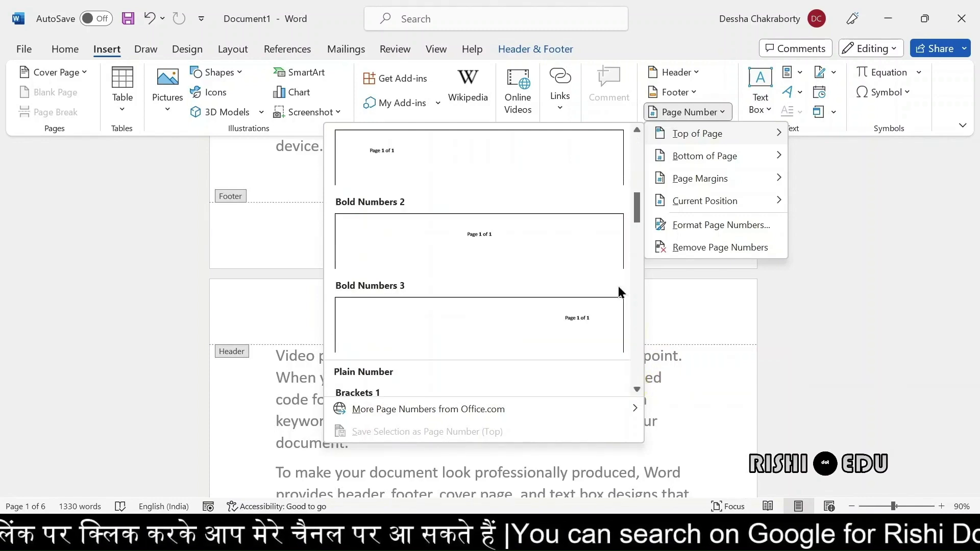
{"action": "left_click_drag", "start_coordinate": [636, 214], "coordinate": [644, 145]}
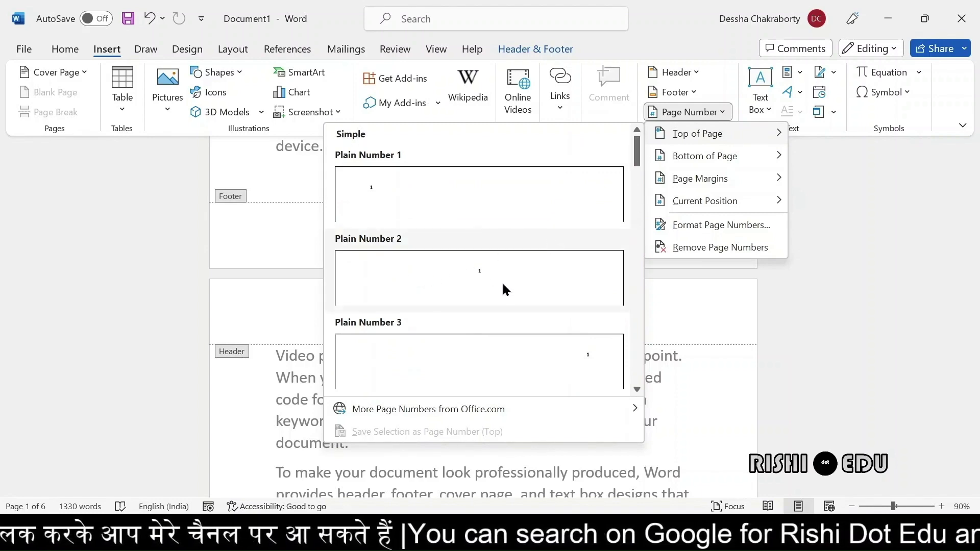
{"action": "left_click", "coordinate": [473, 274]}
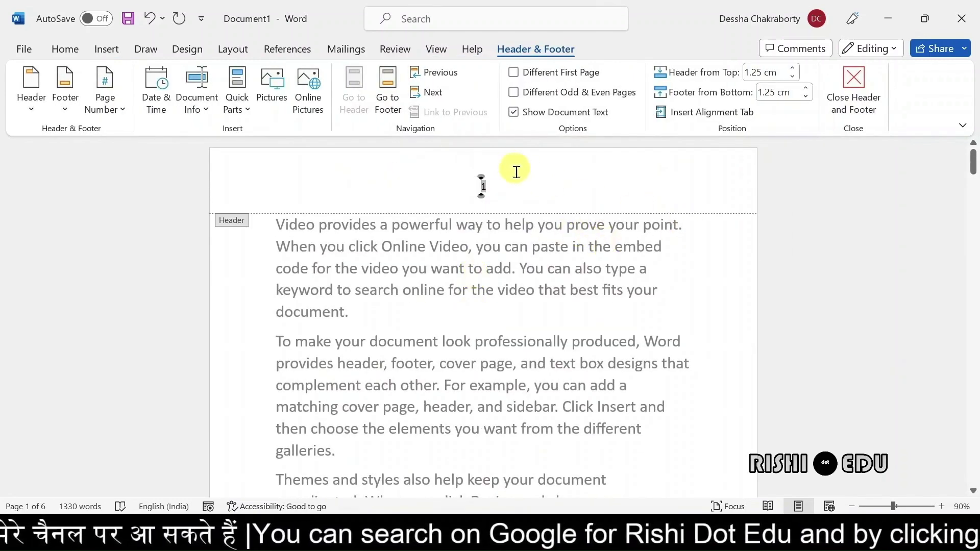
Enlarge the header page number '1' to 18 pt with Grow Font.
{"action": "left_click_drag", "start_coordinate": [498, 189], "coordinate": [446, 187]}
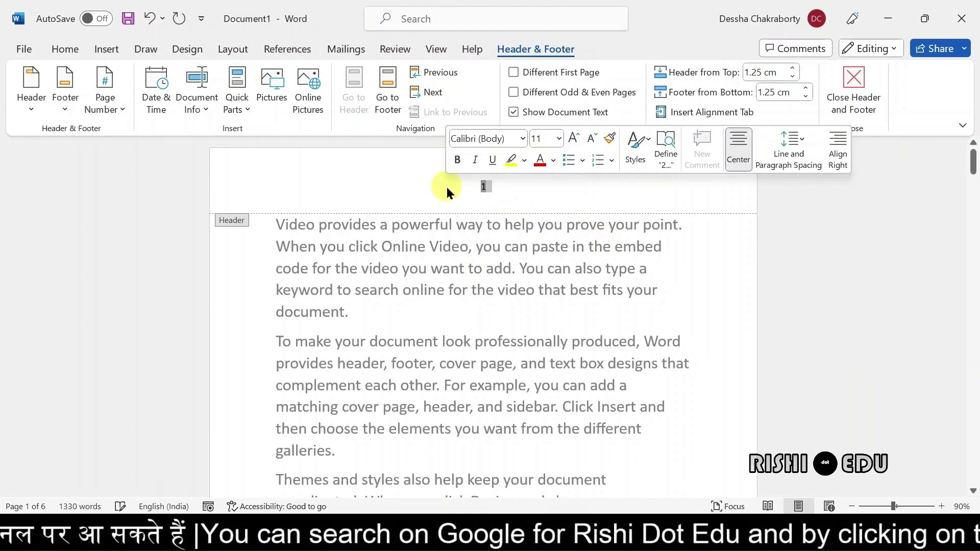
{"action": "left_click", "coordinate": [71, 51]}
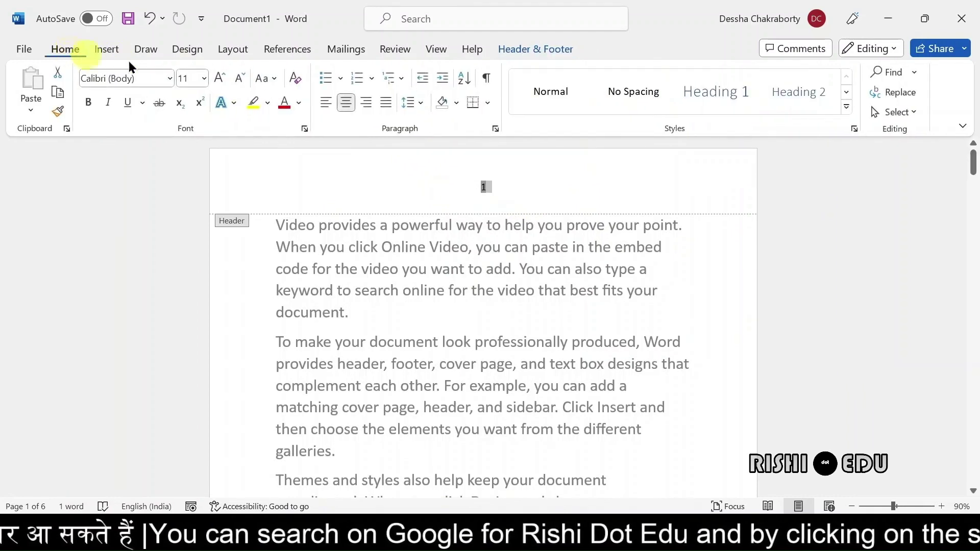
{"action": "left_click", "coordinate": [222, 81]}
{"action": "left_click", "coordinate": [223, 80]}
{"action": "left_click", "coordinate": [223, 81]}
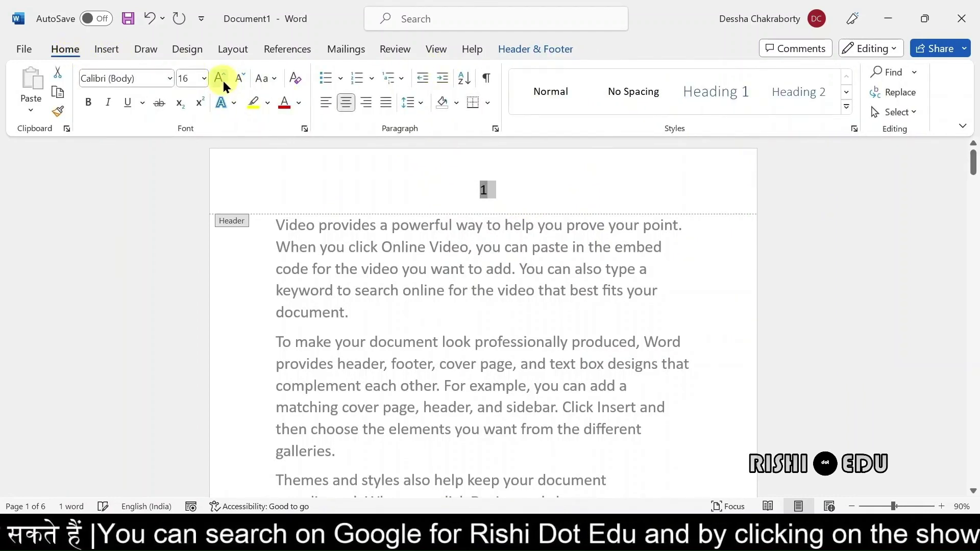
{"action": "left_click", "coordinate": [222, 80]}
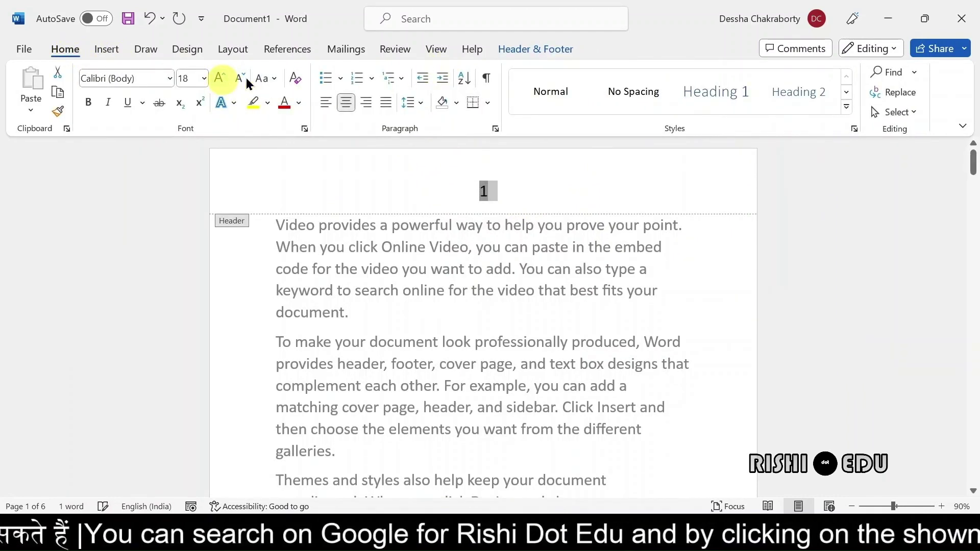
Close header editing and return to the body text.
{"action": "left_click", "coordinate": [387, 178]}
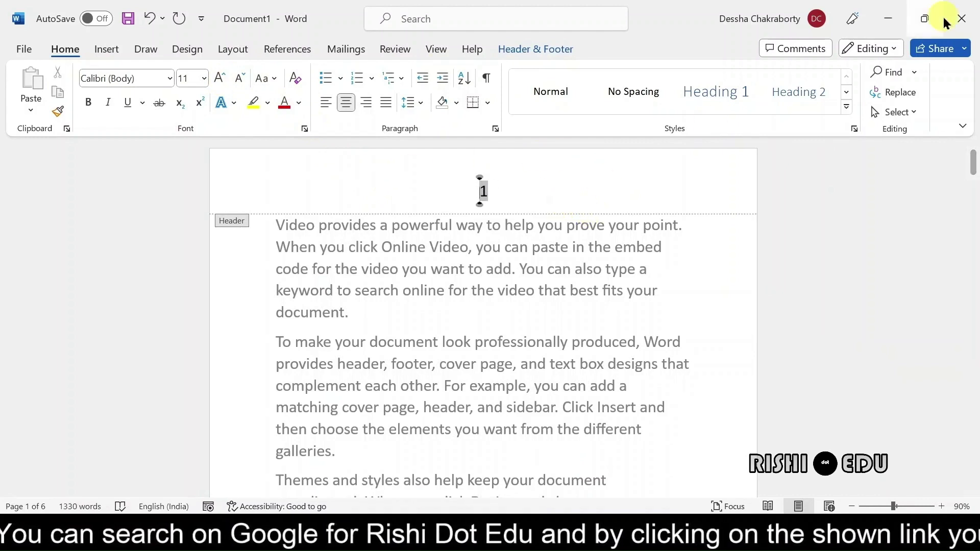
{"action": "left_click", "coordinate": [525, 49]}
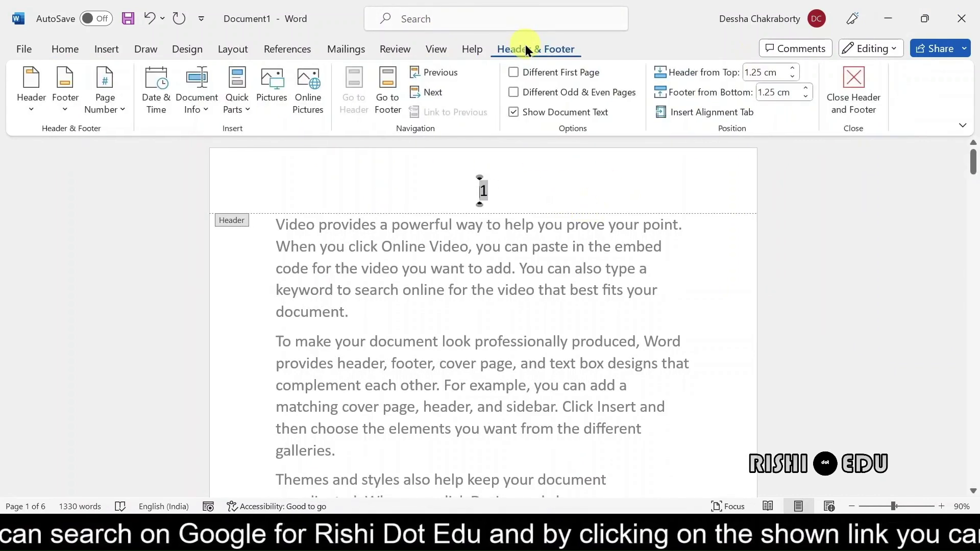
{"action": "left_click", "coordinate": [859, 92]}
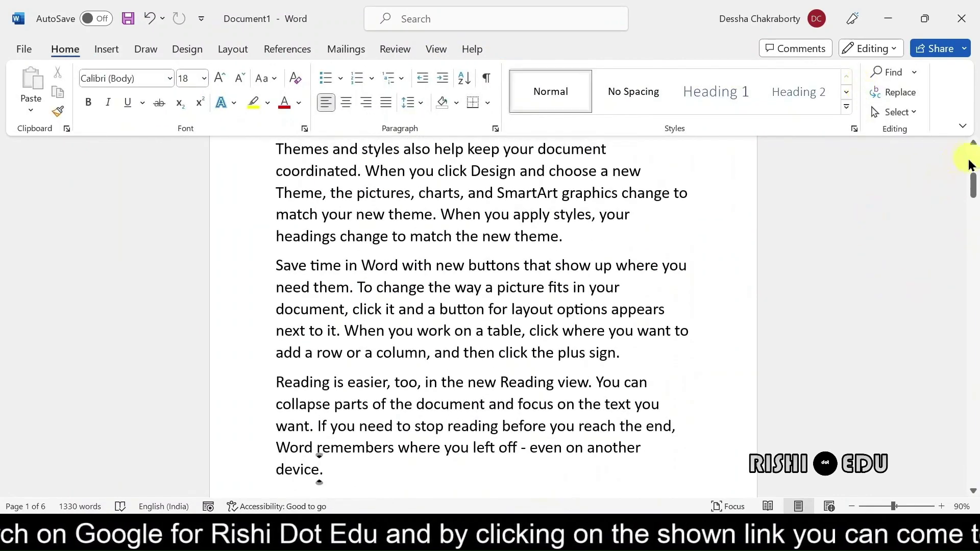
Scroll through pages 1–3 to check header numbers 1, 2 and 3, then return to the top with Insert showing.
{"action": "left_click_drag", "start_coordinate": [974, 186], "coordinate": [976, 134]}
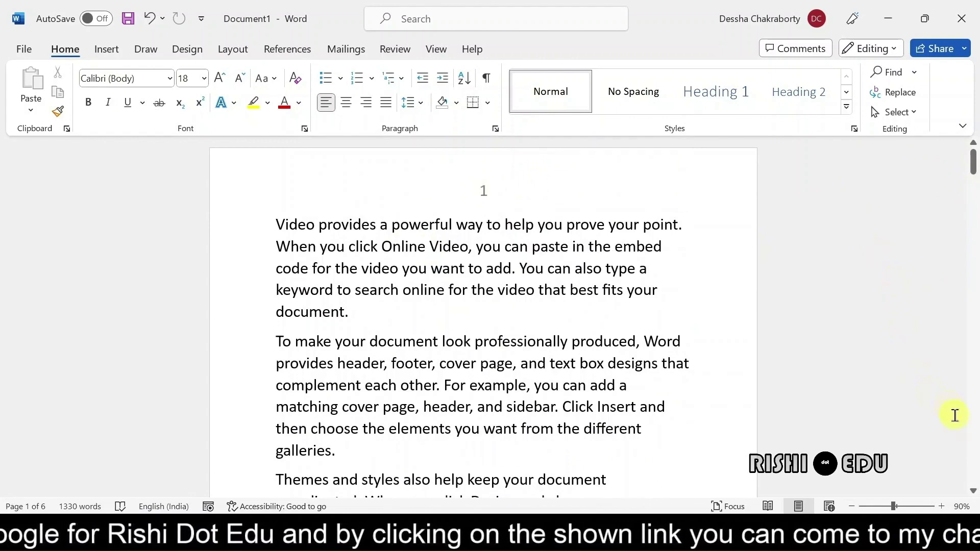
{"action": "left_click", "coordinate": [974, 493]}
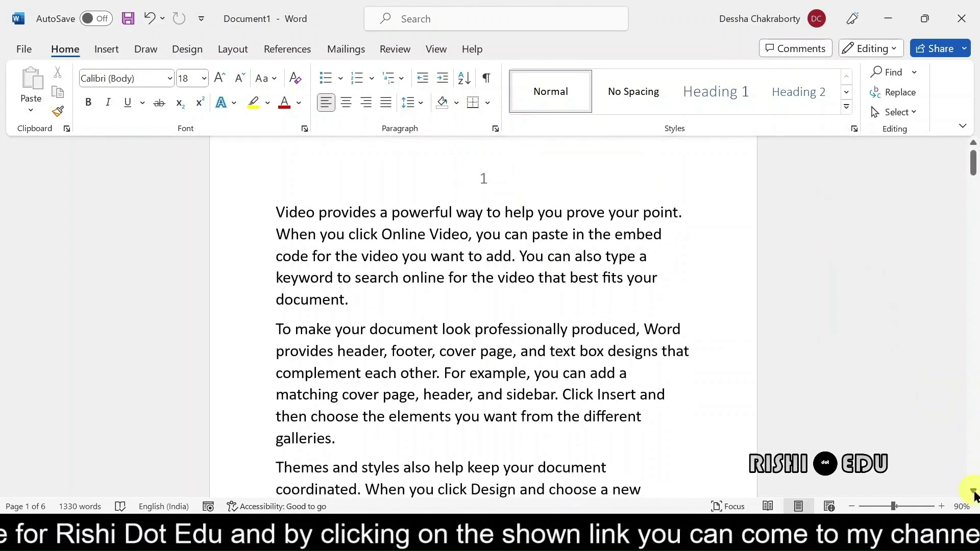
{"action": "left_click_drag", "start_coordinate": [974, 493], "coordinate": [974, 493]}
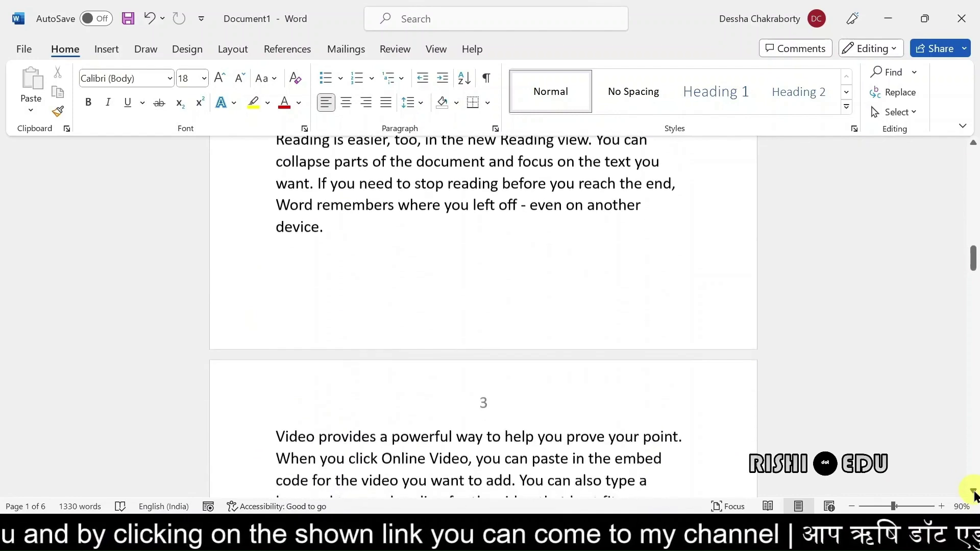
{"action": "left_click_drag", "start_coordinate": [973, 493], "coordinate": [974, 492]}
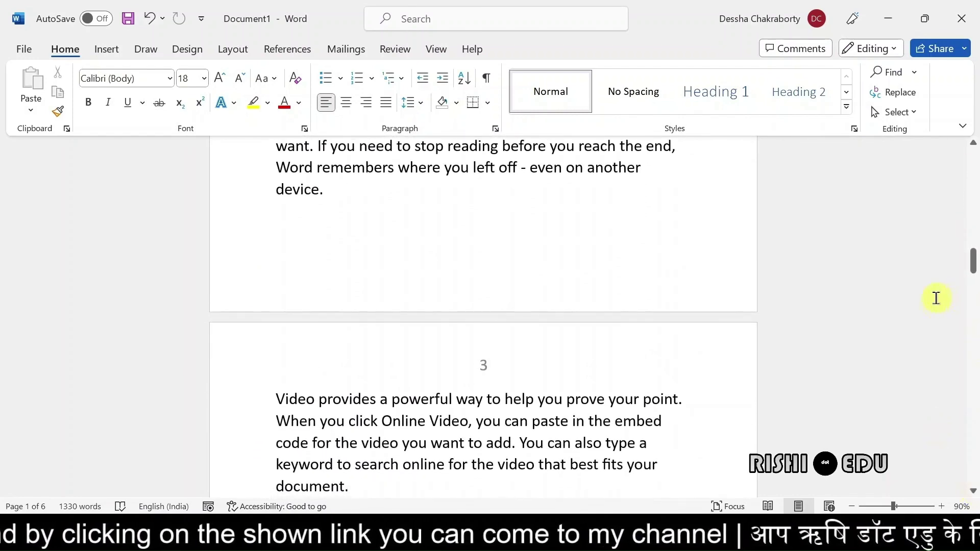
{"action": "left_click_drag", "start_coordinate": [973, 260], "coordinate": [977, 121]}
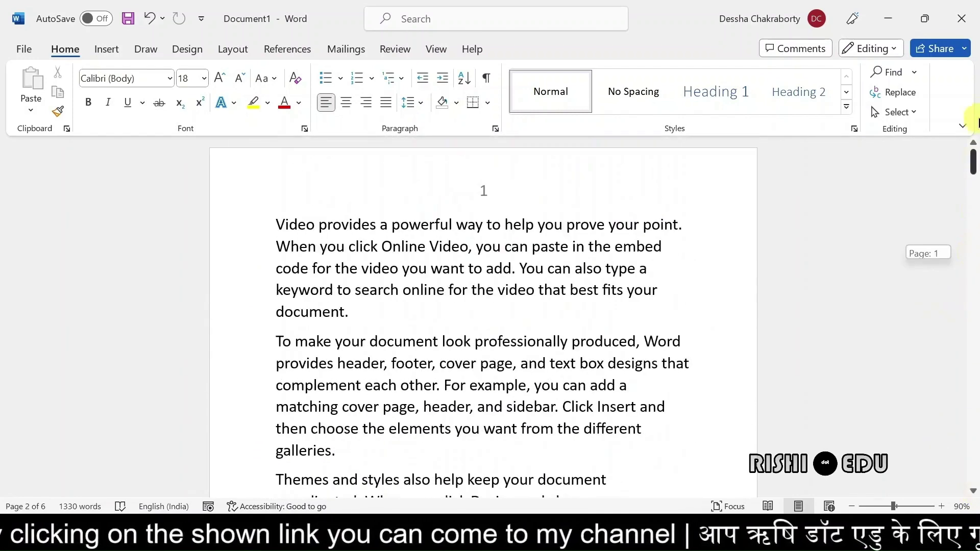
{"action": "left_click", "coordinate": [102, 50]}
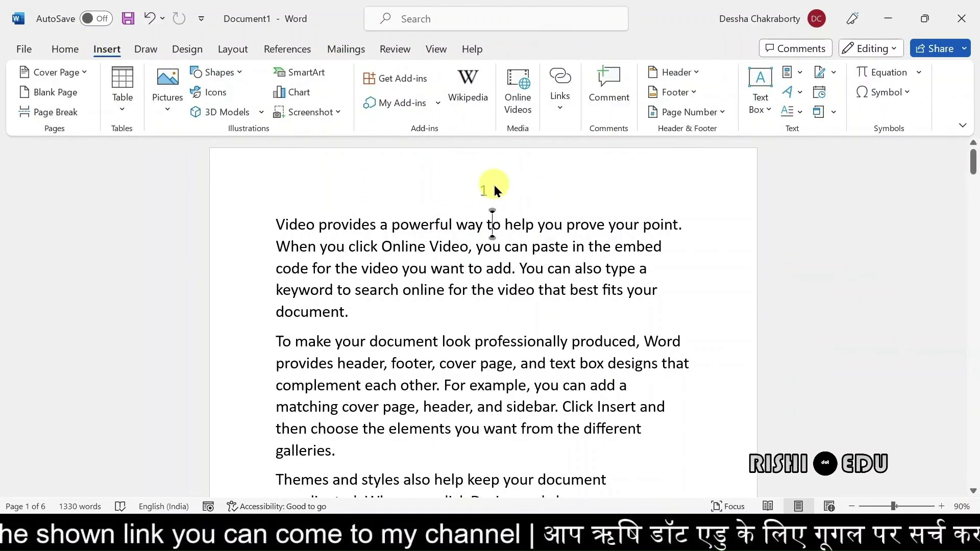
Delete the '1' from the header and add a right-aligned Plain Number 3 footer page number.
{"action": "double_click", "coordinate": [494, 187]}
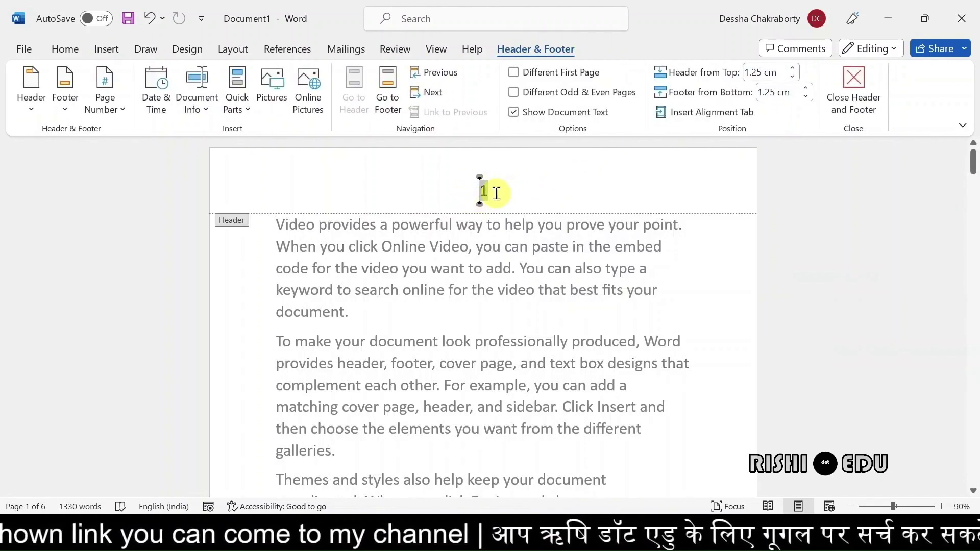
{"action": "key", "text": "ctrl+z"}
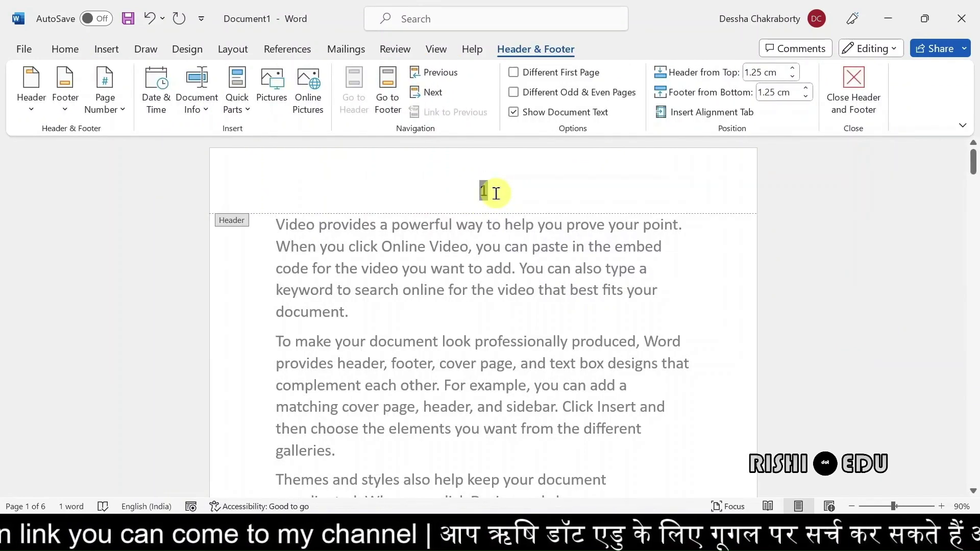
{"action": "key", "text": "Delete"}
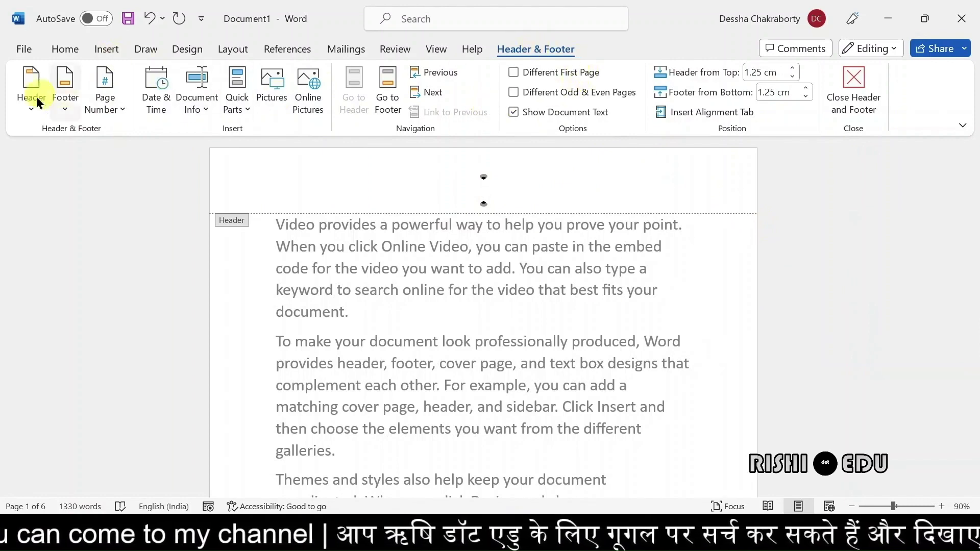
{"action": "left_click", "coordinate": [114, 106]}
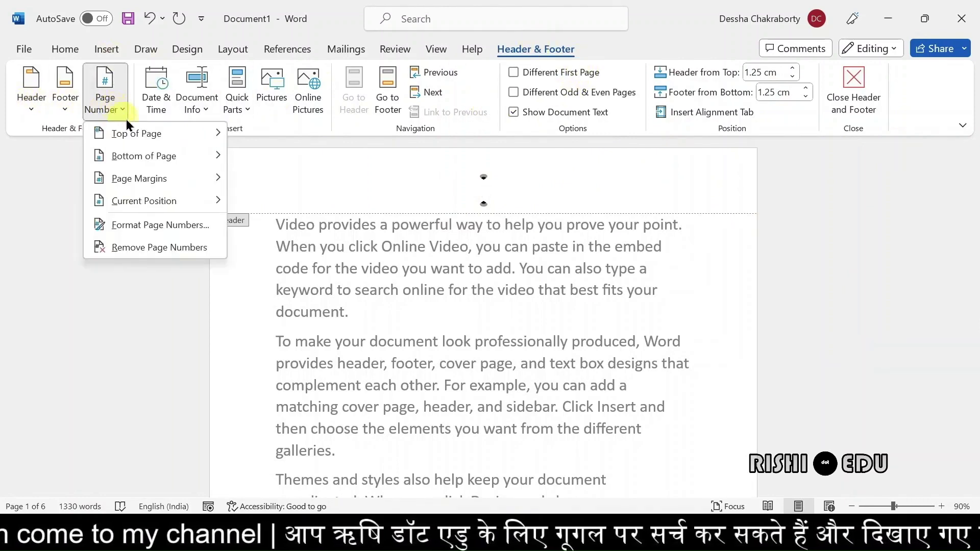
{"action": "mouse_move", "coordinate": [136, 133]}
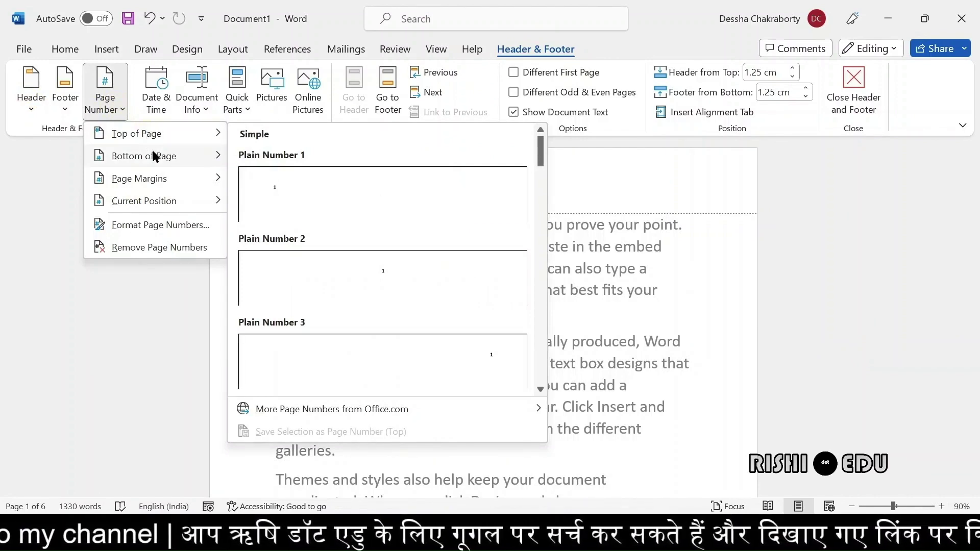
{"action": "mouse_move", "coordinate": [143, 155]}
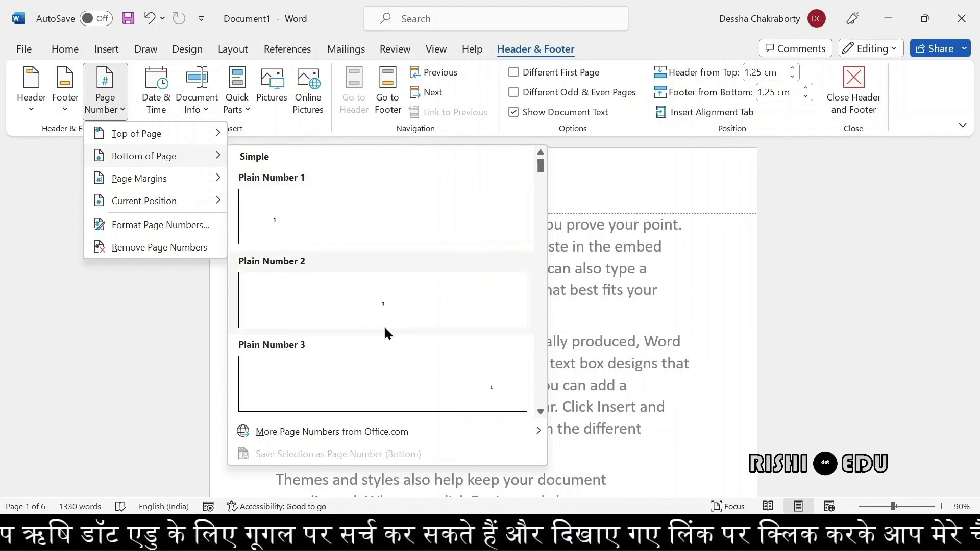
{"action": "left_click", "coordinate": [420, 375]}
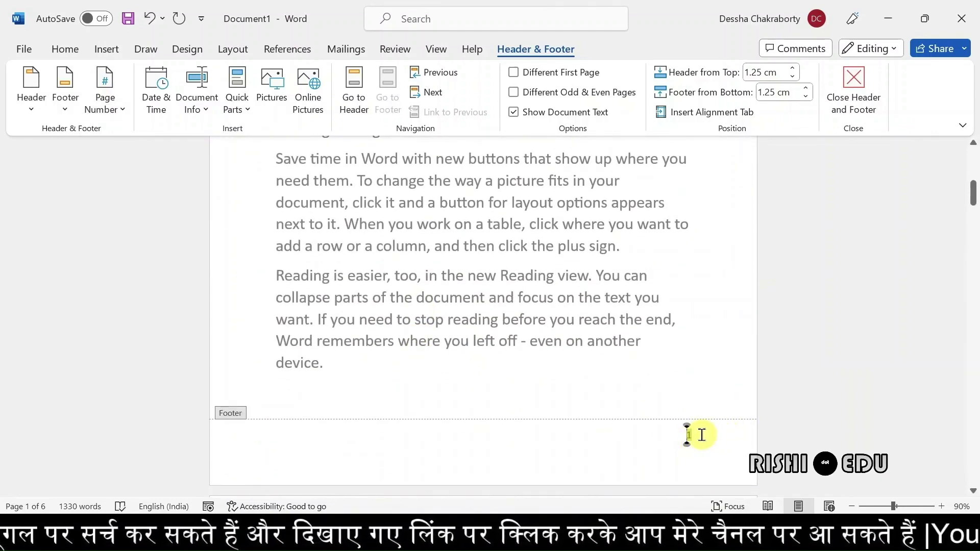
Grow the footer page number to 16 pt from the mini toolbar.
{"action": "left_click_drag", "start_coordinate": [701, 435], "coordinate": [623, 426]}
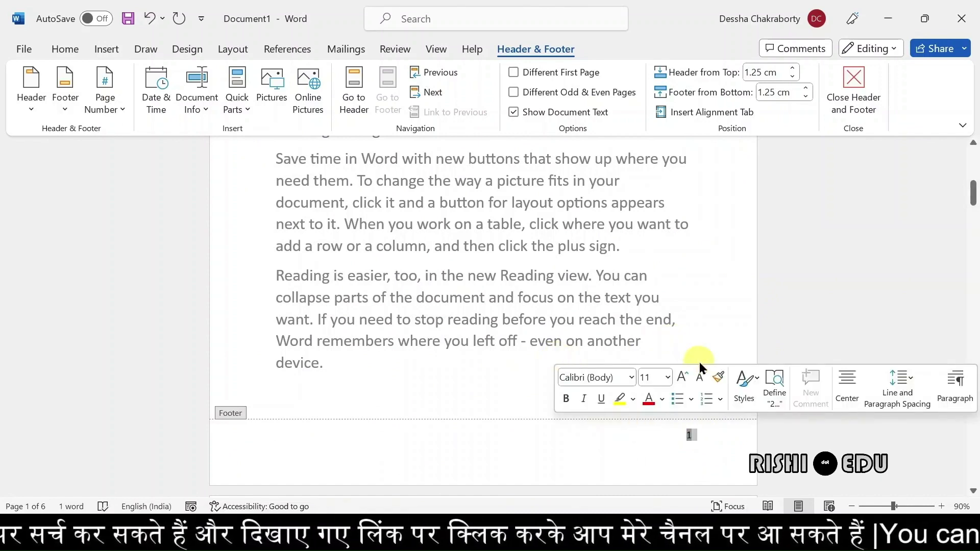
{"action": "left_click", "coordinate": [682, 377]}
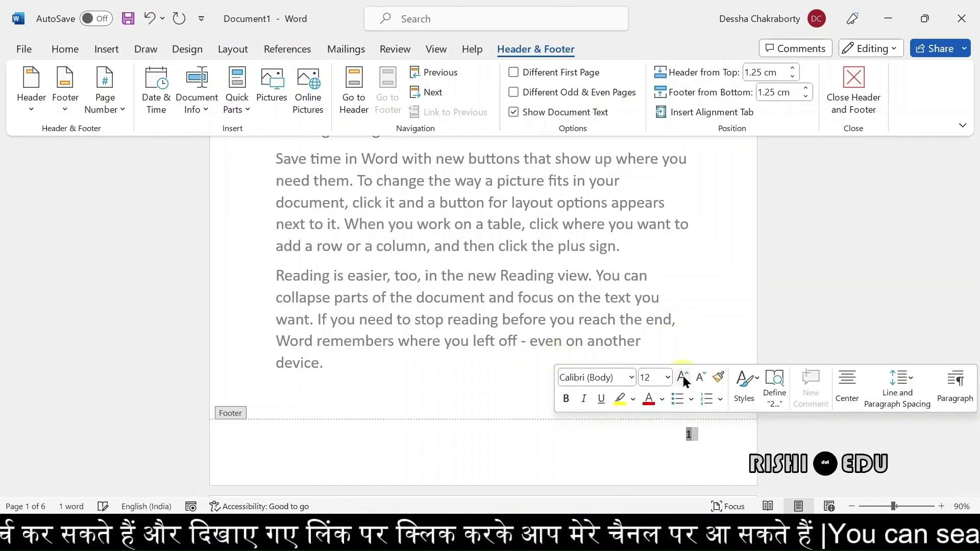
{"action": "left_click", "coordinate": [683, 376]}
{"action": "left_click", "coordinate": [683, 377]}
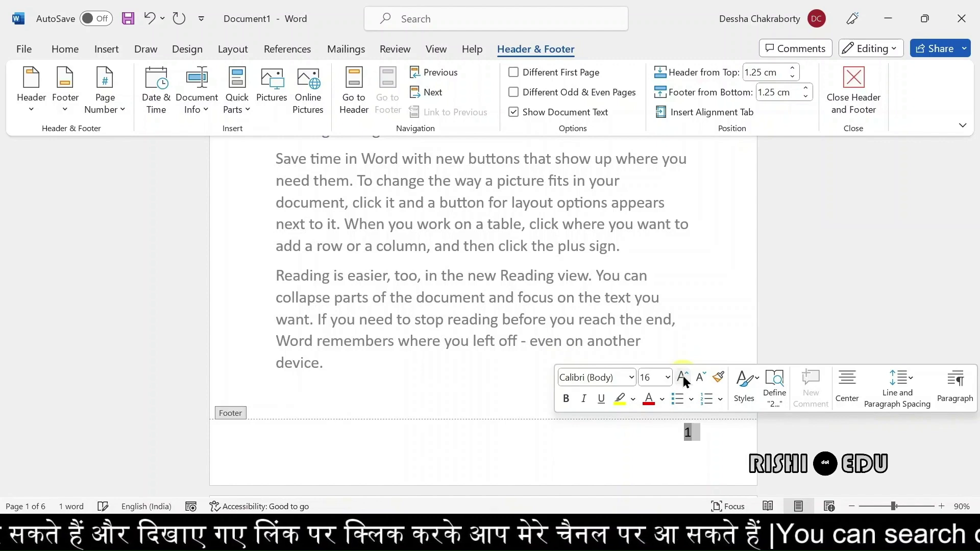
Close footer editing and scroll to check page-bottom numbers 1 and 2.
{"action": "left_click", "coordinate": [853, 88]}
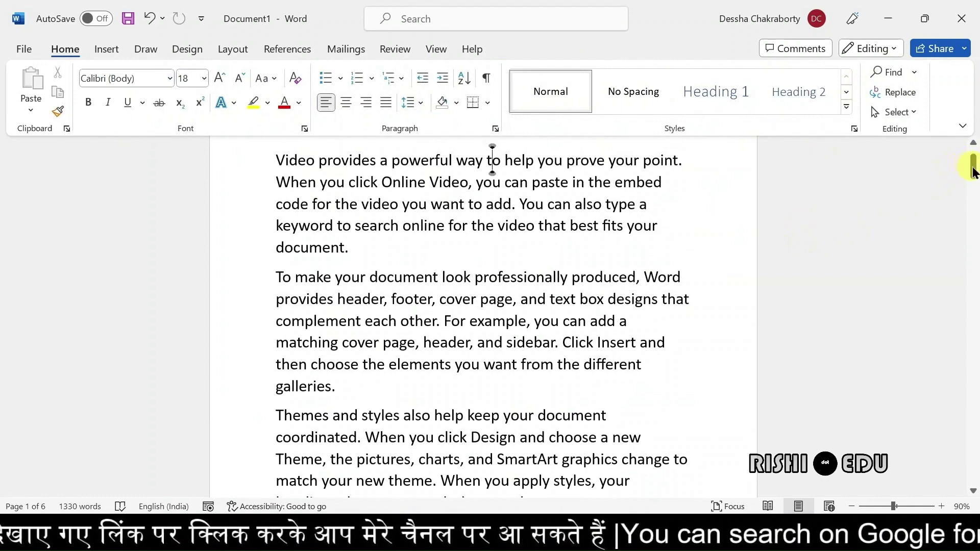
{"action": "left_click_drag", "start_coordinate": [972, 168], "coordinate": [974, 198]}
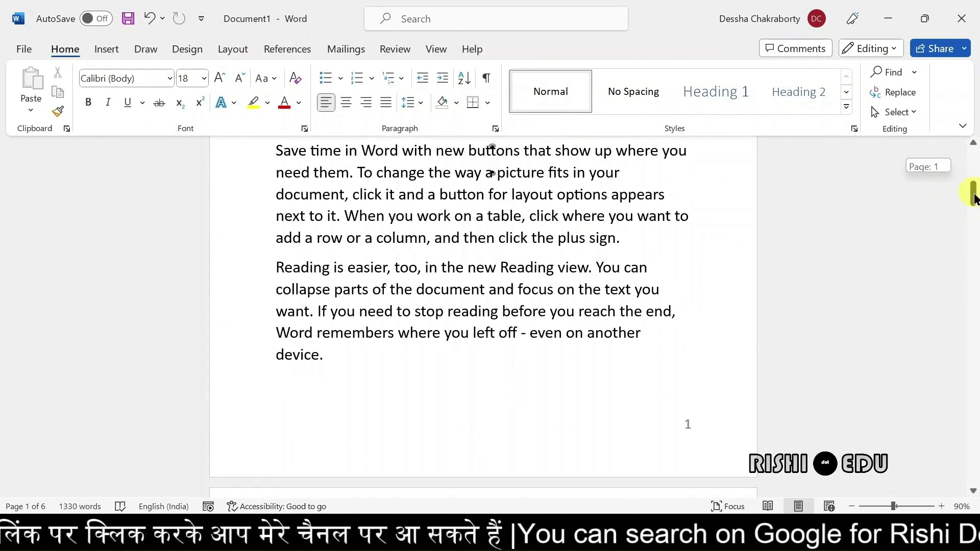
{"action": "left_click_drag", "start_coordinate": [975, 198], "coordinate": [975, 204]}
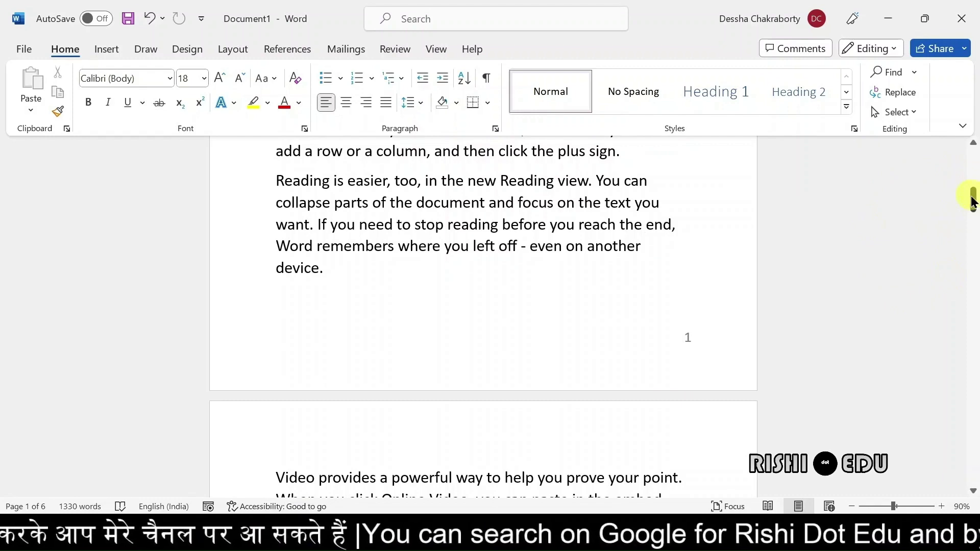
{"action": "mouse_move", "coordinate": [972, 200]}
{"action": "left_mouse_down"}
{"action": "mouse_move", "coordinate": [972, 246]}
{"action": "mouse_move", "coordinate": [973, 163]}
{"action": "left_mouse_up"}
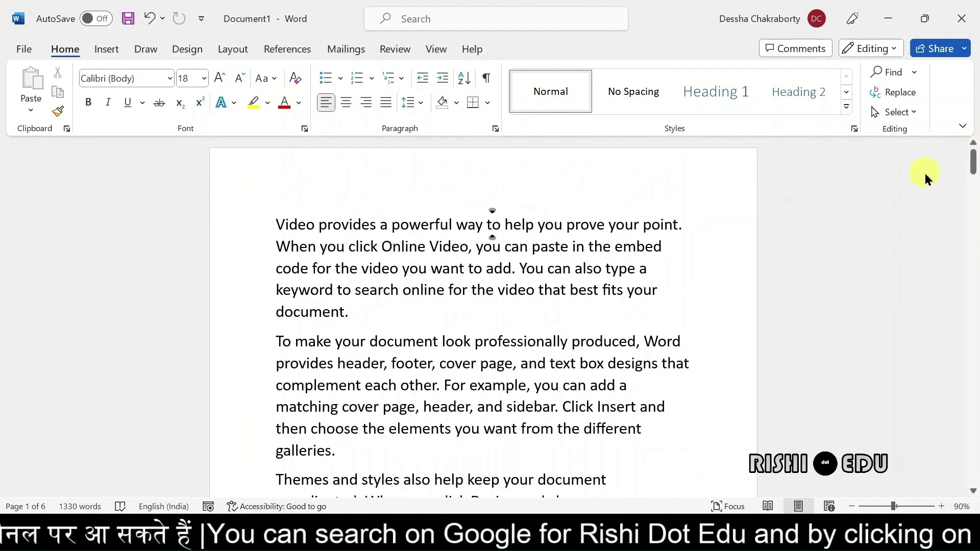
Browse the Page Number placement options without choosing, then scroll to page 1's footer number.
{"action": "left_click", "coordinate": [108, 50]}
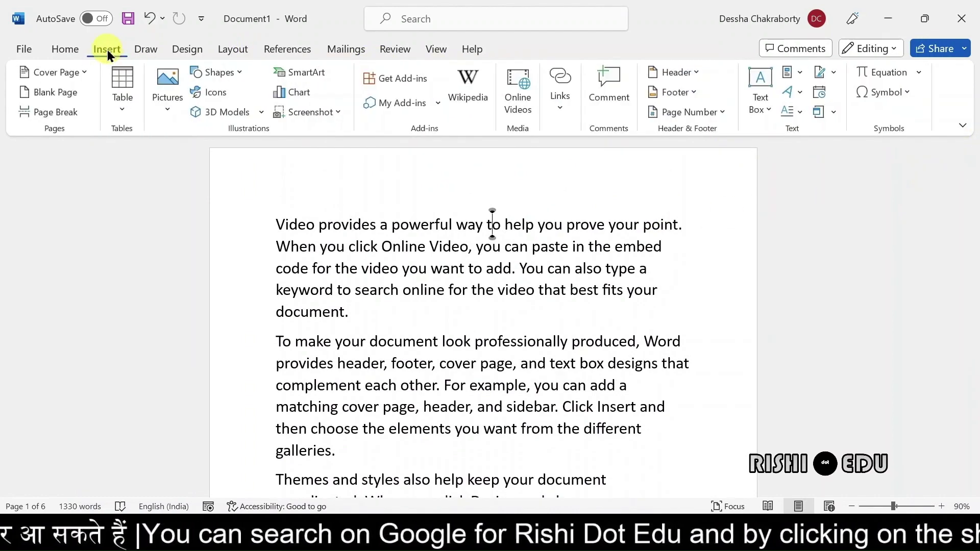
{"action": "left_click", "coordinate": [721, 112]}
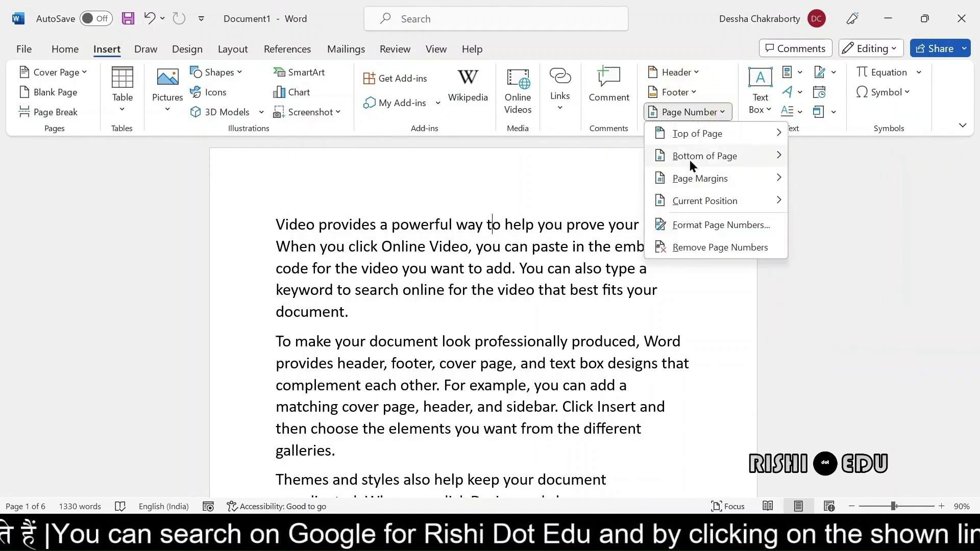
{"action": "mouse_move", "coordinate": [700, 178]}
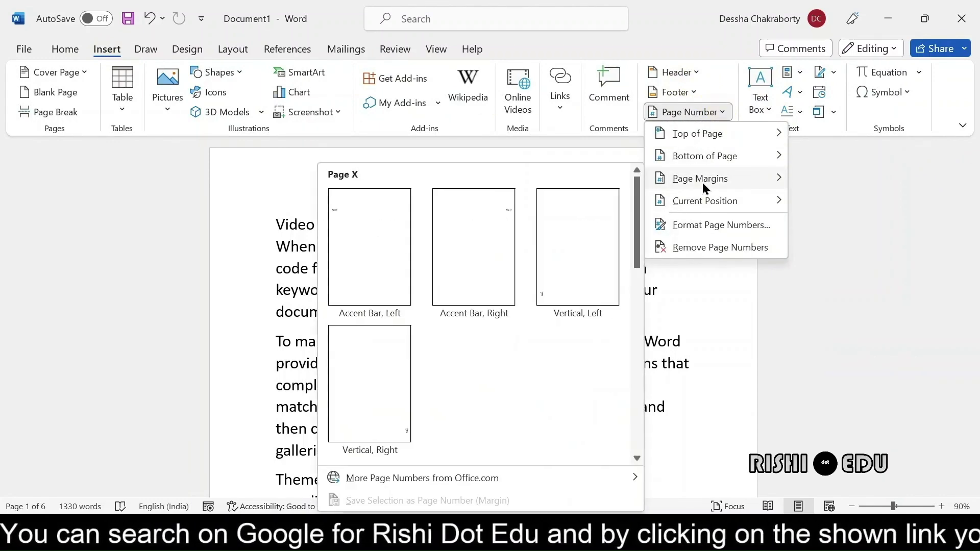
{"action": "left_click", "coordinate": [831, 290]}
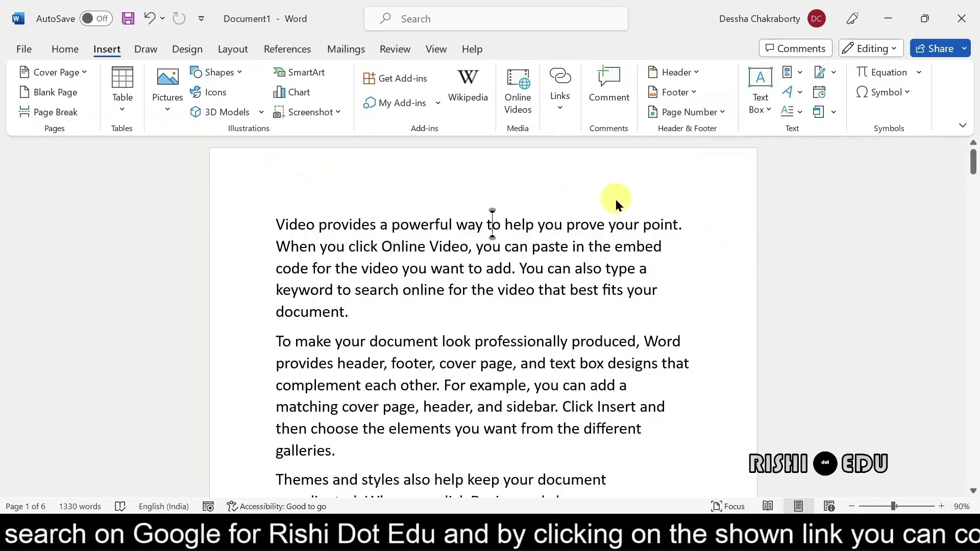
{"action": "left_click", "coordinate": [972, 159]}
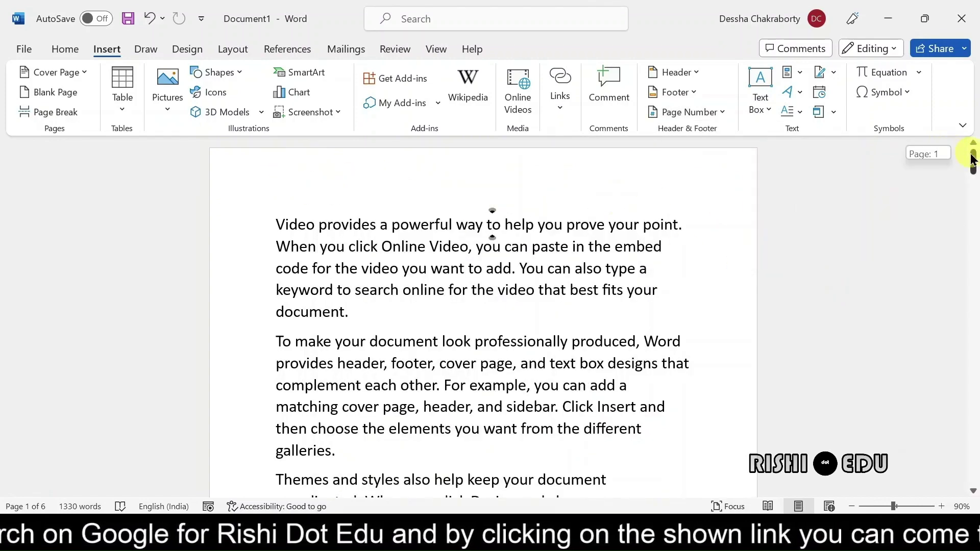
{"action": "left_click_drag", "start_coordinate": [972, 159], "coordinate": [971, 201]}
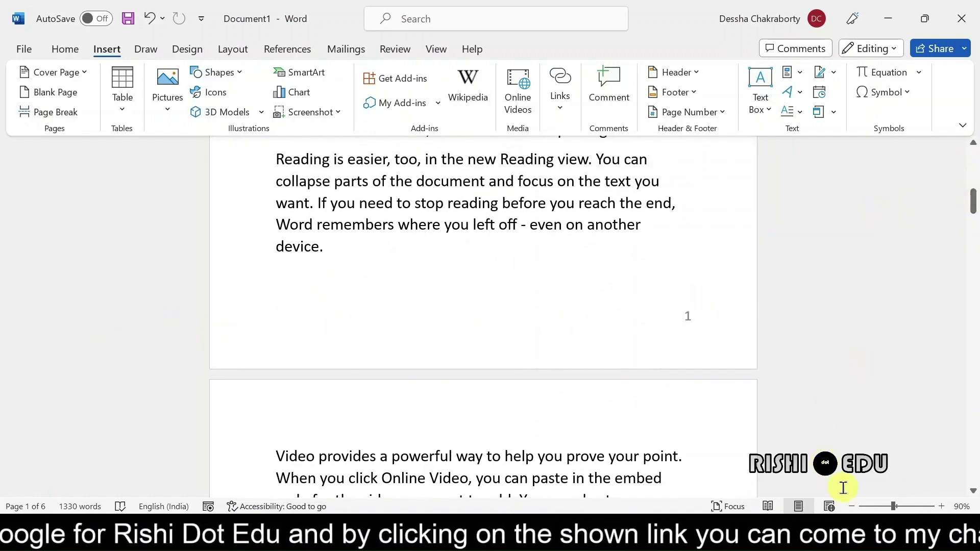
Zoom out to 70% and scroll so pages 1 and 2 show their footer numbers side by side.
{"action": "left_click", "coordinate": [851, 506]}
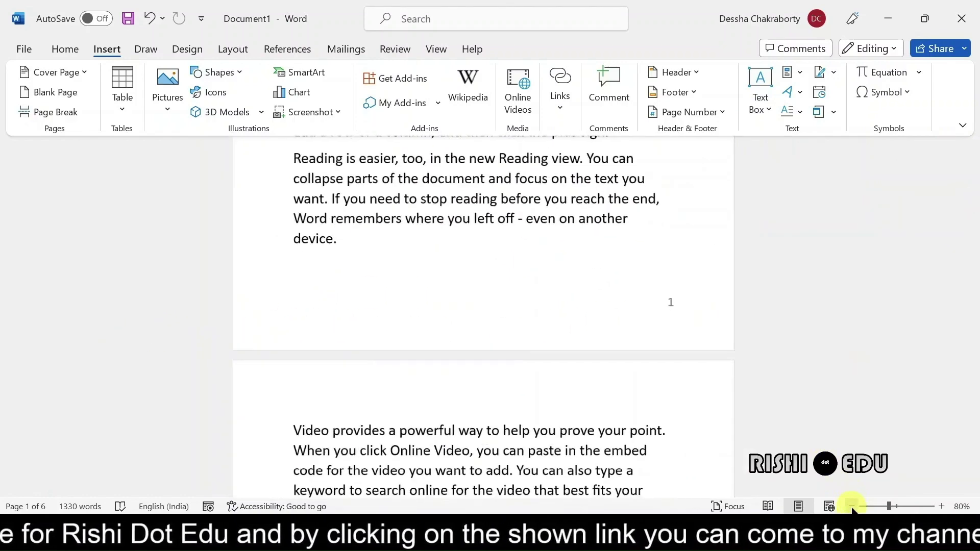
{"action": "left_click", "coordinate": [851, 506]}
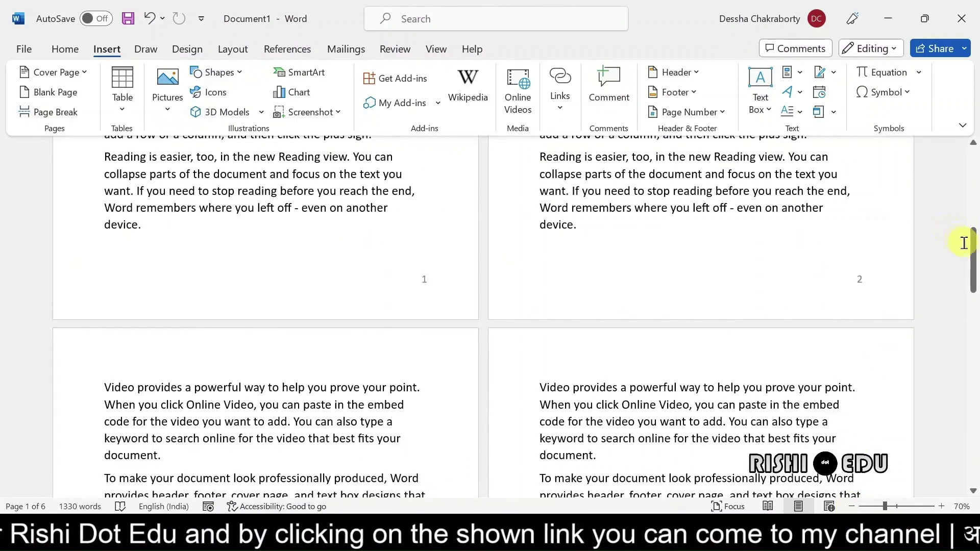
{"action": "left_click_drag", "start_coordinate": [973, 245], "coordinate": [973, 179]}
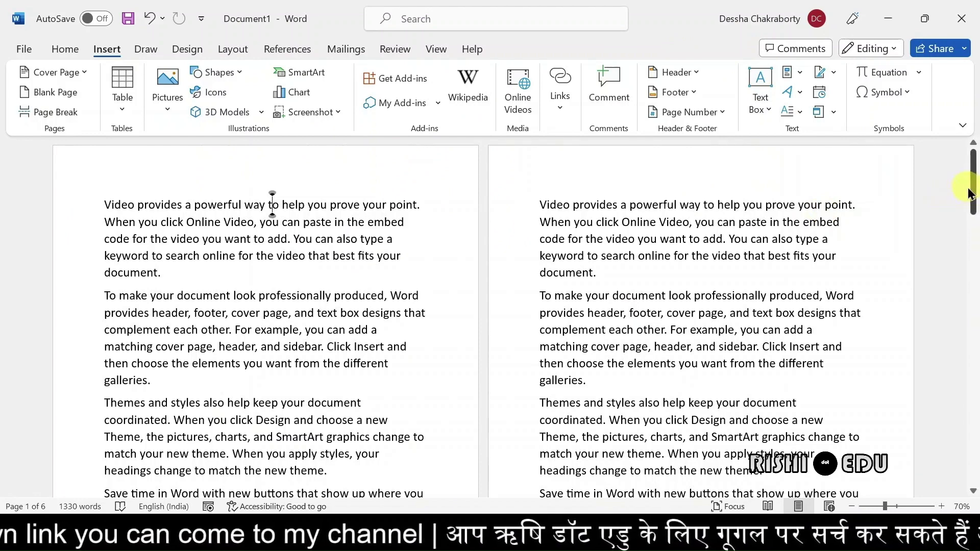
{"action": "left_click_drag", "start_coordinate": [972, 194], "coordinate": [972, 245]}
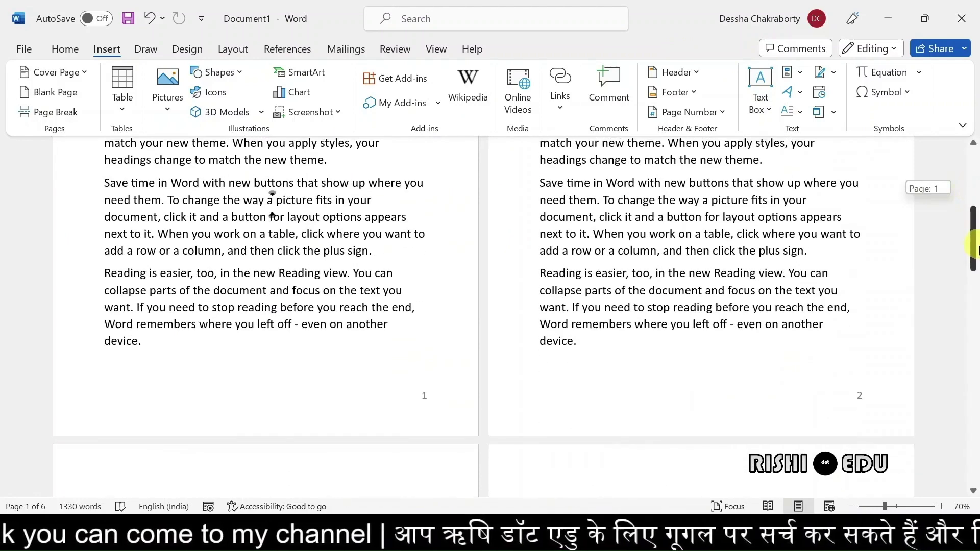
Remove the footer, clearing the page numbers from pages 1 and 2.
{"action": "double_click", "coordinate": [361, 401]}
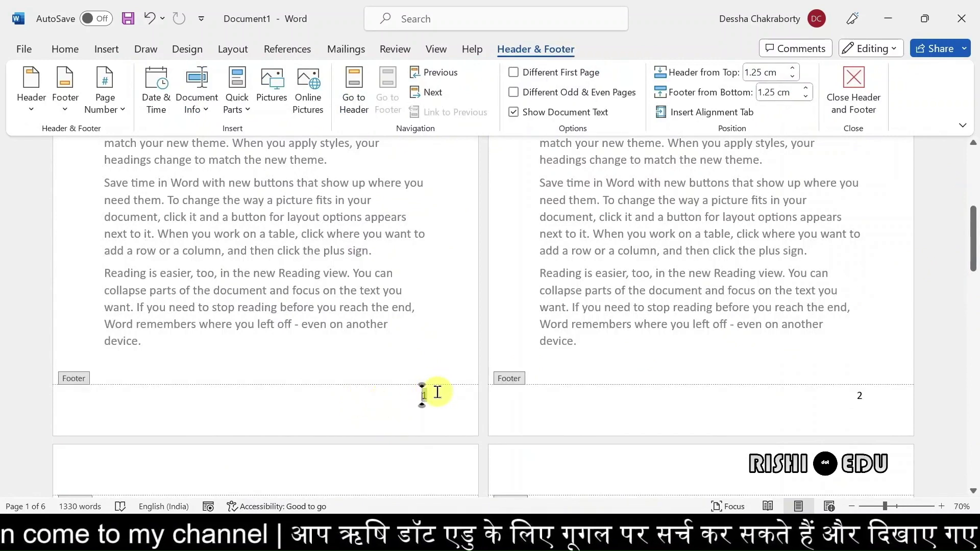
{"action": "left_click", "coordinate": [65, 108]}
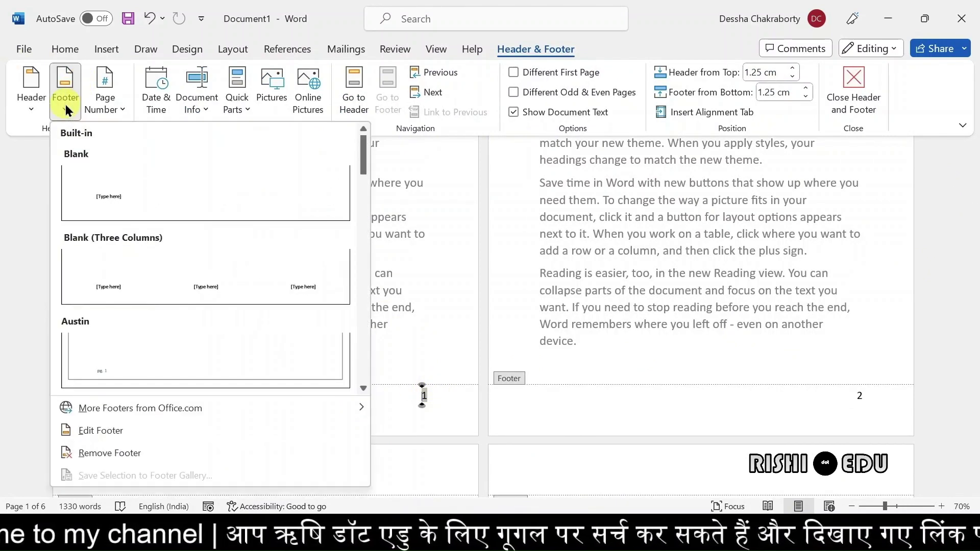
{"action": "left_click", "coordinate": [108, 454]}
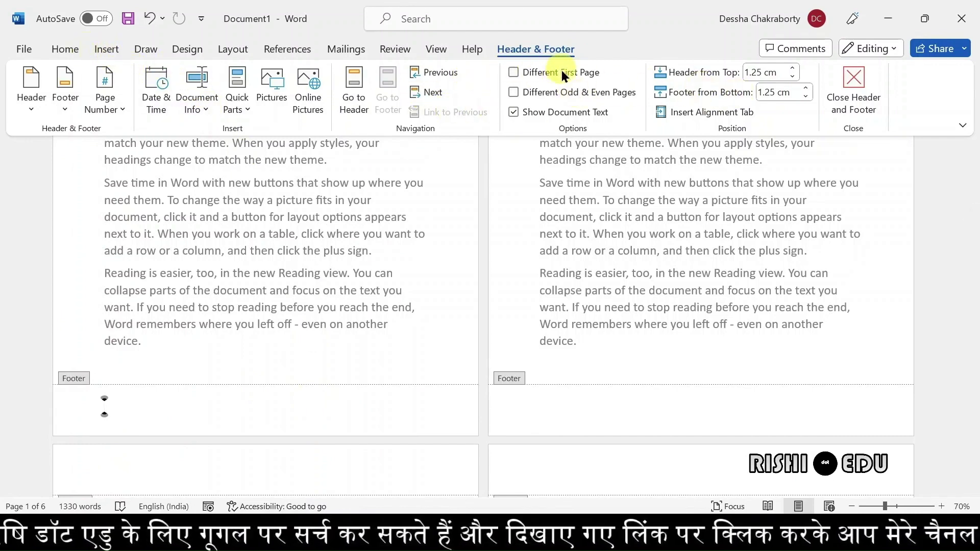
Add Accent Bar, Right margin page numbers reading 'Page | 1' and 'Page | 2'.
{"action": "left_click", "coordinate": [118, 109]}
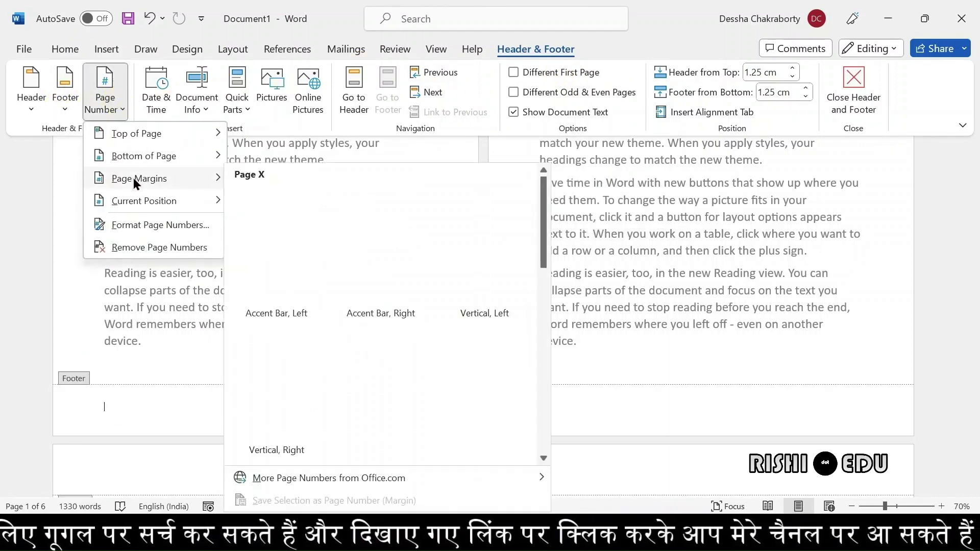
{"action": "mouse_move", "coordinate": [140, 178]}
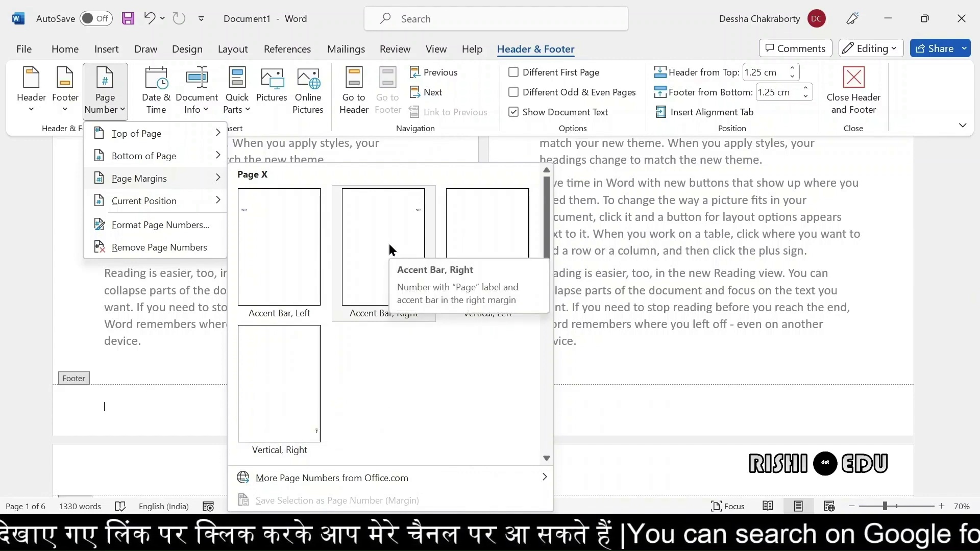
{"action": "left_click", "coordinate": [400, 209]}
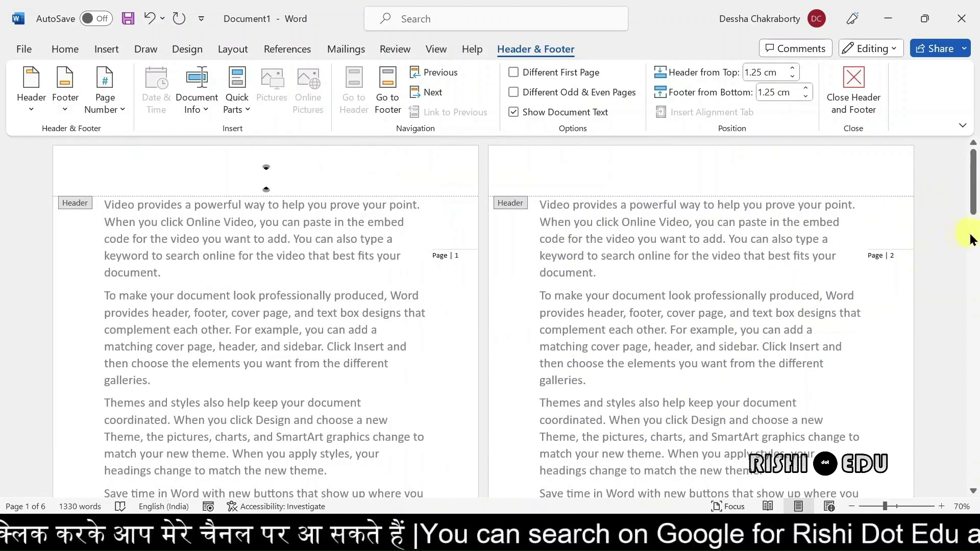
Zoom in to 110% to view a single larger page.
{"action": "left_click", "coordinate": [941, 506]}
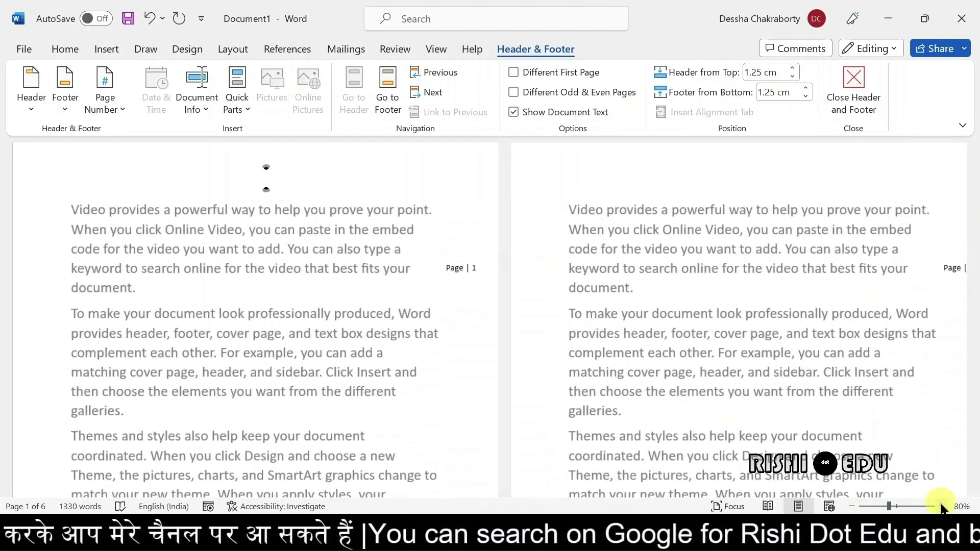
{"action": "left_click", "coordinate": [942, 506]}
{"action": "left_click", "coordinate": [941, 506]}
{"action": "left_click", "coordinate": [941, 506]}
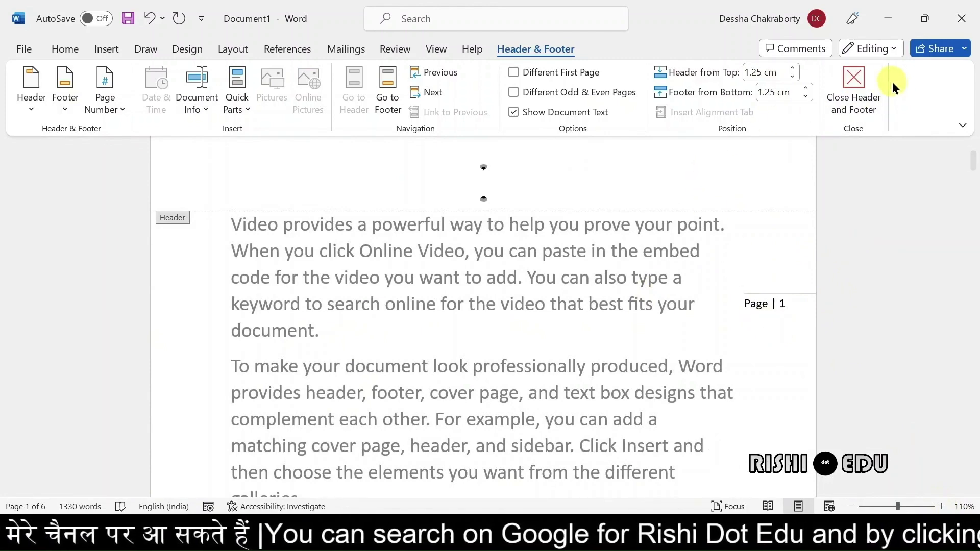
Close header and footer editing and scroll through pages 1 and 2 and back.
{"action": "left_click", "coordinate": [856, 72]}
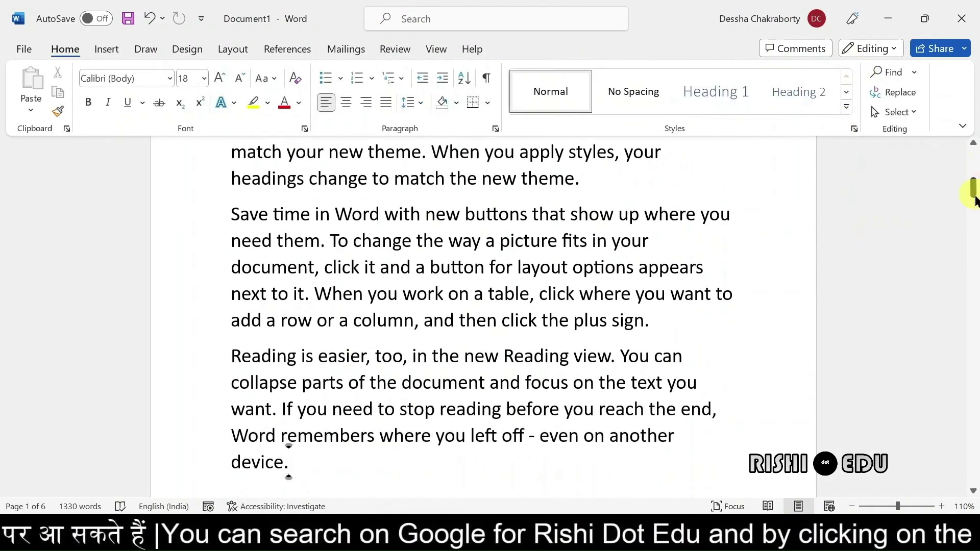
{"action": "left_click_drag", "start_coordinate": [972, 193], "coordinate": [975, 151]}
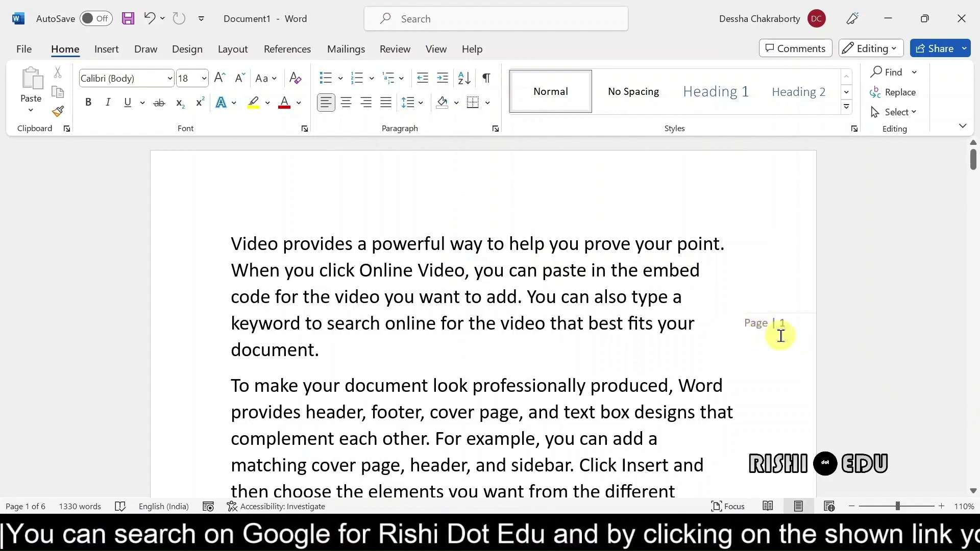
{"action": "left_click_drag", "start_coordinate": [974, 158], "coordinate": [974, 215]}
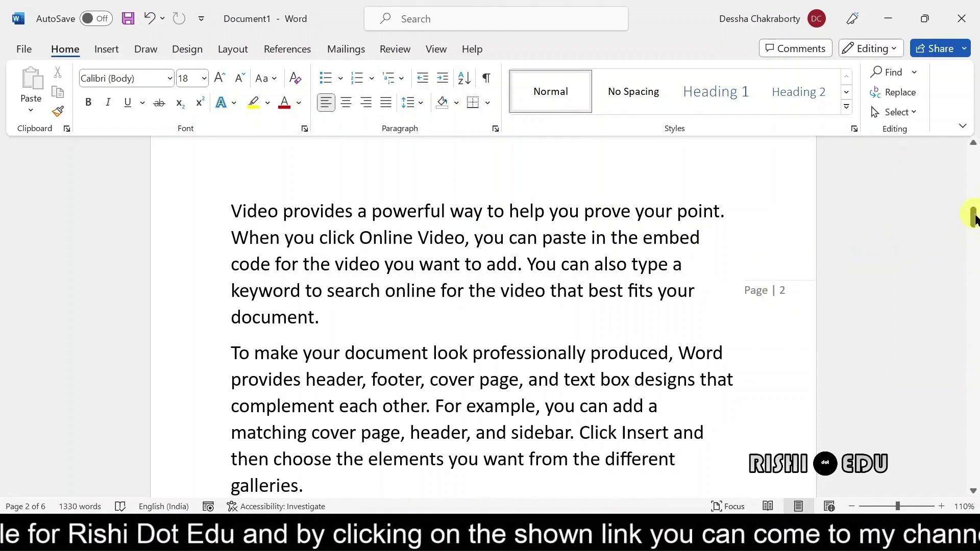
{"action": "left_click_drag", "start_coordinate": [973, 217], "coordinate": [974, 148]}
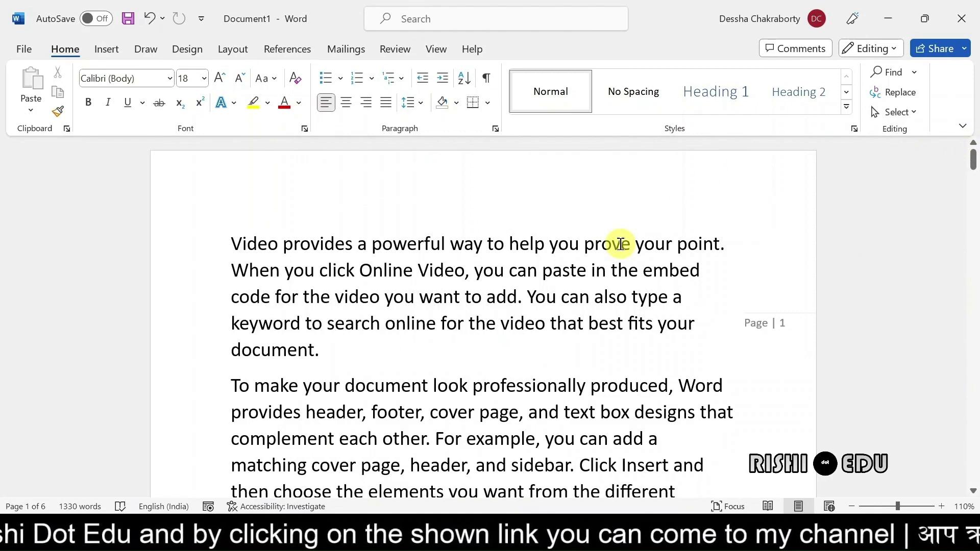
Remove the Page | 1 margin page numbers through the Page Number menu.
{"action": "left_click", "coordinate": [109, 50]}
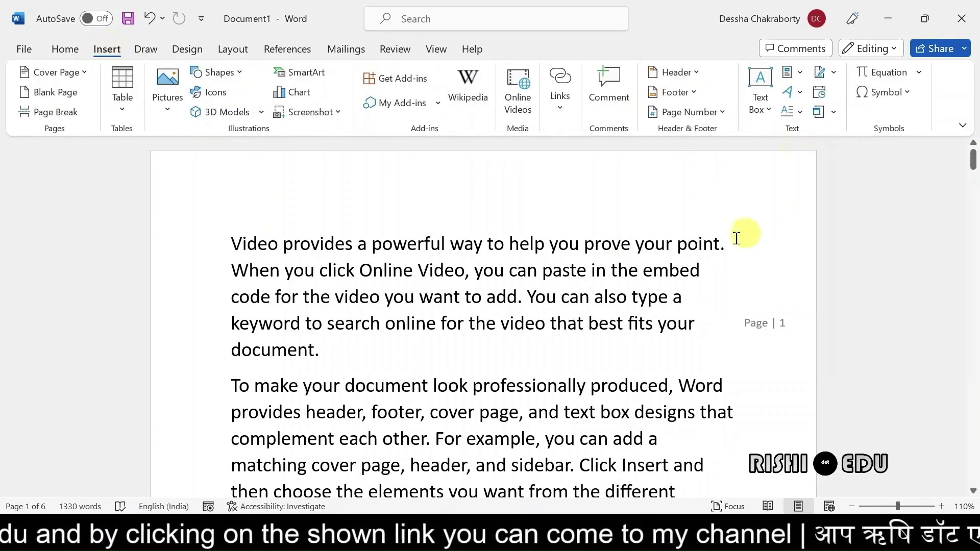
{"action": "left_click", "coordinate": [724, 117]}
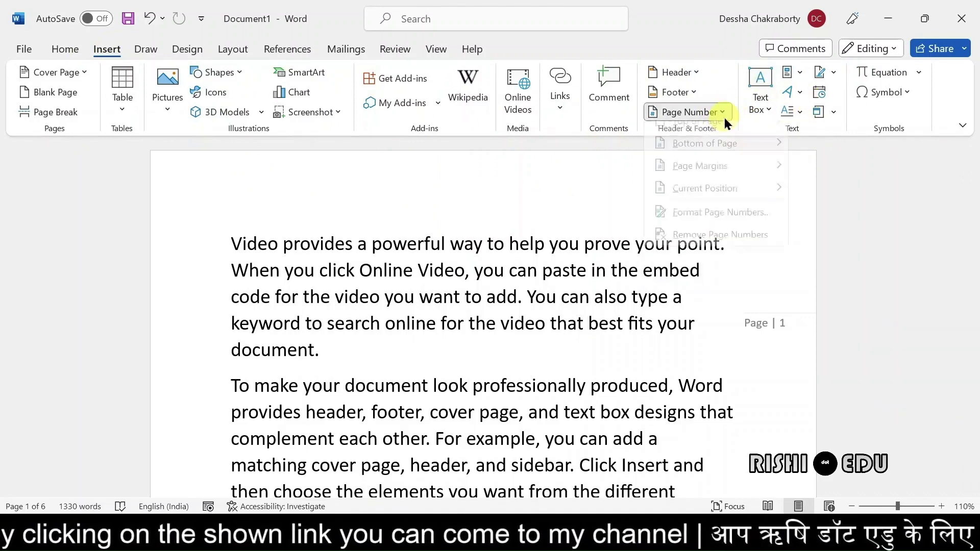
{"action": "mouse_move", "coordinate": [699, 178]}
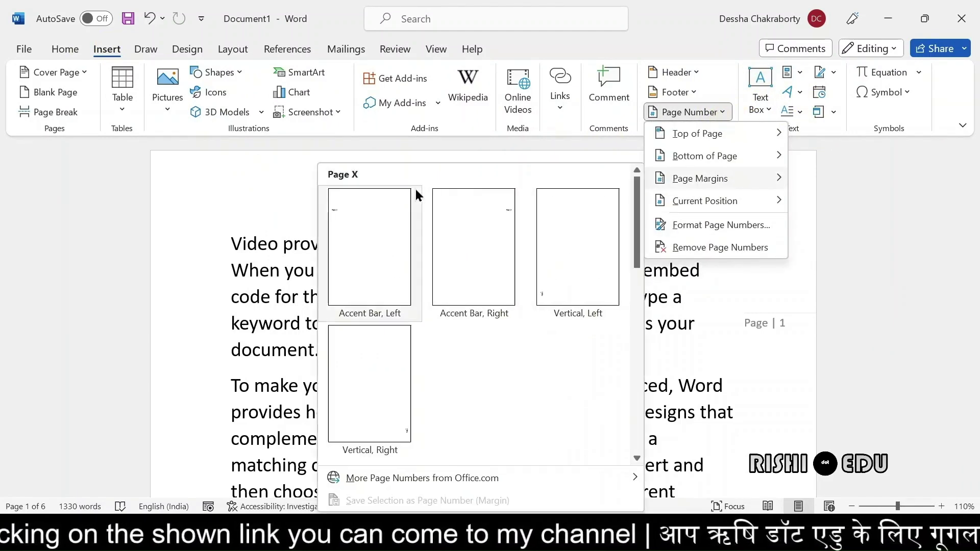
{"action": "left_click", "coordinate": [776, 322]}
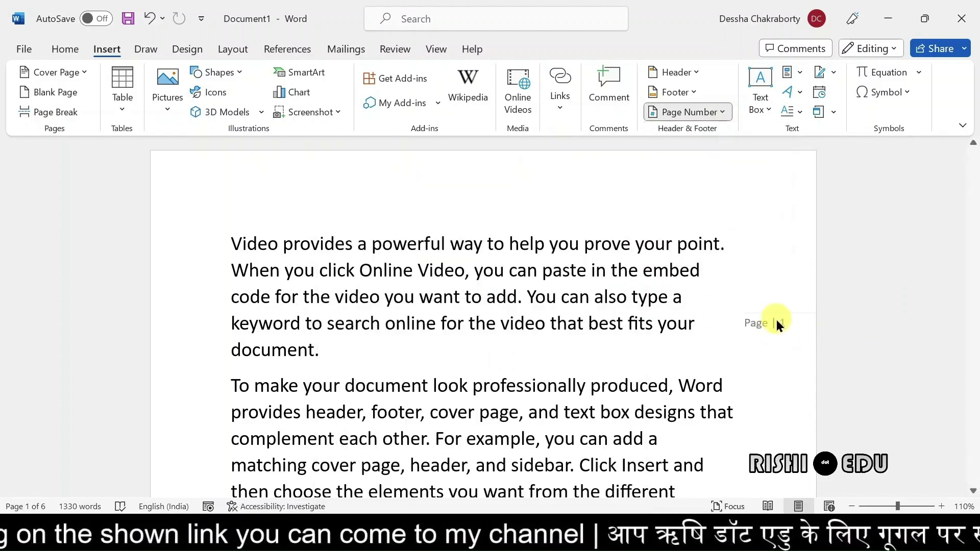
{"action": "left_click", "coordinate": [712, 111]}
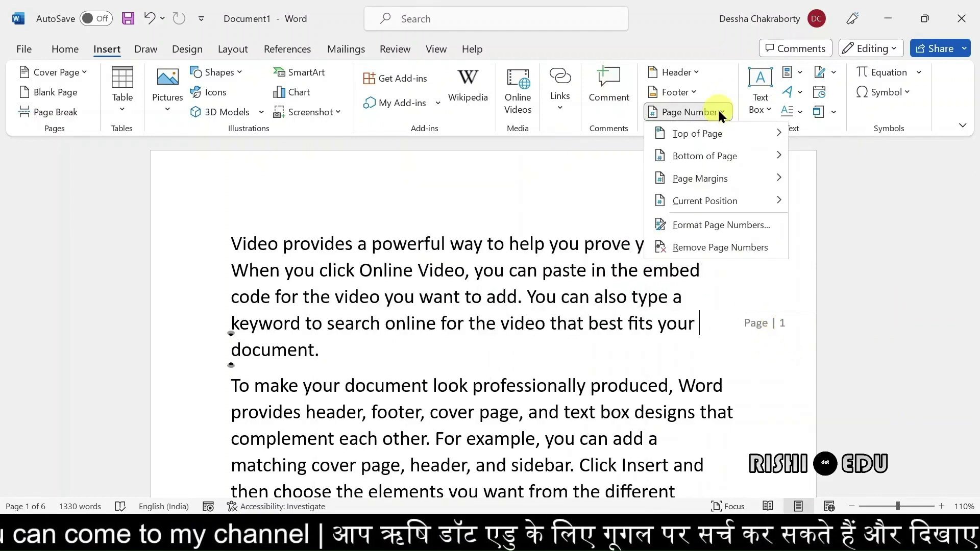
{"action": "left_click", "coordinate": [692, 249]}
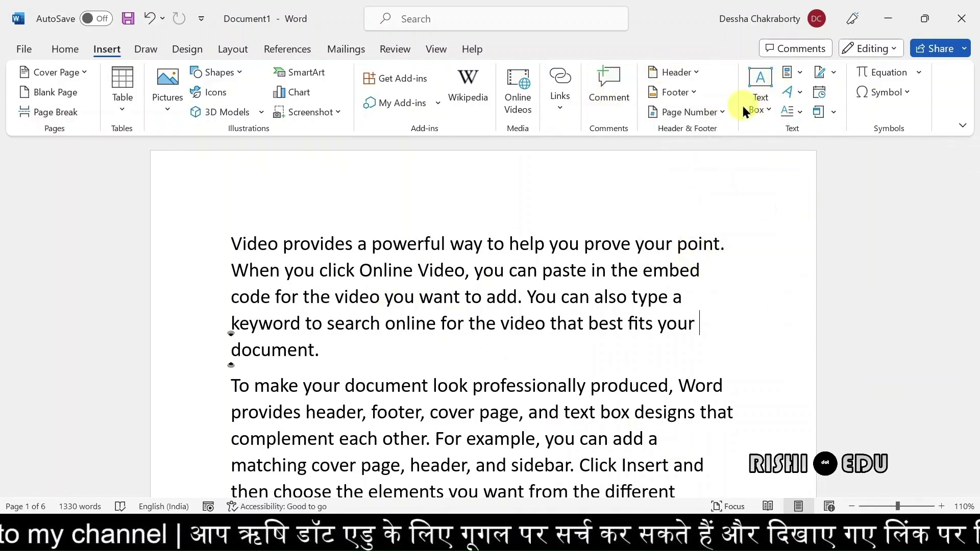
{"action": "left_click", "coordinate": [731, 121]}
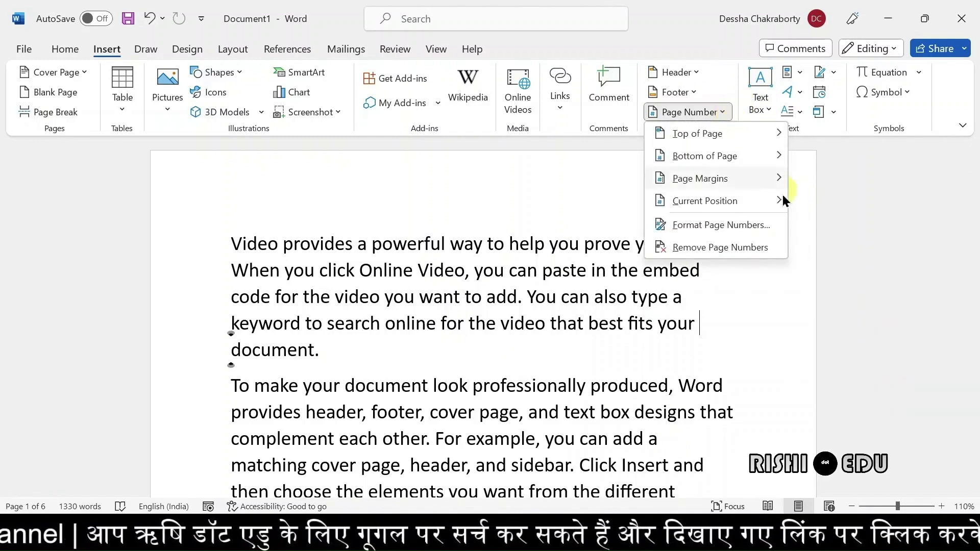
{"action": "mouse_move", "coordinate": [704, 201]}
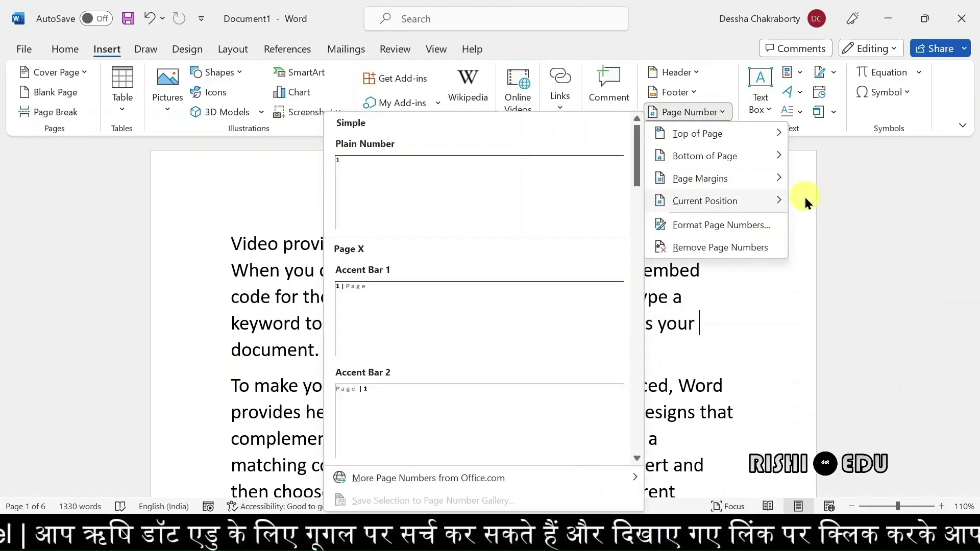
{"action": "left_click", "coordinate": [804, 197]}
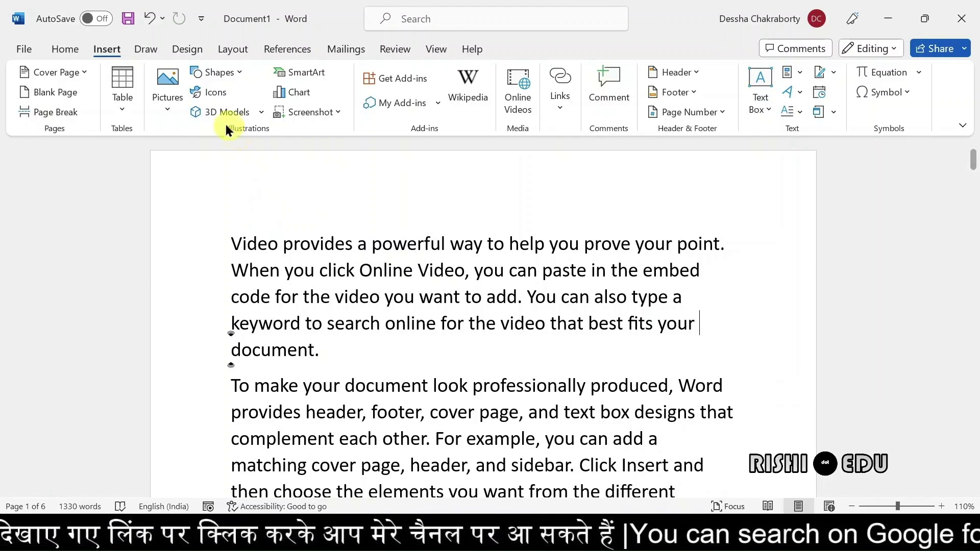
Open the header and insert a Large 1 page number at the current position.
{"action": "double_click", "coordinate": [283, 186]}
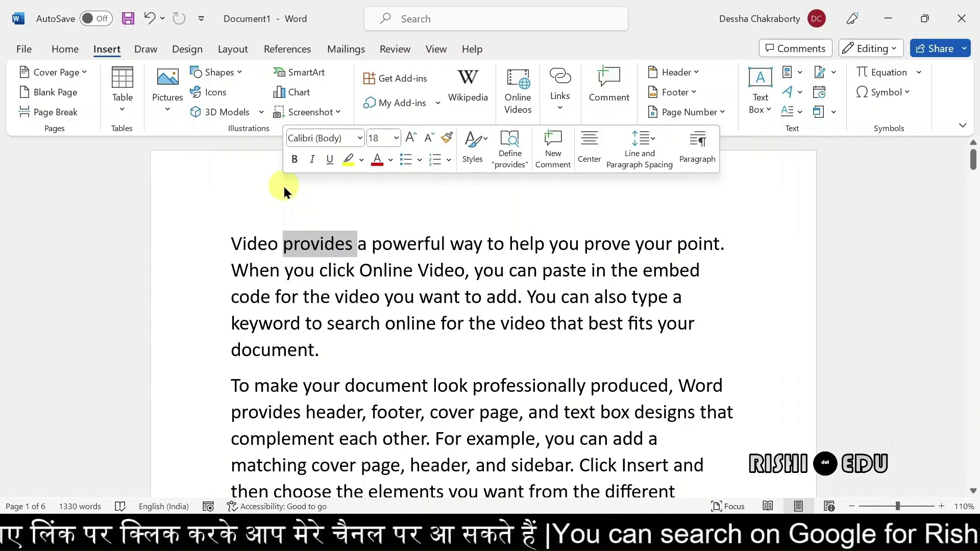
{"action": "double_click", "coordinate": [405, 201]}
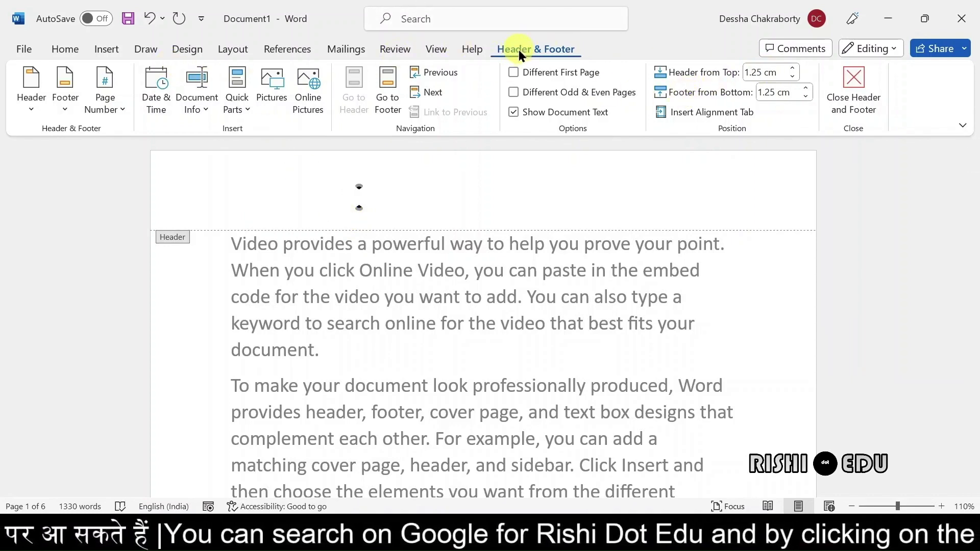
{"action": "left_click", "coordinate": [120, 105]}
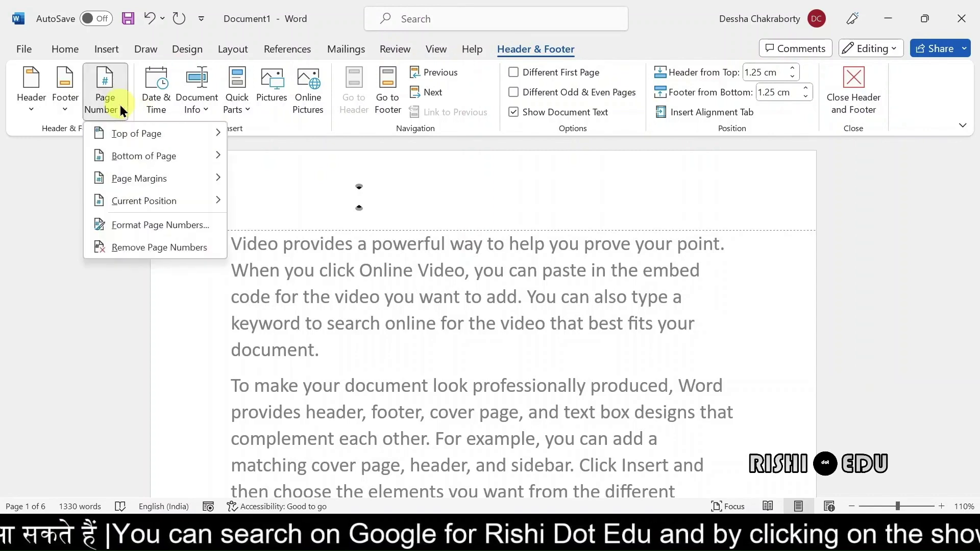
{"action": "mouse_move", "coordinate": [144, 201]}
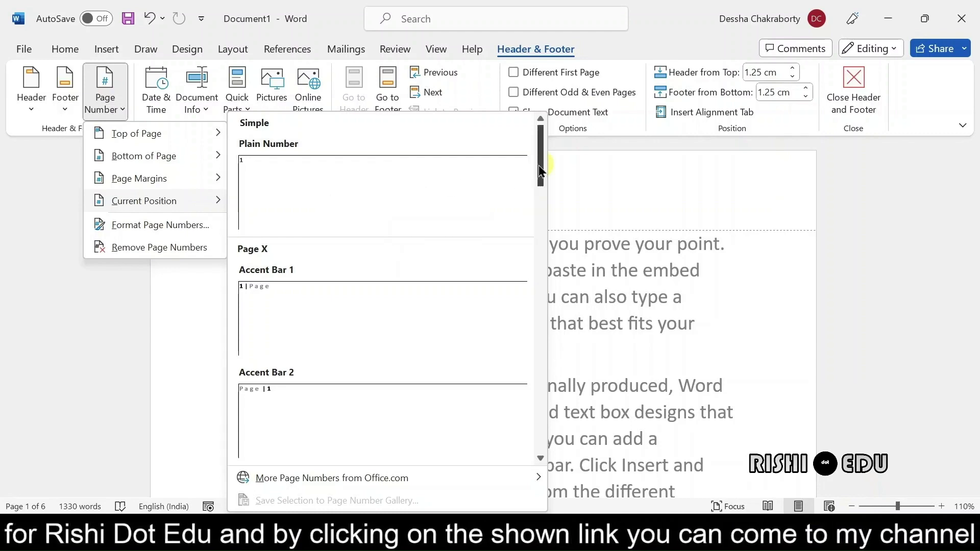
{"action": "mouse_move", "coordinate": [538, 165]}
{"action": "left_mouse_down"}
{"action": "mouse_move", "coordinate": [560, 207]}
{"action": "mouse_move", "coordinate": [572, 284]}
{"action": "left_mouse_up"}
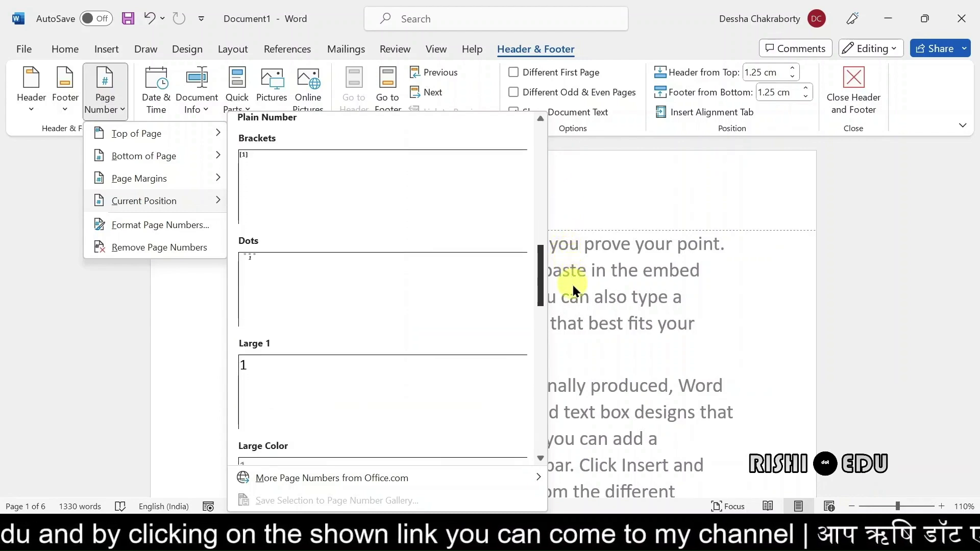
{"action": "left_click", "coordinate": [284, 392]}
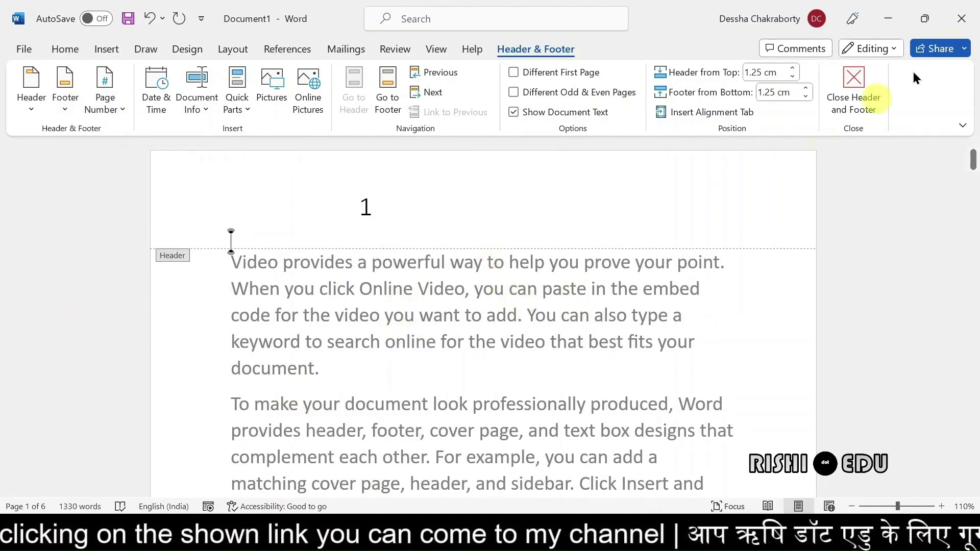
Close header editing and scroll to confirm page numbers 1 and 2 atop successive pages.
{"action": "left_click", "coordinate": [853, 100]}
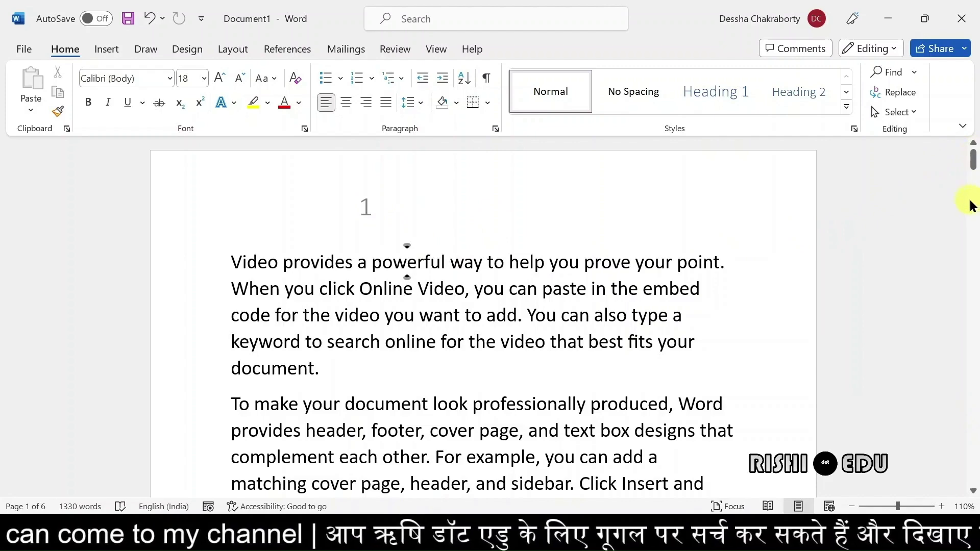
{"action": "left_click_drag", "start_coordinate": [973, 161], "coordinate": [973, 214]}
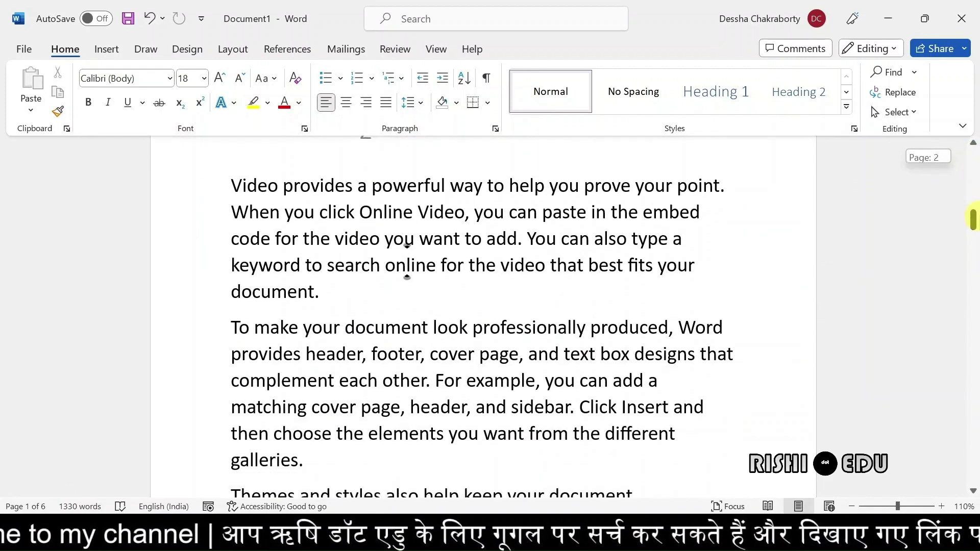
{"action": "left_click_drag", "start_coordinate": [973, 213], "coordinate": [972, 107]}
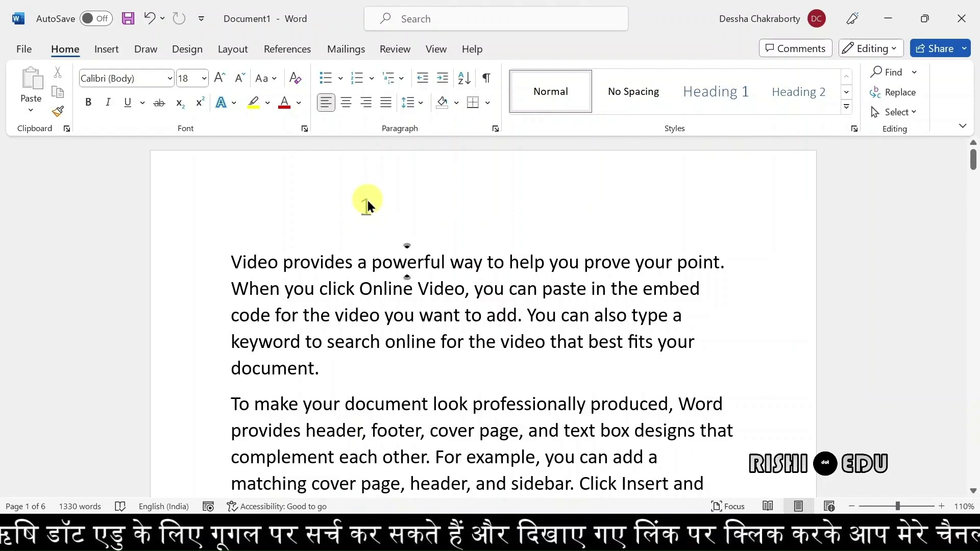
Type MS WORD in capitals at the header's left edge beside the page number, then close the header.
{"action": "double_click", "coordinate": [367, 201]}
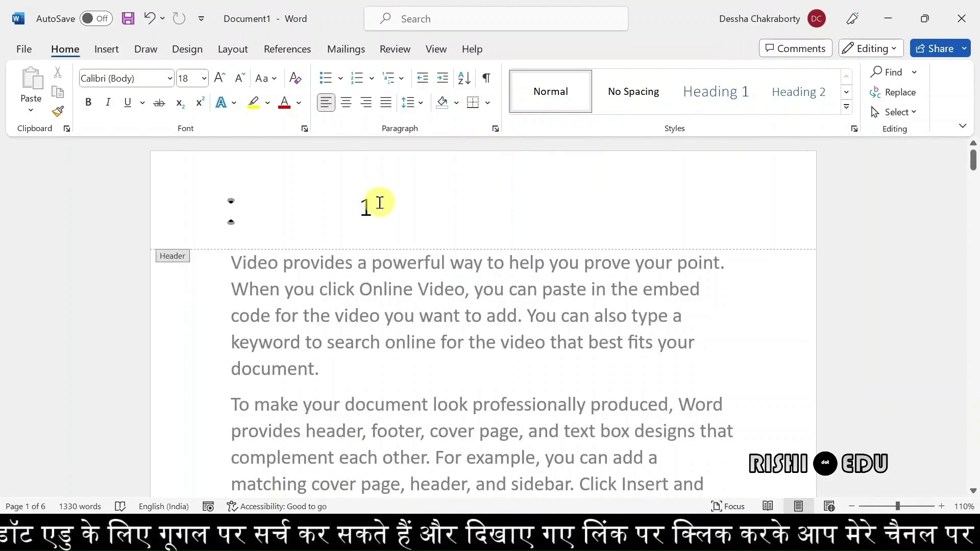
{"action": "left_click", "coordinate": [380, 203]}
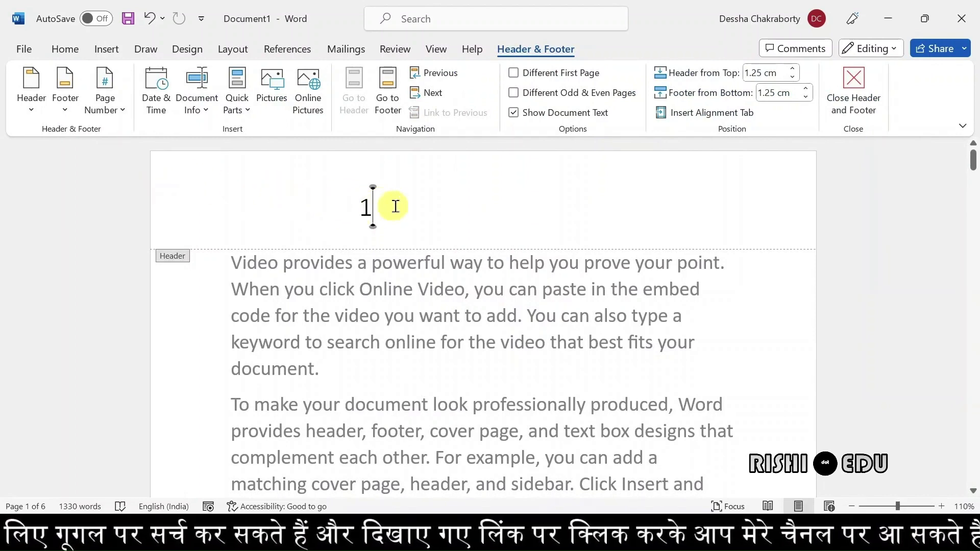
{"action": "left_click", "coordinate": [204, 209]}
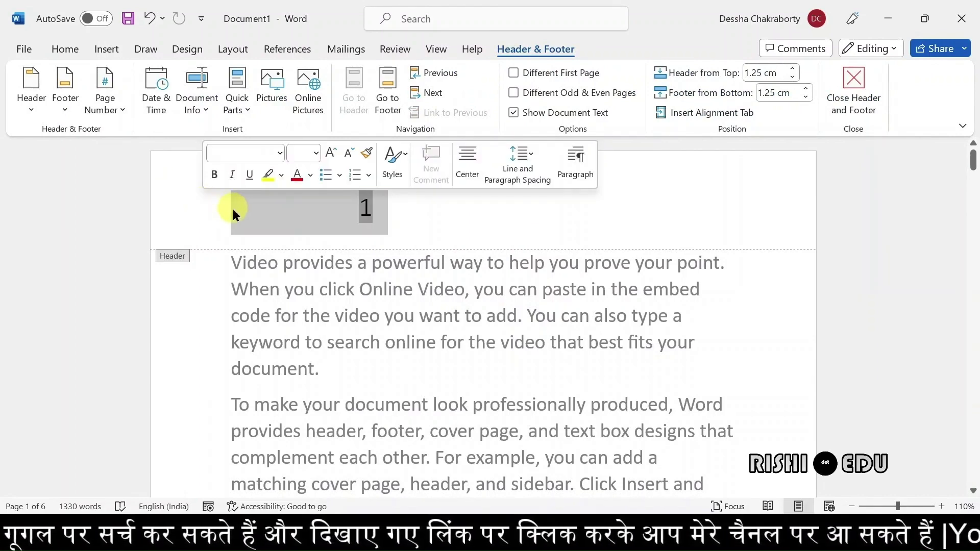
{"action": "left_click", "coordinate": [397, 219]}
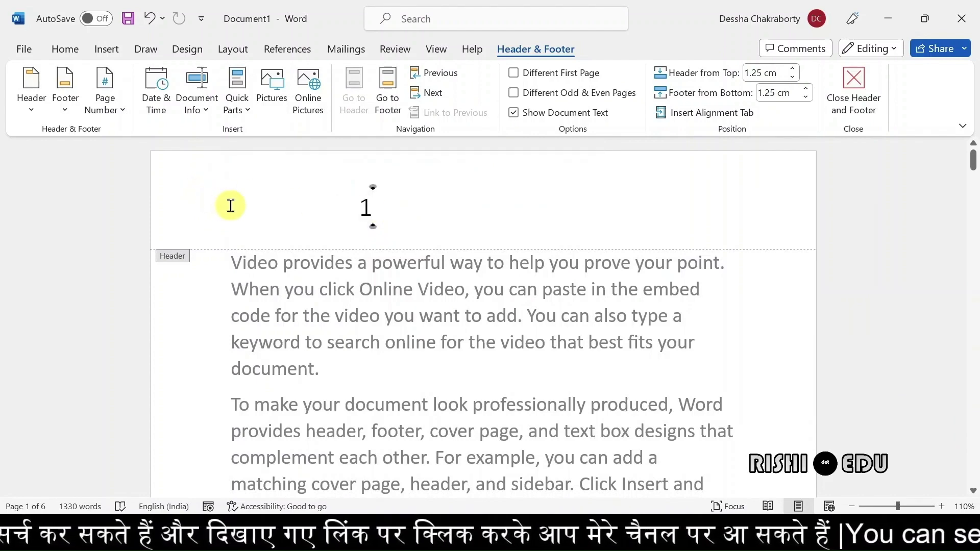
{"action": "left_click", "coordinate": [231, 206]}
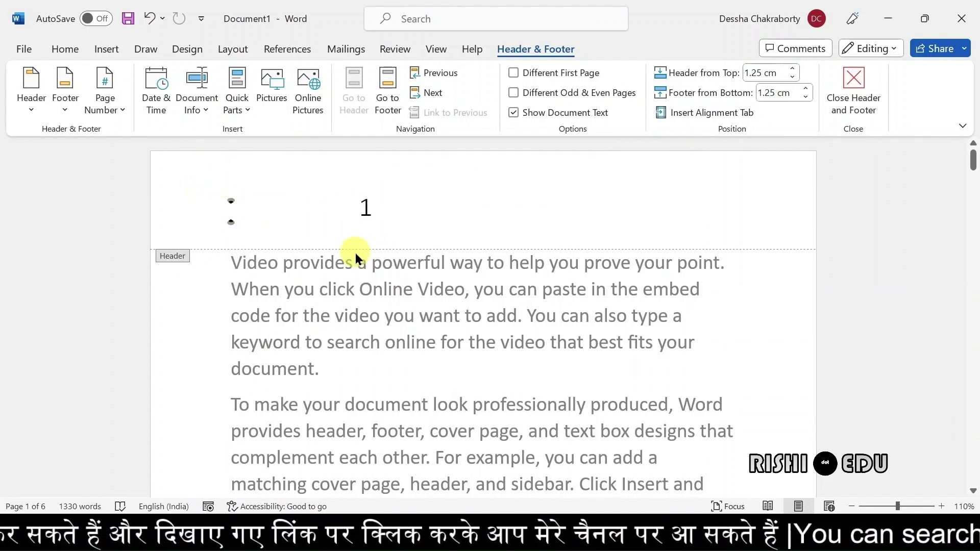
{"action": "key", "text": "Caps_Lock"}
{"action": "type", "text": "M"}
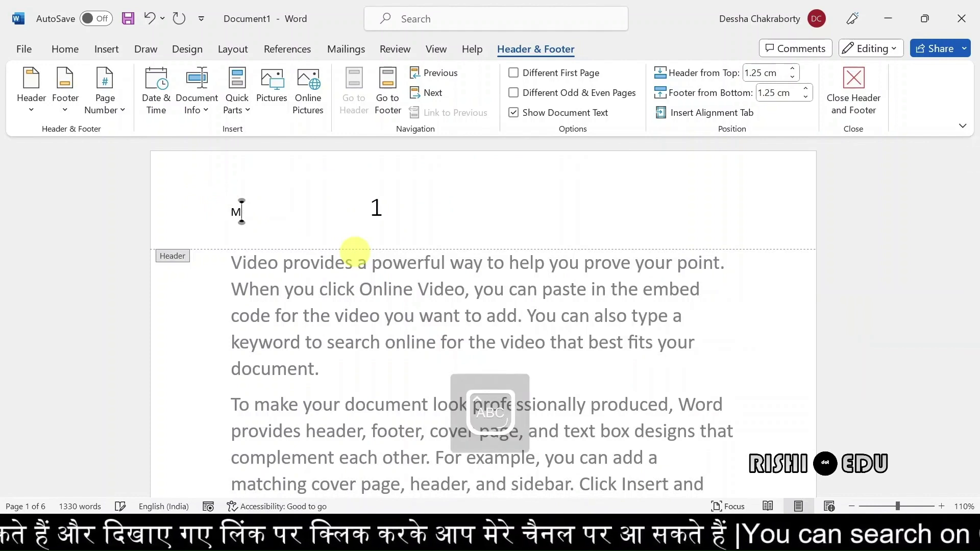
{"action": "type", "text": "S WO"}
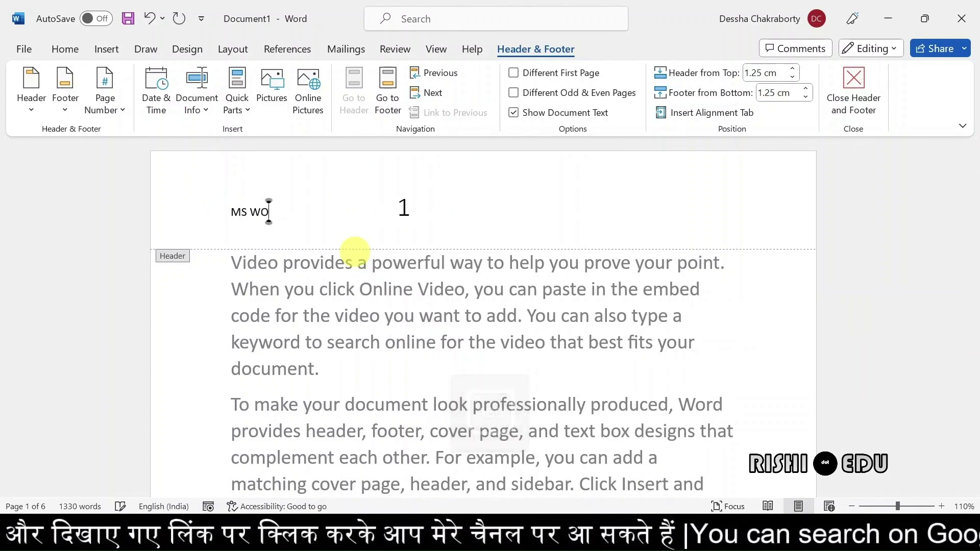
{"action": "type", "text": "RD"}
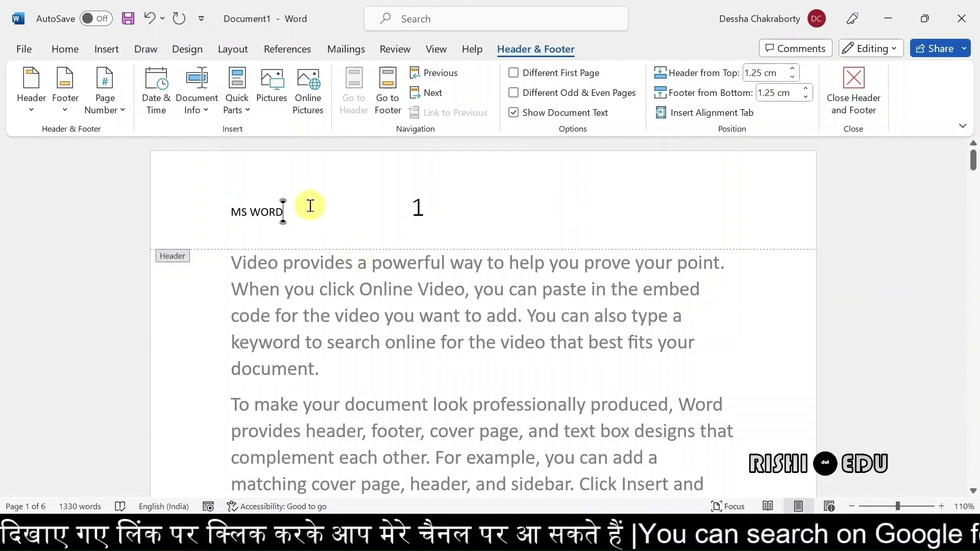
{"action": "left_click", "coordinate": [845, 95]}
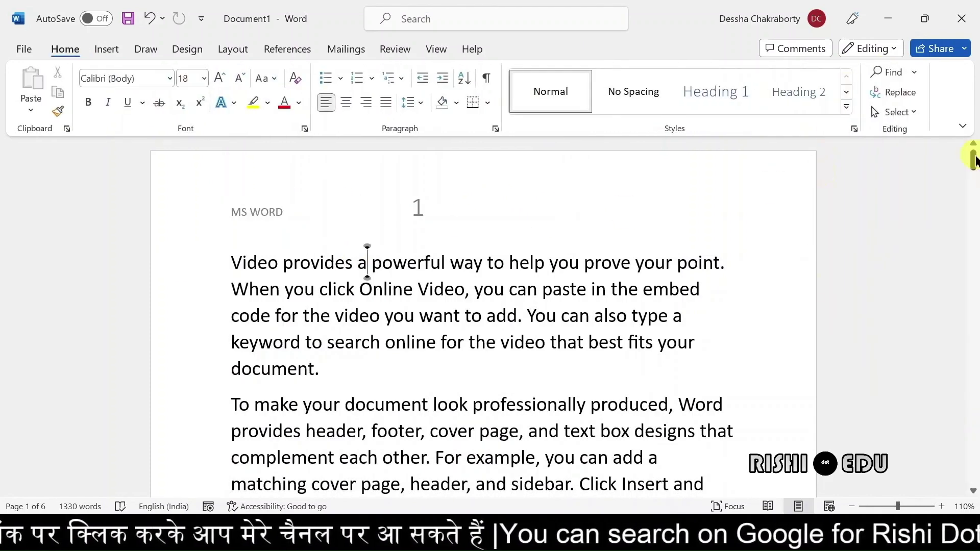
Scroll to page 2 to confirm MS WORD repeats in the header, then show the Insert commands.
{"action": "left_click_drag", "start_coordinate": [974, 160], "coordinate": [974, 206]}
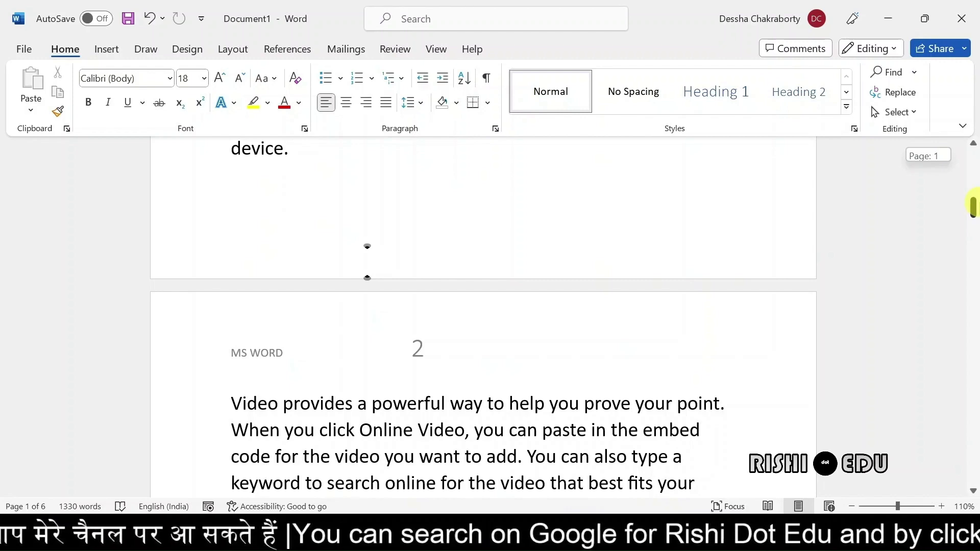
{"action": "left_click_drag", "start_coordinate": [973, 205], "coordinate": [973, 156]}
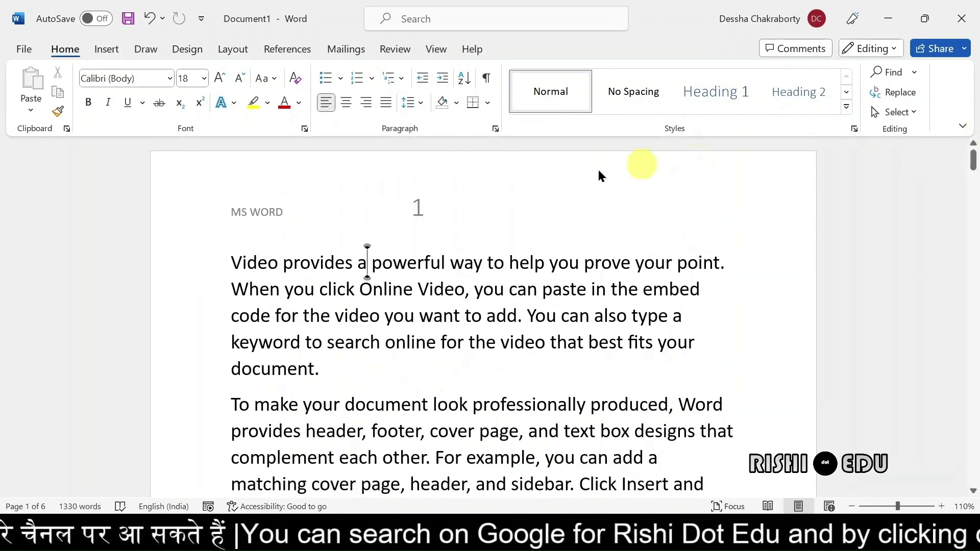
{"action": "left_click", "coordinate": [109, 51]}
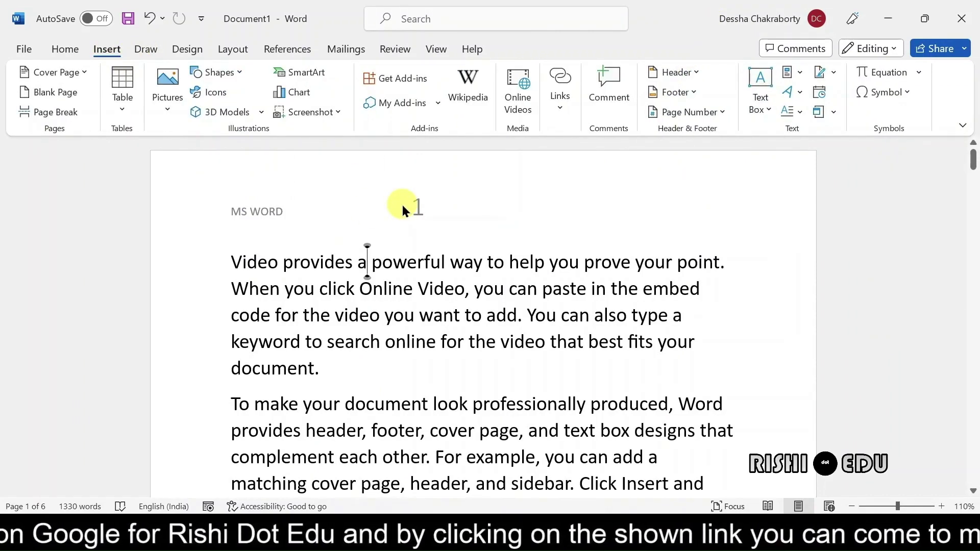
{"action": "key", "text": "ctrl+shift+Right"}
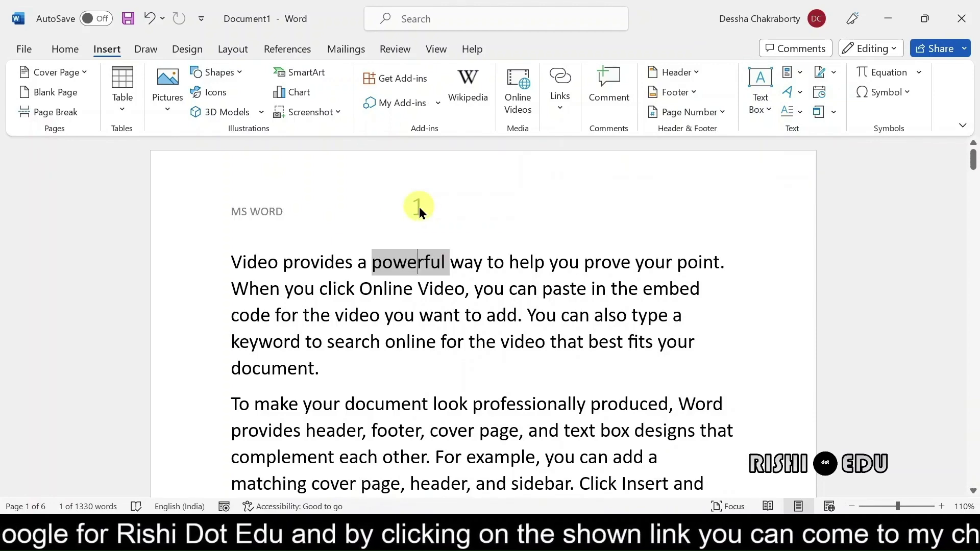
In the header, start a new line after MS WORD so the large page number moves below it.
{"action": "double_click", "coordinate": [418, 206]}
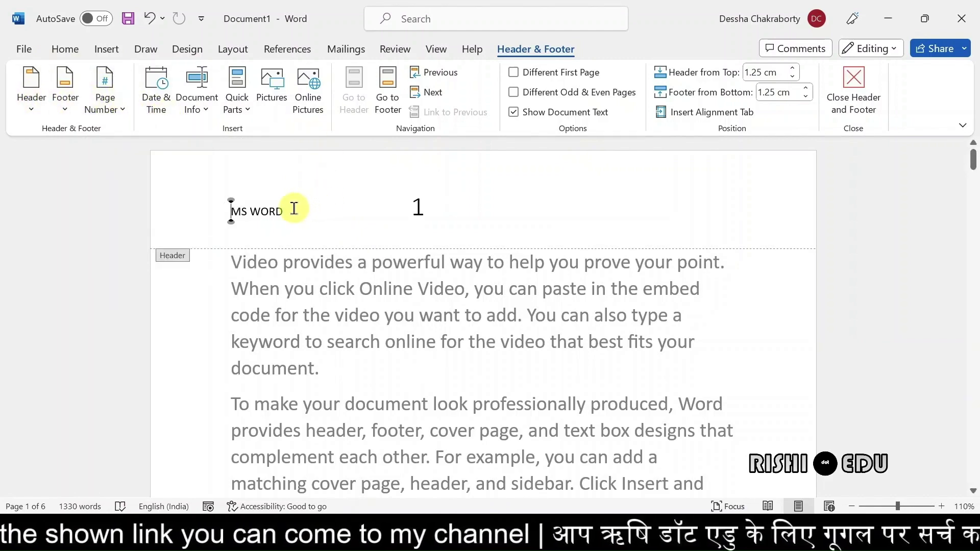
{"action": "left_click", "coordinate": [294, 208]}
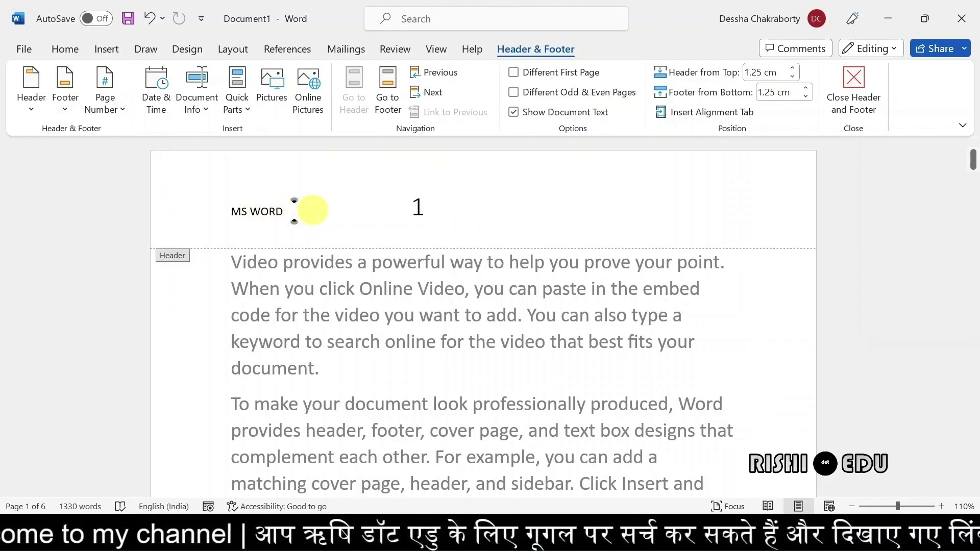
{"action": "key", "text": "Return"}
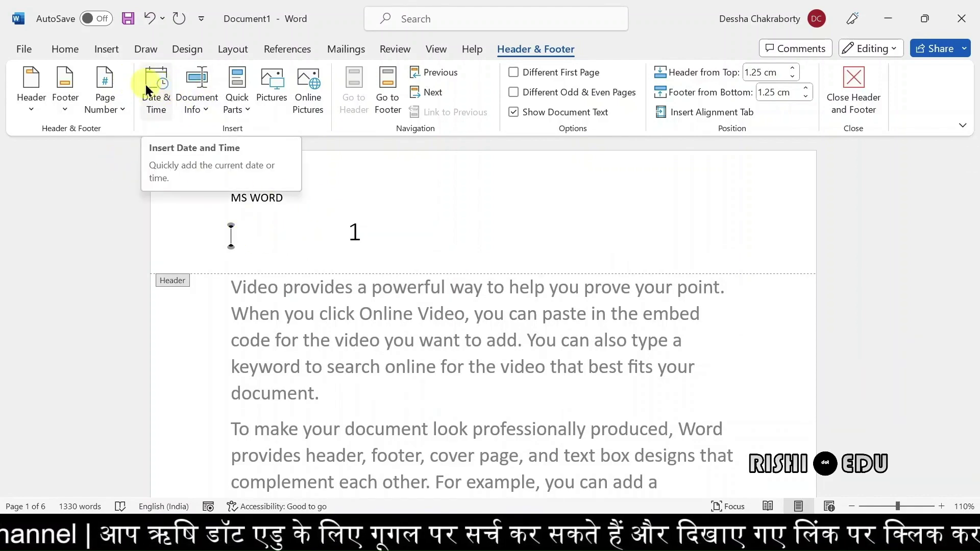
Insert the date in 25 June 2023 format under MS WORD and close the header.
{"action": "left_click", "coordinate": [146, 90]}
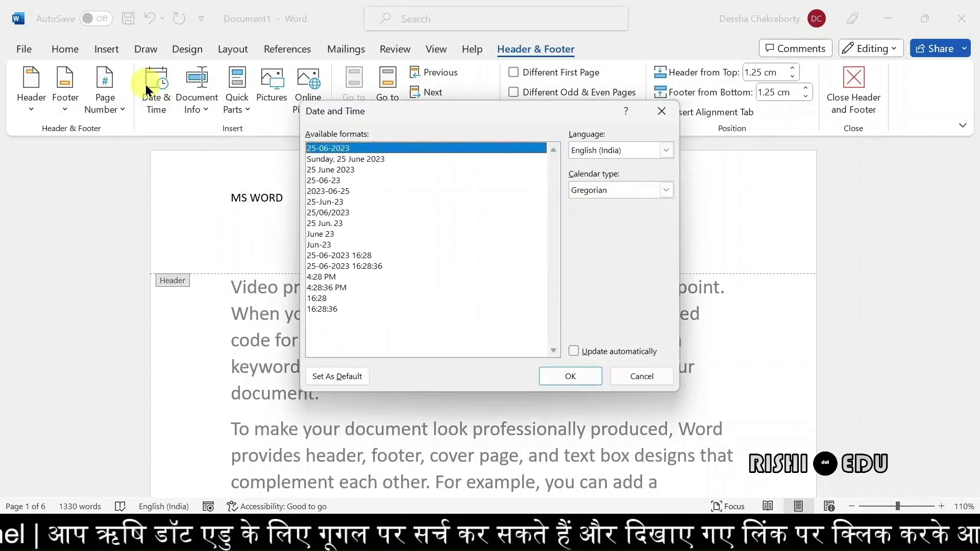
{"action": "left_click", "coordinate": [337, 163]}
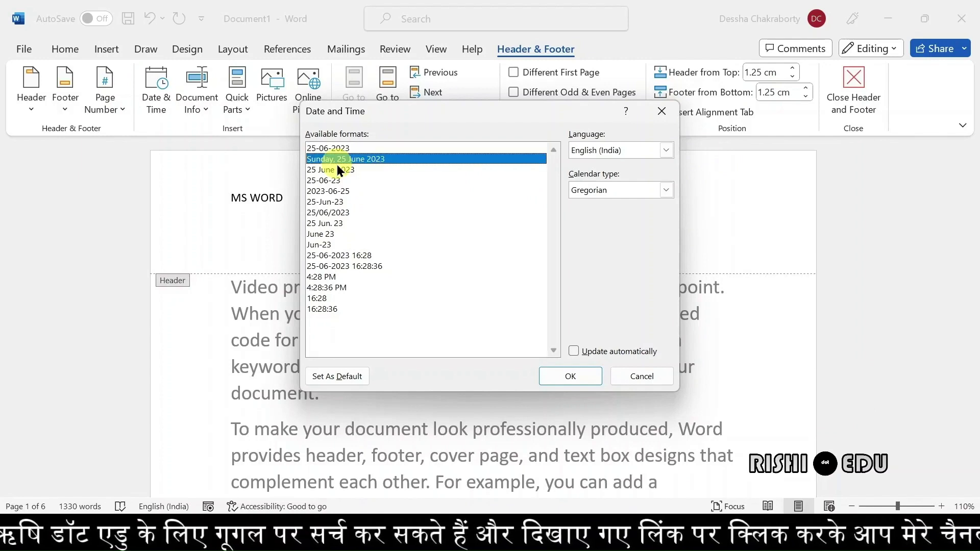
{"action": "left_click", "coordinate": [341, 169]}
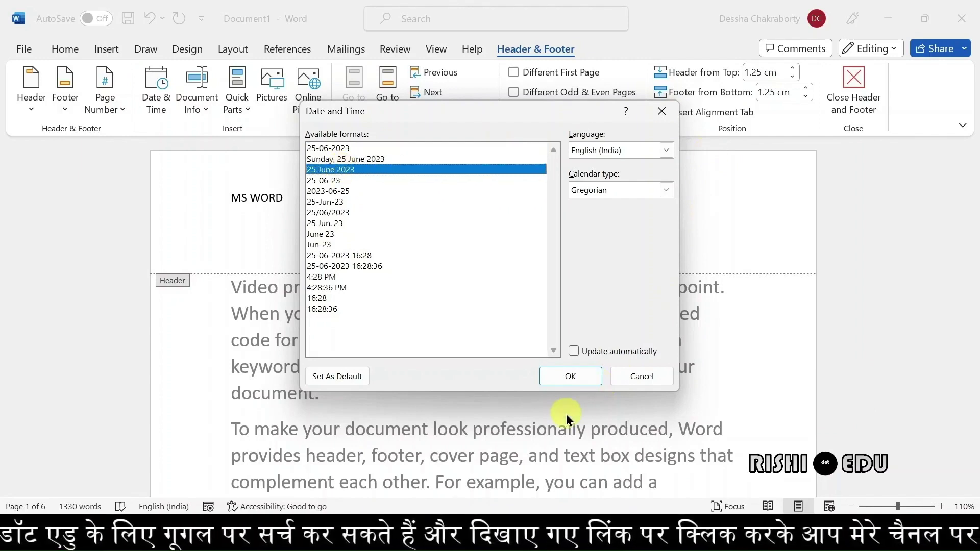
{"action": "left_click", "coordinate": [566, 377]}
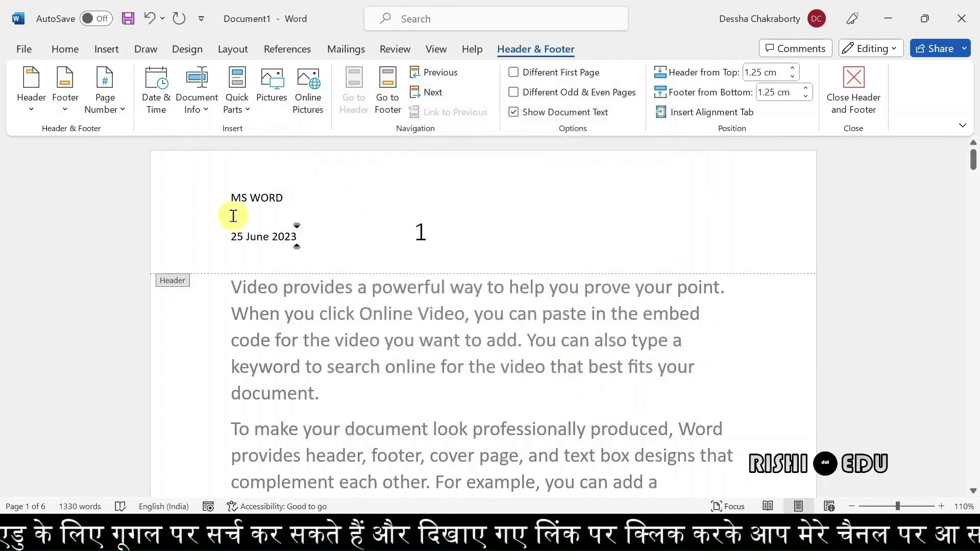
{"action": "left_click", "coordinate": [859, 93]}
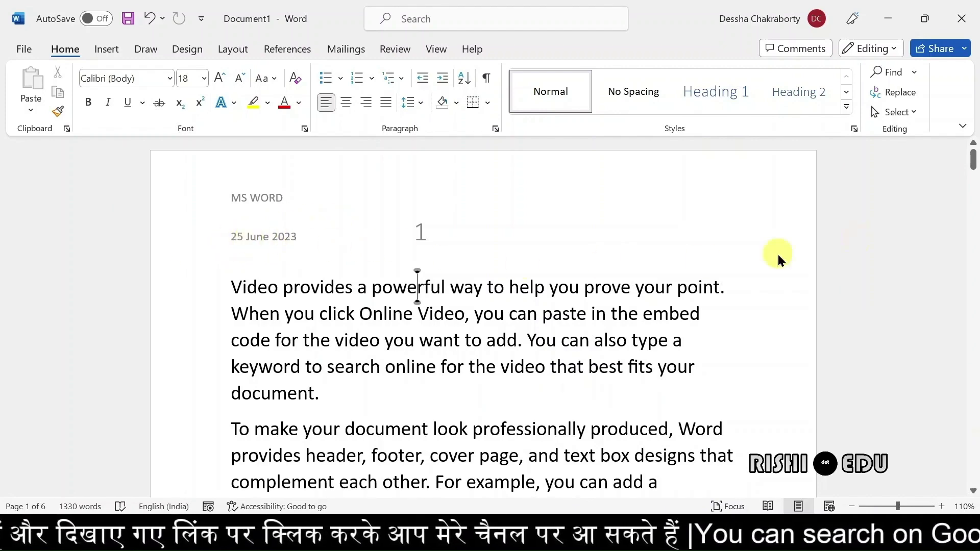
{"action": "mouse_move", "coordinate": [971, 171]}
{"action": "left_mouse_down"}
{"action": "mouse_move", "coordinate": [972, 200]}
{"action": "mouse_move", "coordinate": [973, 153]}
{"action": "left_mouse_up"}
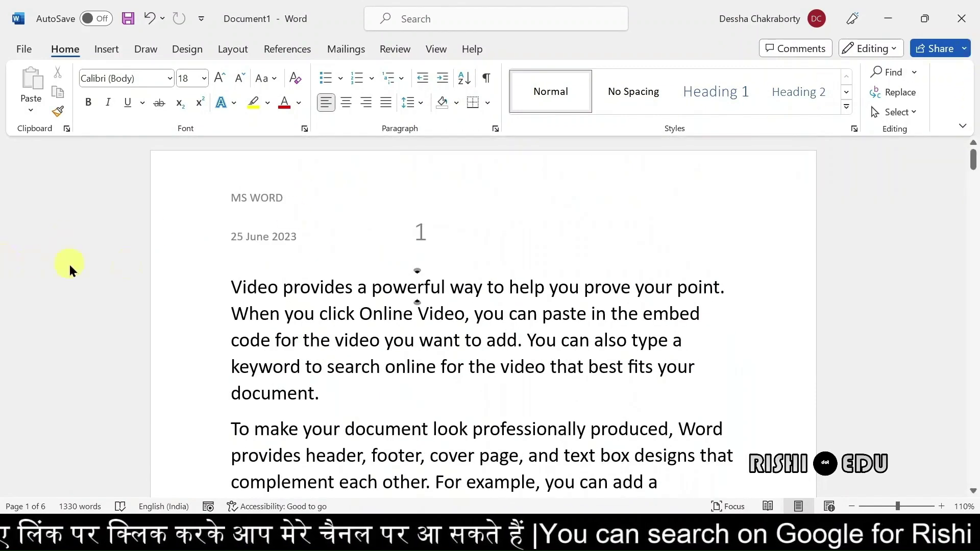
Reopen the header and erase the date below MS WORD.
{"action": "double_click", "coordinate": [311, 228]}
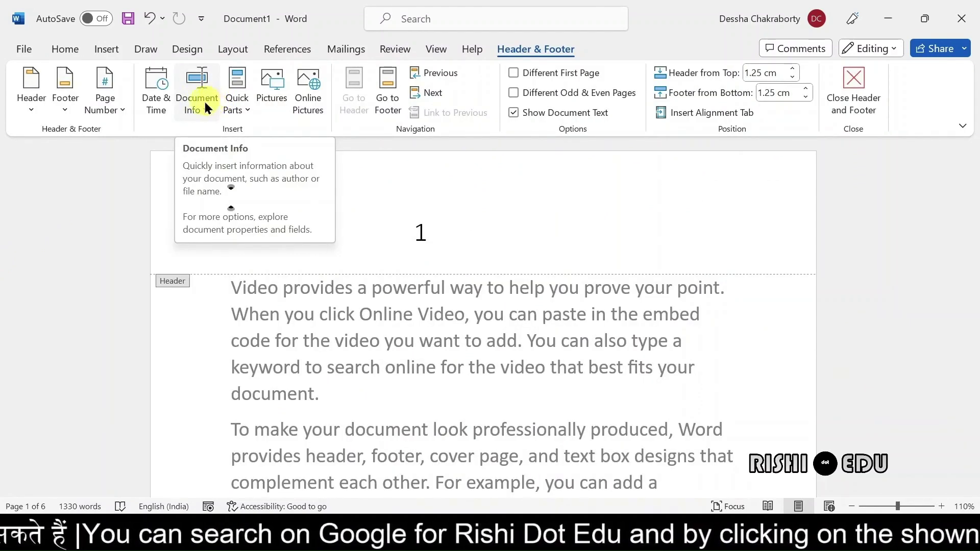
{"action": "left_click", "coordinate": [207, 110]}
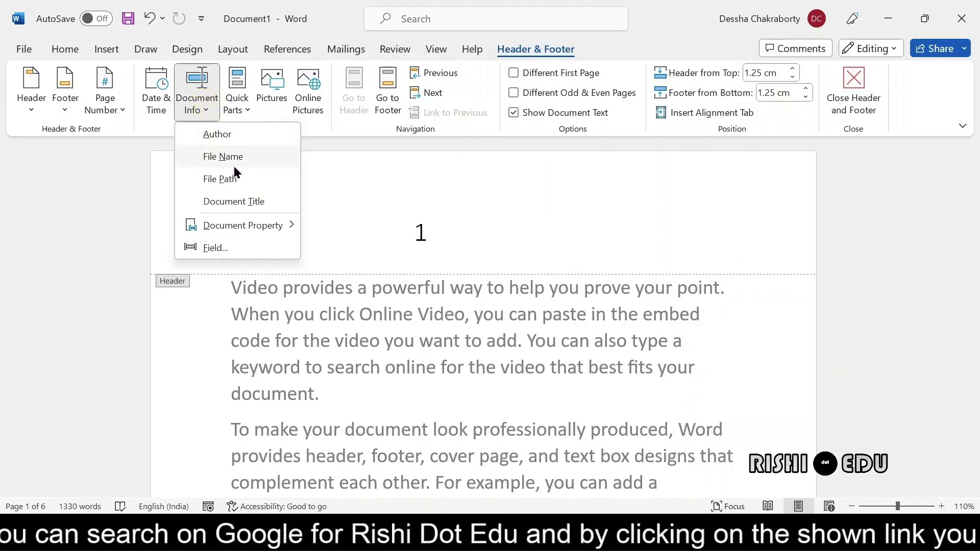
{"action": "left_click", "coordinate": [338, 208]}
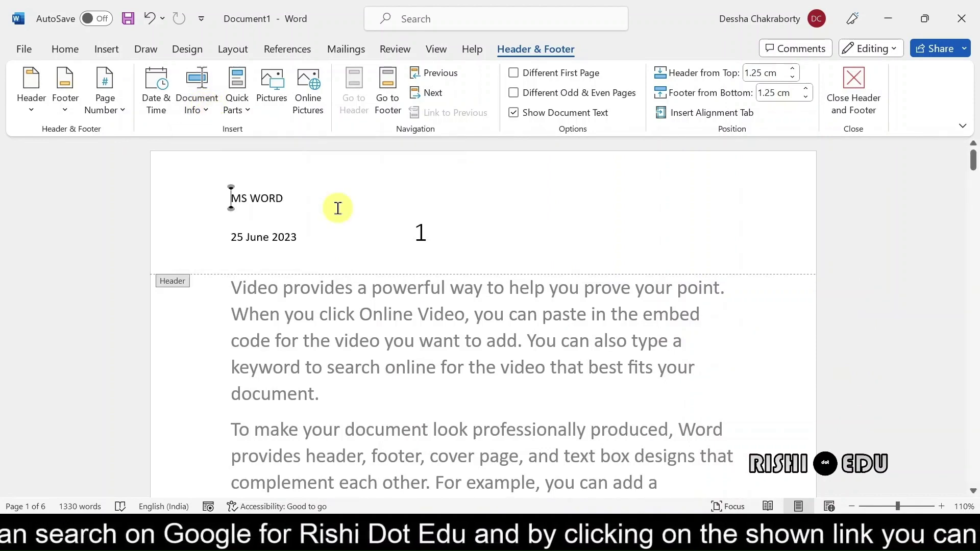
{"action": "left_click", "coordinate": [301, 238]}
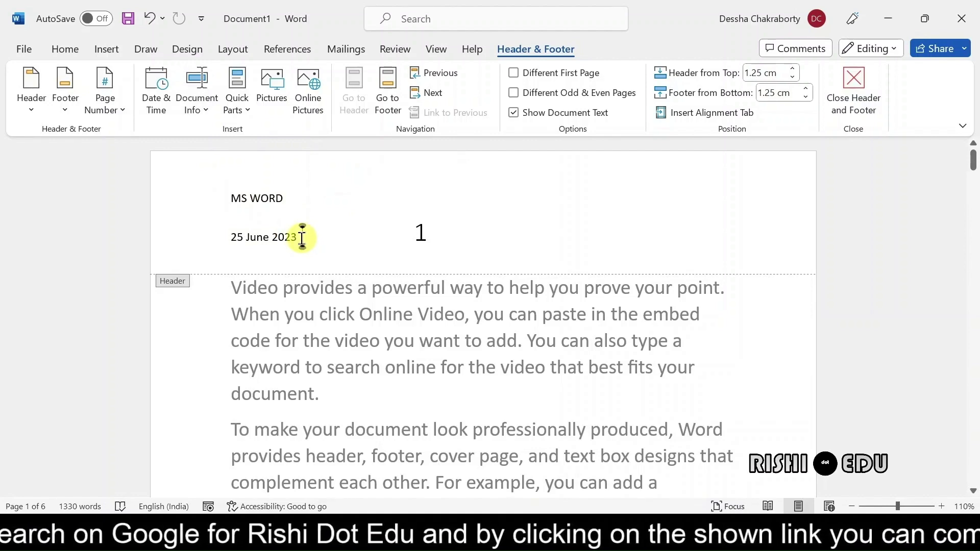
{"action": "key", "text": "BackSpace"}
{"action": "key", "text": "BackSpace"}
{"action": "key", "text": "BackSpace"}
{"action": "key", "text": "BackSpace"}
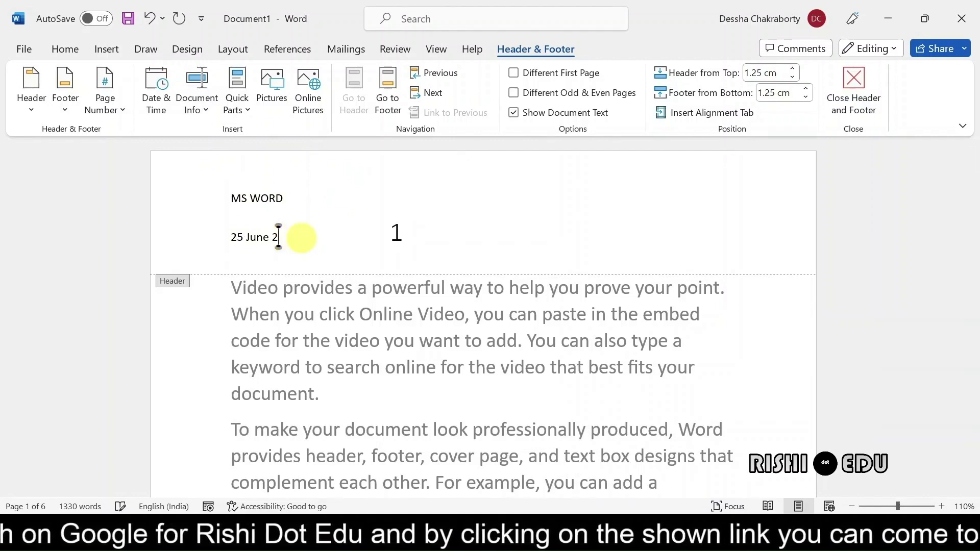
{"action": "key", "text": "BackSpace"}
{"action": "key", "text": "BackSpace"}
{"action": "key", "text": "BackSpace"}
{"action": "key", "text": "BackSpace"}
{"action": "key", "text": "BackSpace"}
{"action": "key", "text": "BackSpace"}
{"action": "key", "text": "BackSpace"}
{"action": "key", "text": "BackSpace"}
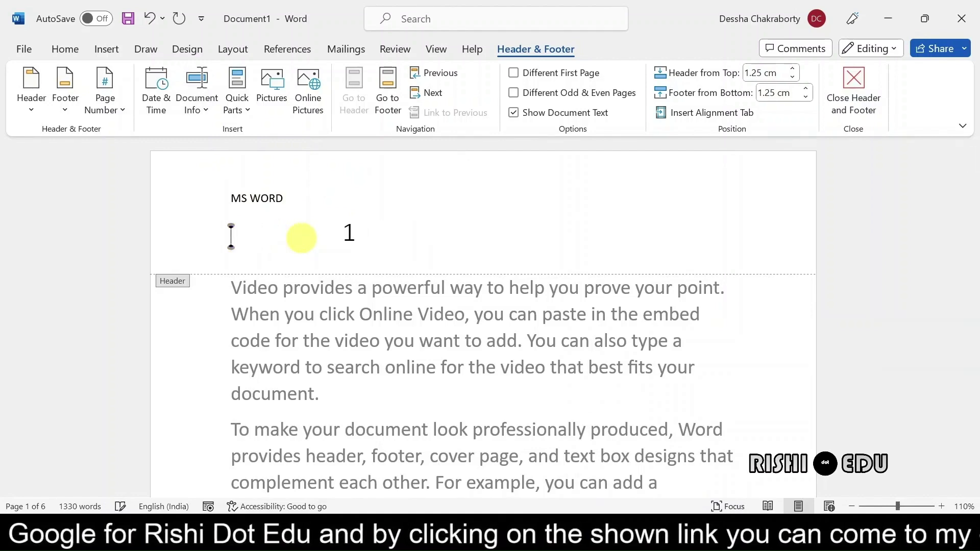
Insert the Author field below MS WORD and replace the author's first name with a different one.
{"action": "left_click", "coordinate": [204, 109]}
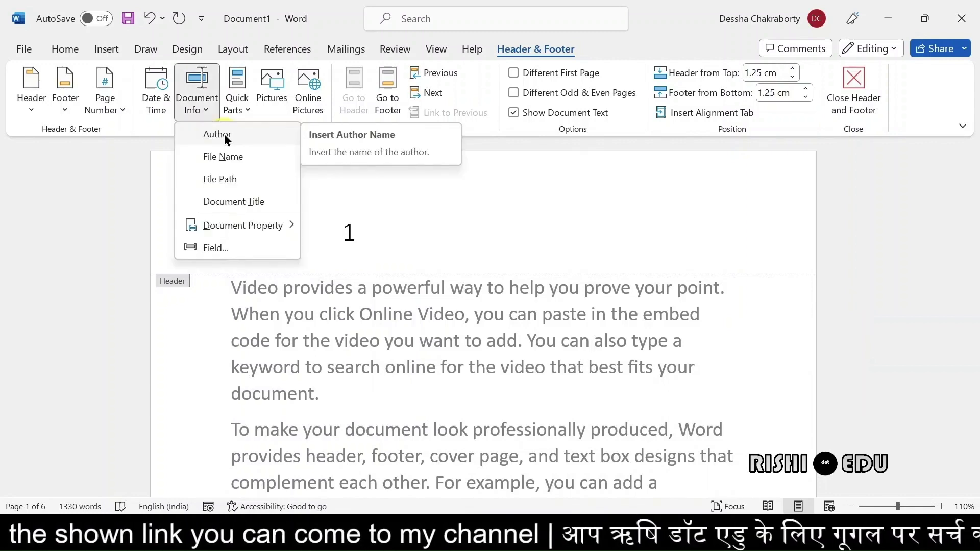
{"action": "left_click", "coordinate": [226, 135]}
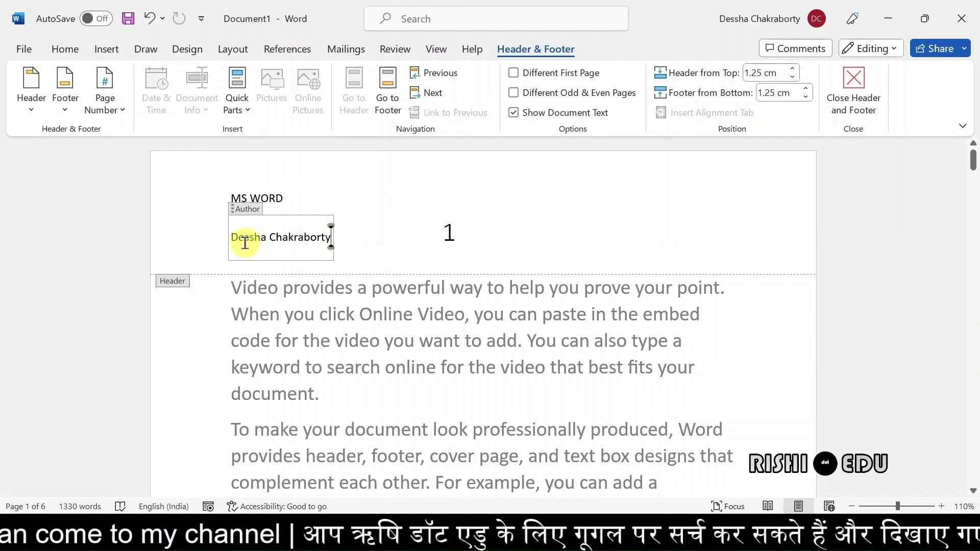
{"action": "left_click", "coordinate": [268, 239]}
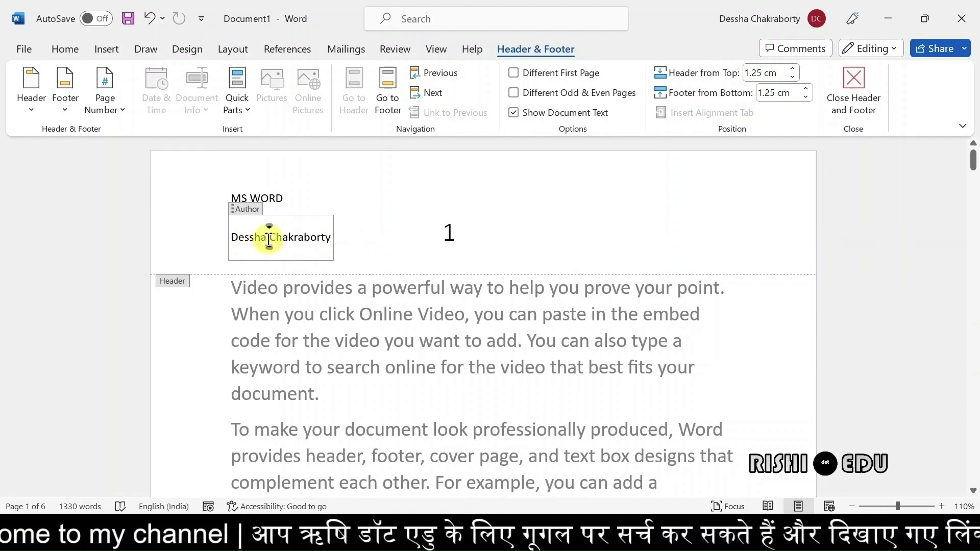
{"action": "key", "text": "BackSpace"}
{"action": "key", "text": "BackSpace"}
{"action": "key", "text": "BackSpace"}
{"action": "key", "text": "BackSpace"}
{"action": "key", "text": "BackSpace"}
{"action": "key", "text": "BackSpace"}
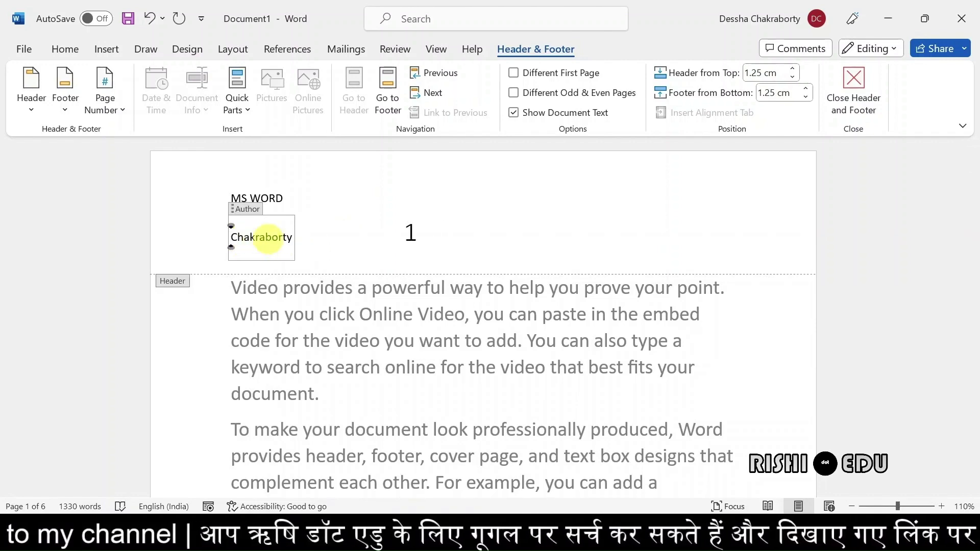
{"action": "type", "text": "R"}
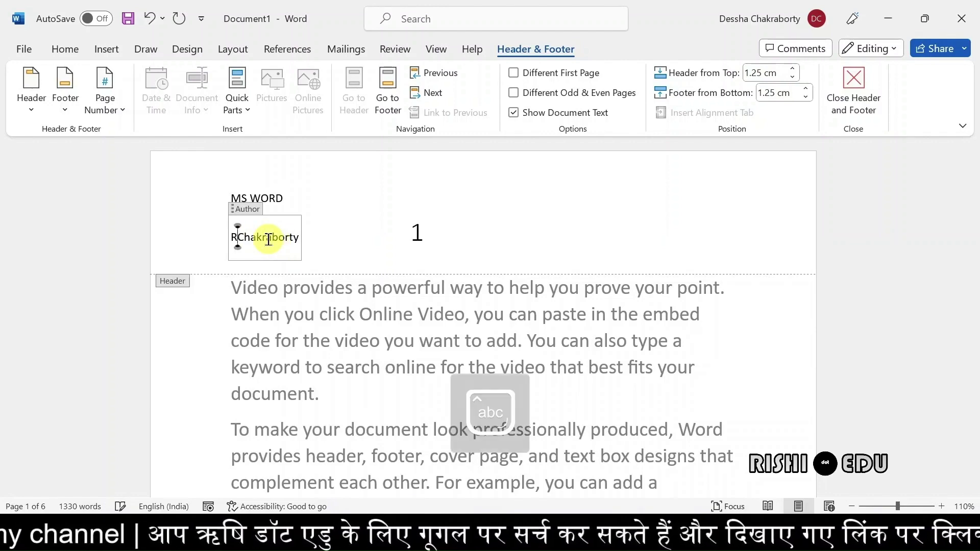
{"action": "type", "text": "ish"}
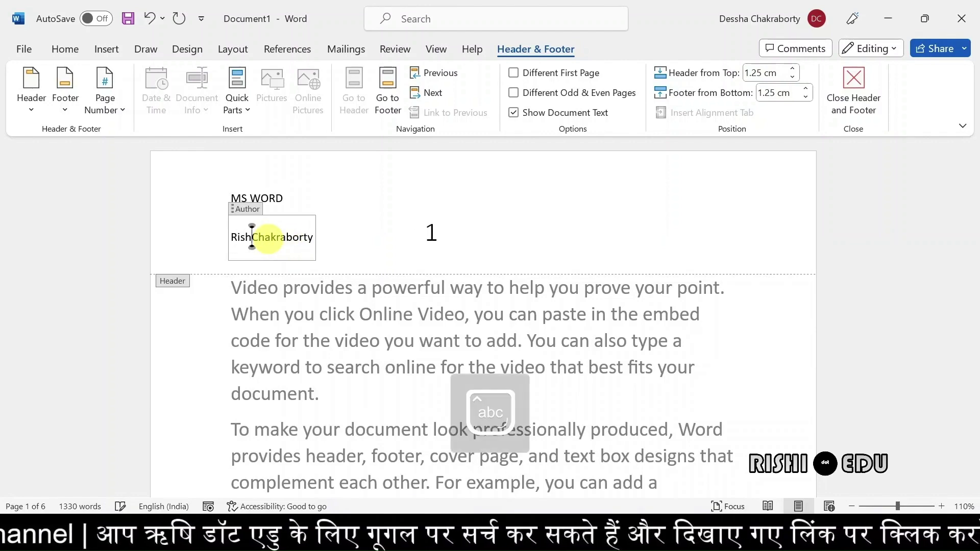
{"action": "type", "text": "ita"}
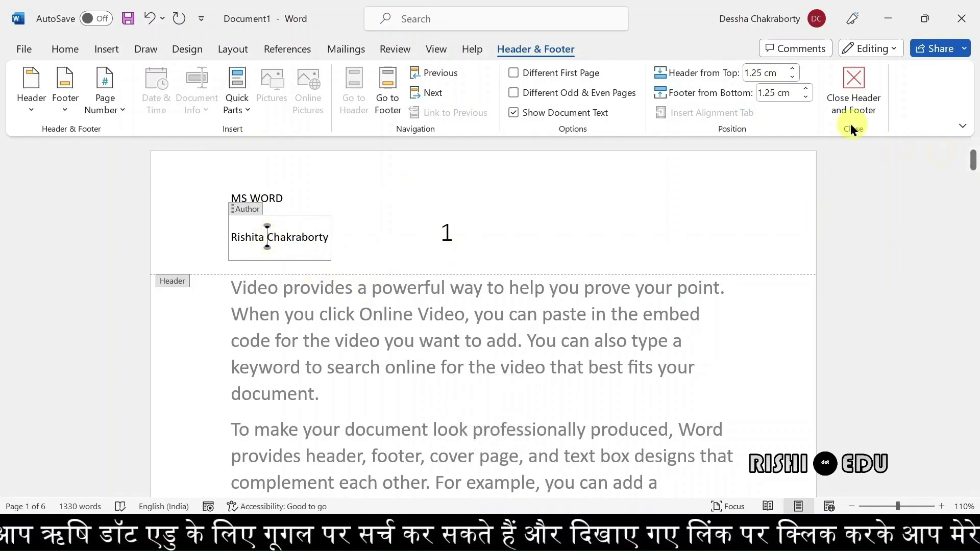
{"action": "left_click", "coordinate": [857, 107]}
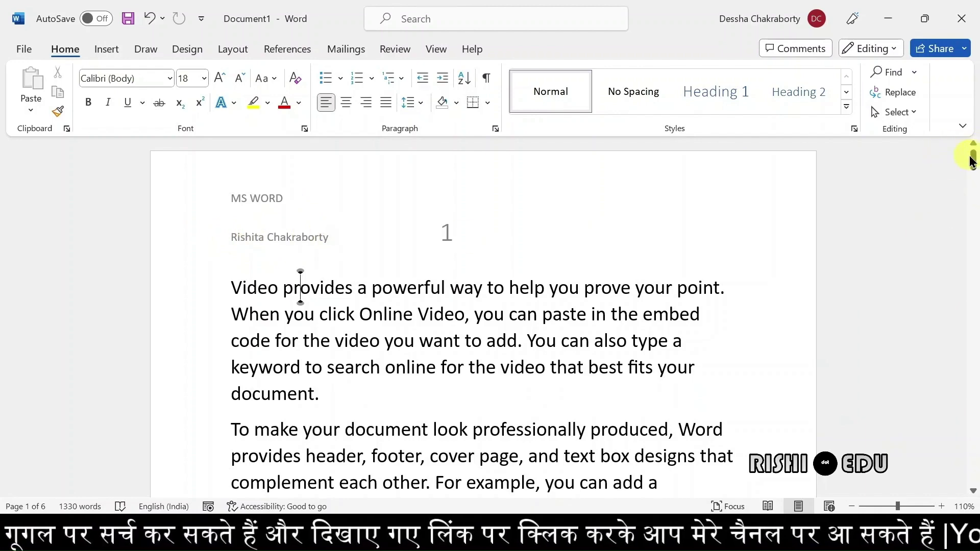
{"action": "mouse_move", "coordinate": [972, 157]}
{"action": "left_mouse_down"}
{"action": "mouse_move", "coordinate": [972, 202]}
{"action": "mouse_move", "coordinate": [977, 132]}
{"action": "left_mouse_up"}
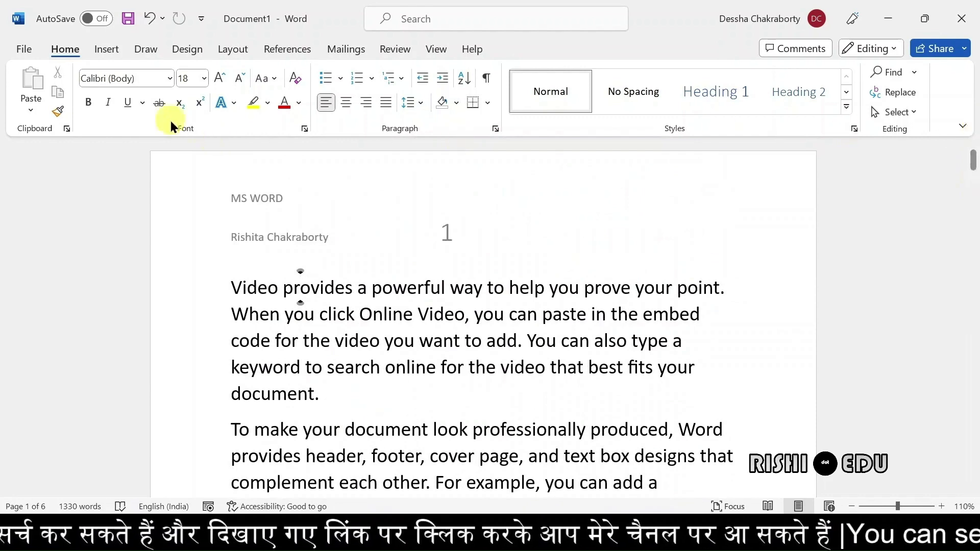
{"action": "left_click", "coordinate": [107, 49]}
{"action": "double_click", "coordinate": [375, 228]}
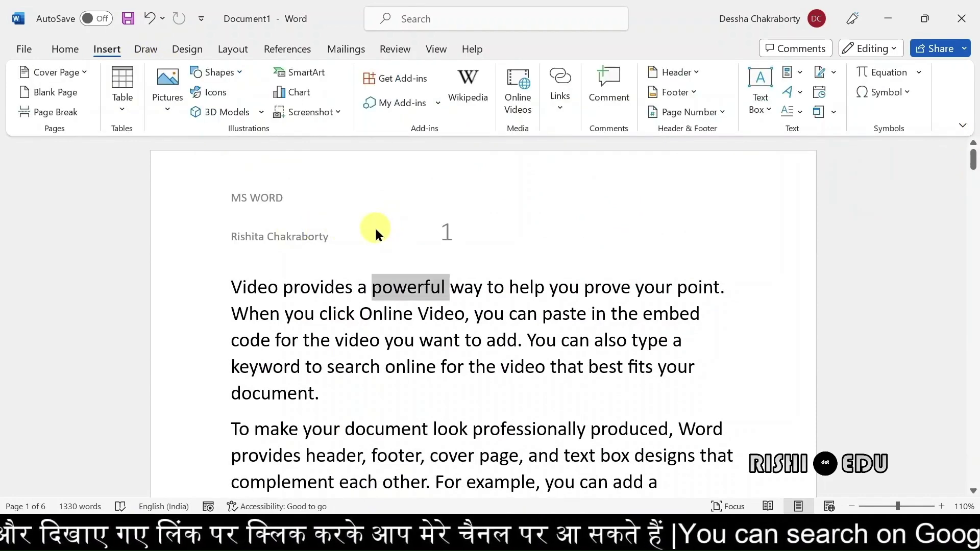
{"action": "double_click", "coordinate": [305, 234]}
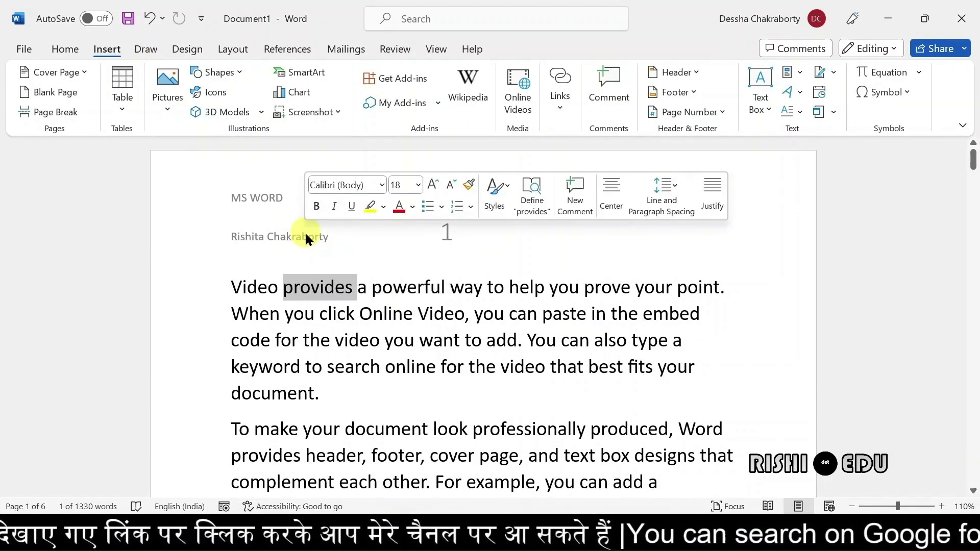
{"action": "double_click", "coordinate": [451, 229]}
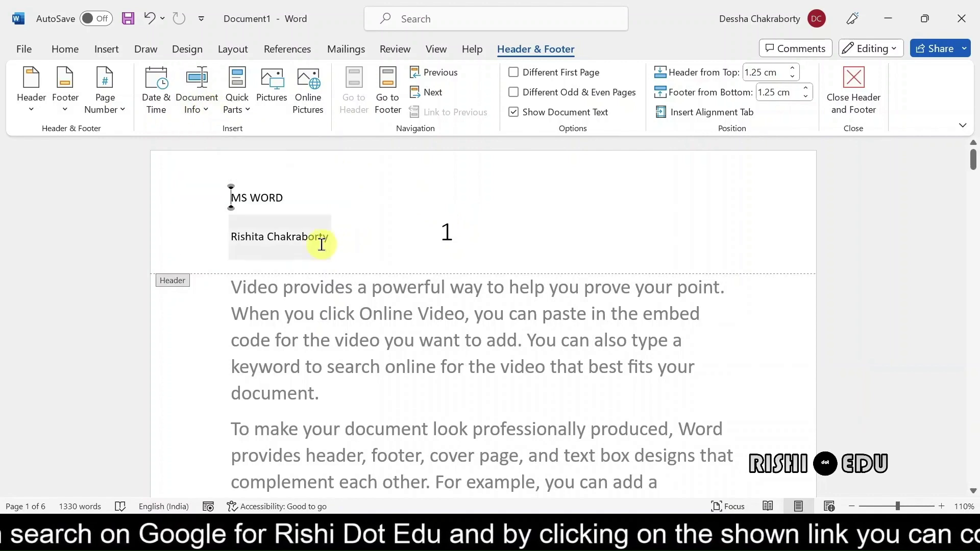
Delete the author line, try a Document Title field, then undo until the header is empty.
{"action": "left_click", "coordinate": [333, 240]}
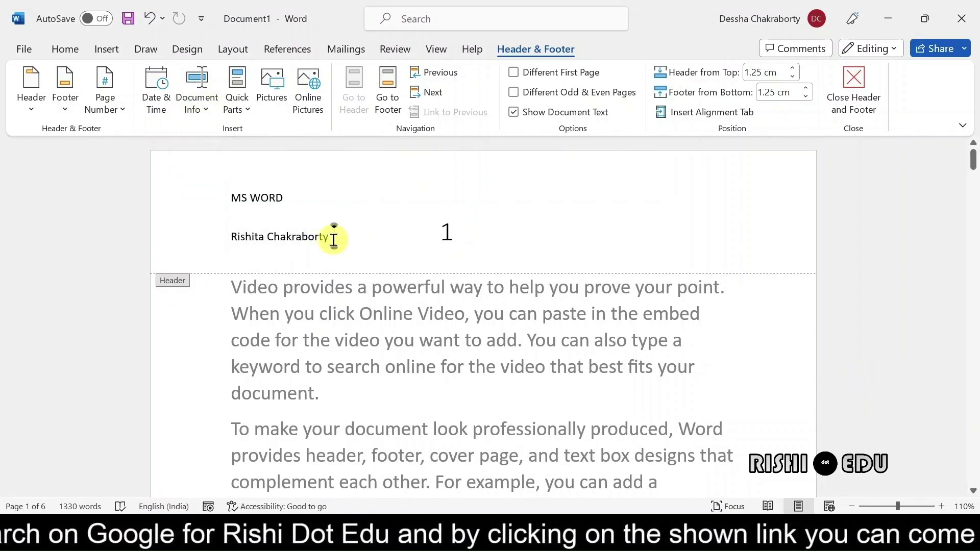
{"action": "triple_click", "coordinate": [333, 239]}
{"action": "key", "text": "BackSpace"}
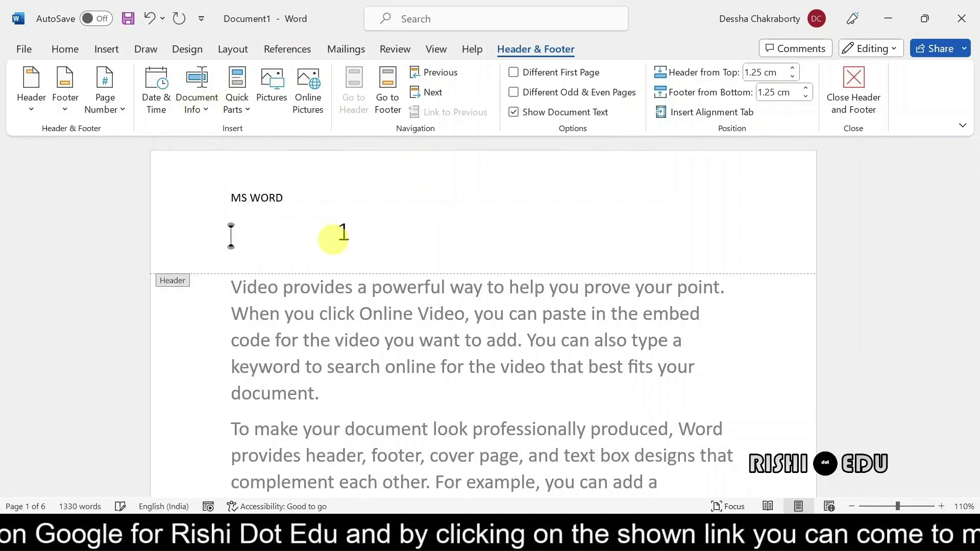
{"action": "left_click", "coordinate": [208, 110]}
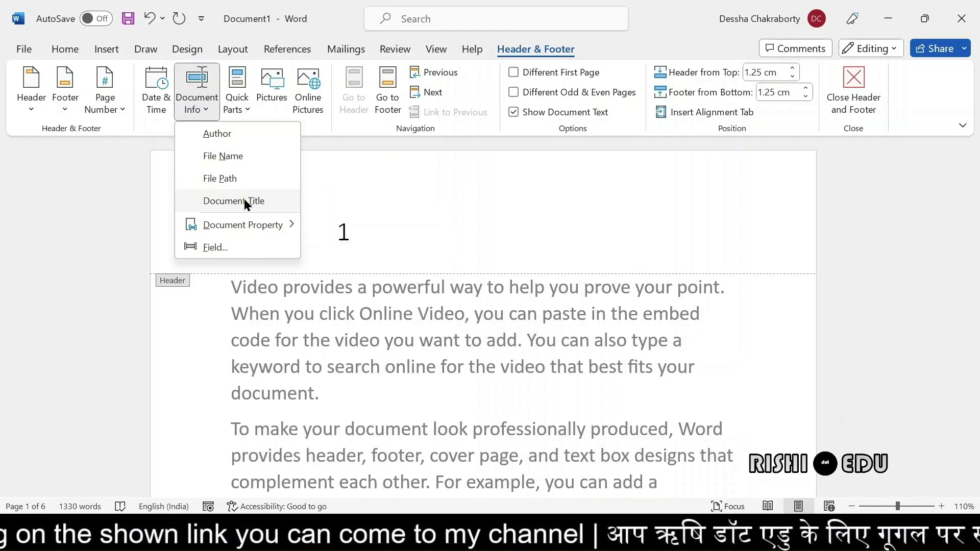
{"action": "left_click", "coordinate": [245, 201]}
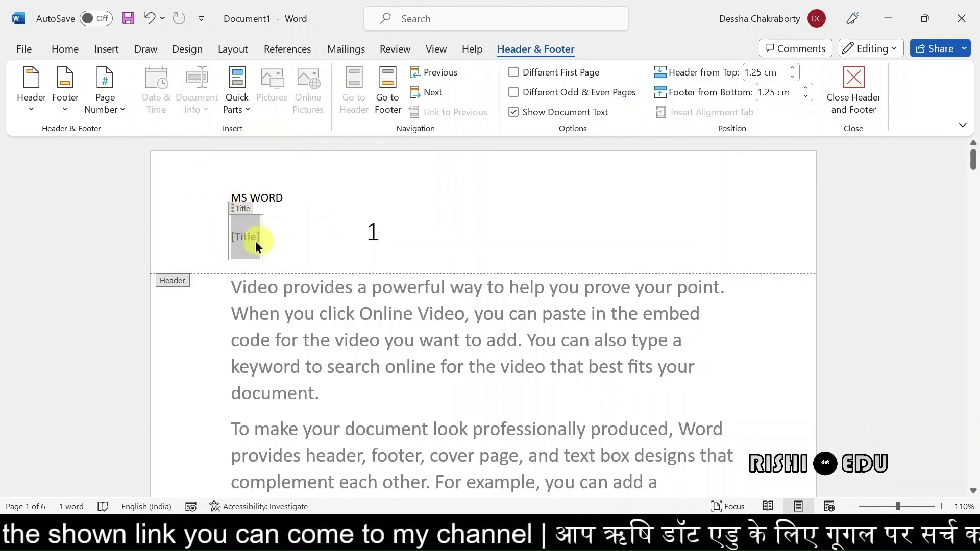
{"action": "key", "text": "ctrl+z"}
{"action": "key", "text": "ctrl+z"}
{"action": "key", "text": "ctrl+z"}
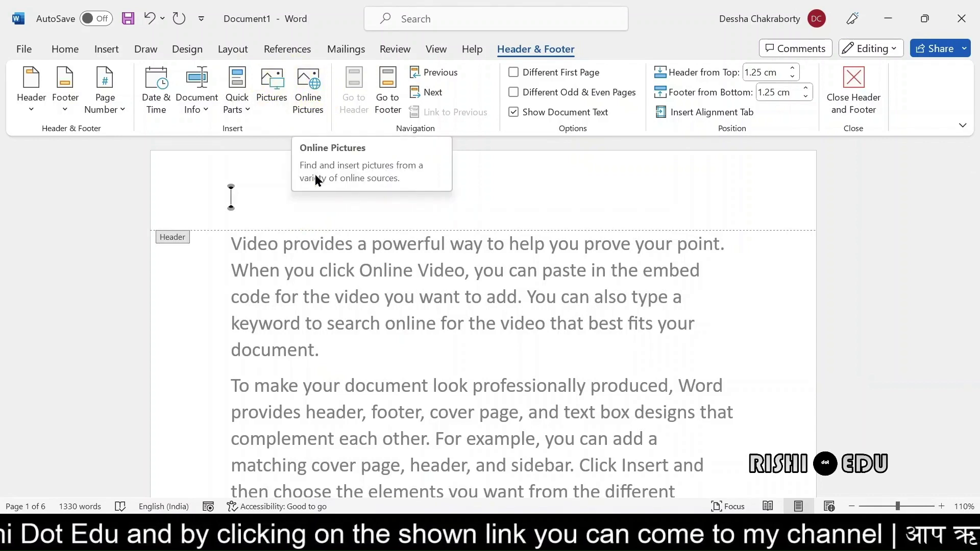
Insert the two-singer photo from the Downloads folder into the header at 8.96 × 15.92 cm.
{"action": "left_click", "coordinate": [285, 125]}
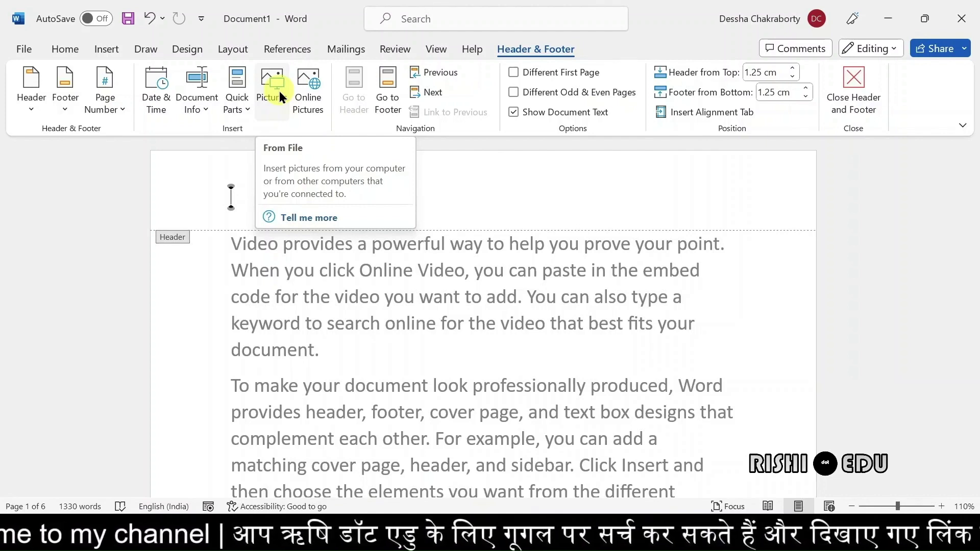
{"action": "left_click", "coordinate": [279, 96]}
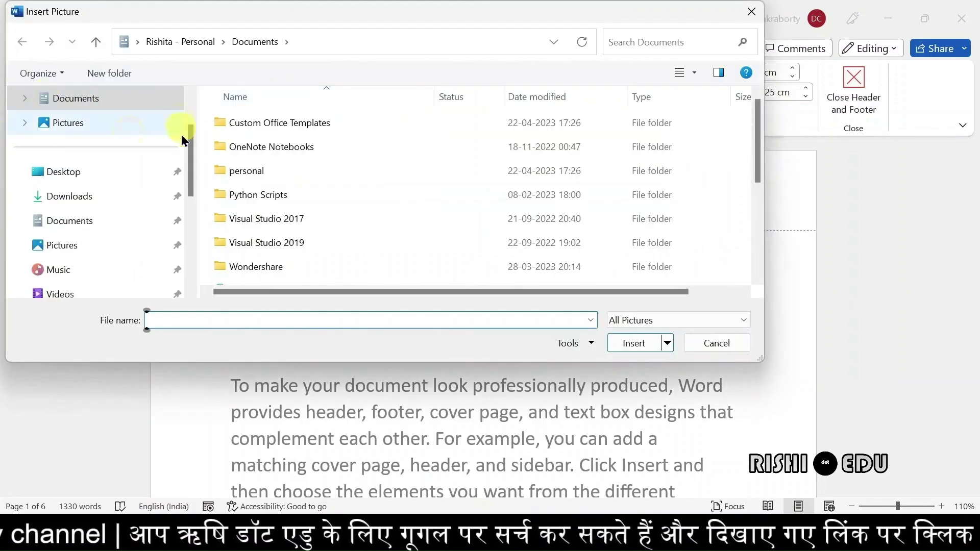
{"action": "left_click", "coordinate": [85, 196]}
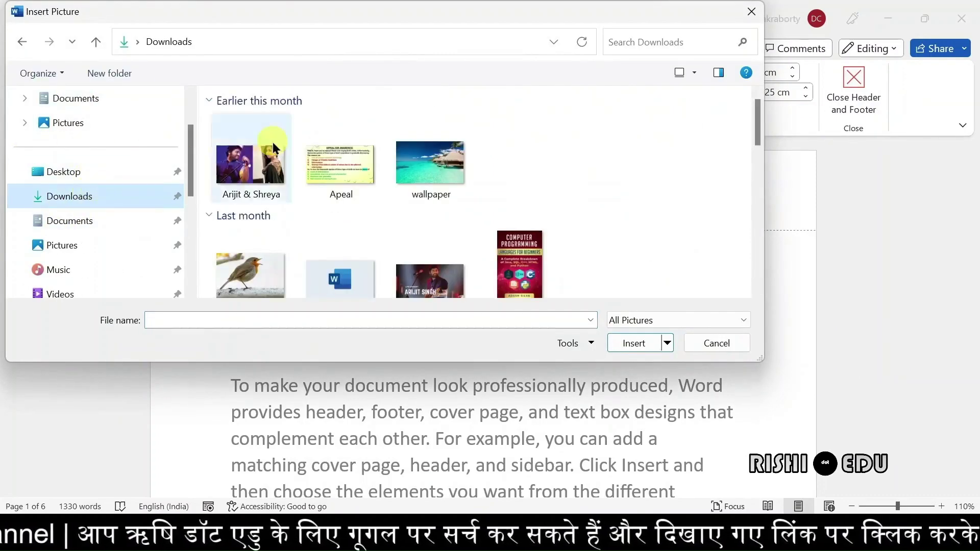
{"action": "left_click", "coordinate": [259, 169]}
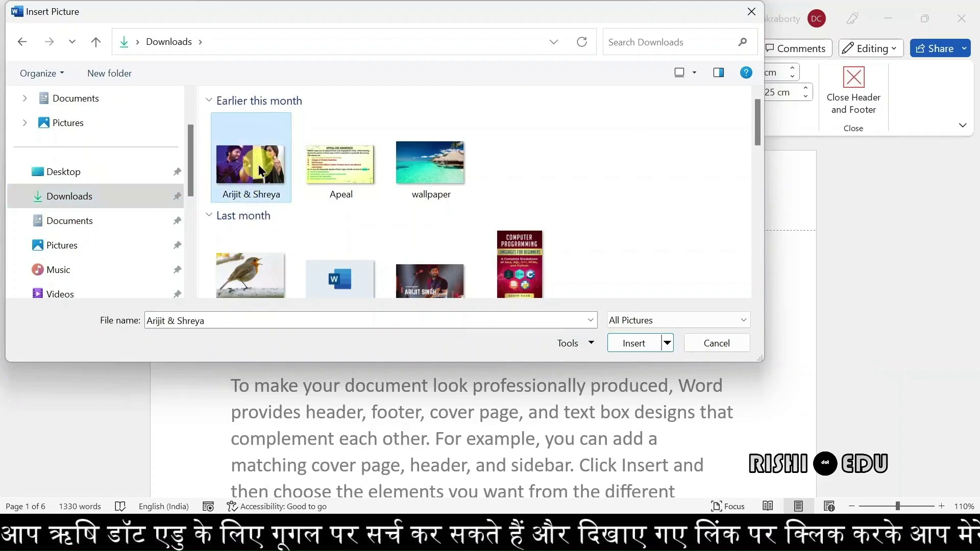
{"action": "left_click", "coordinate": [634, 343]}
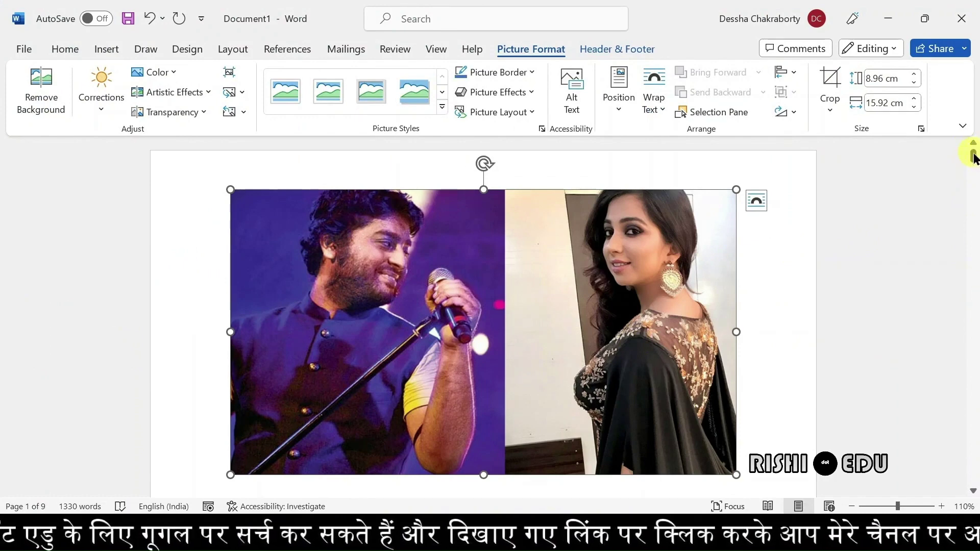
Shrink the header photo to a 1.22 × 2.39 cm thumbnail and close header editing.
{"action": "mouse_move", "coordinate": [970, 154]}
{"action": "left_mouse_down"}
{"action": "mouse_move", "coordinate": [976, 162]}
{"action": "mouse_move", "coordinate": [975, 154]}
{"action": "left_mouse_up"}
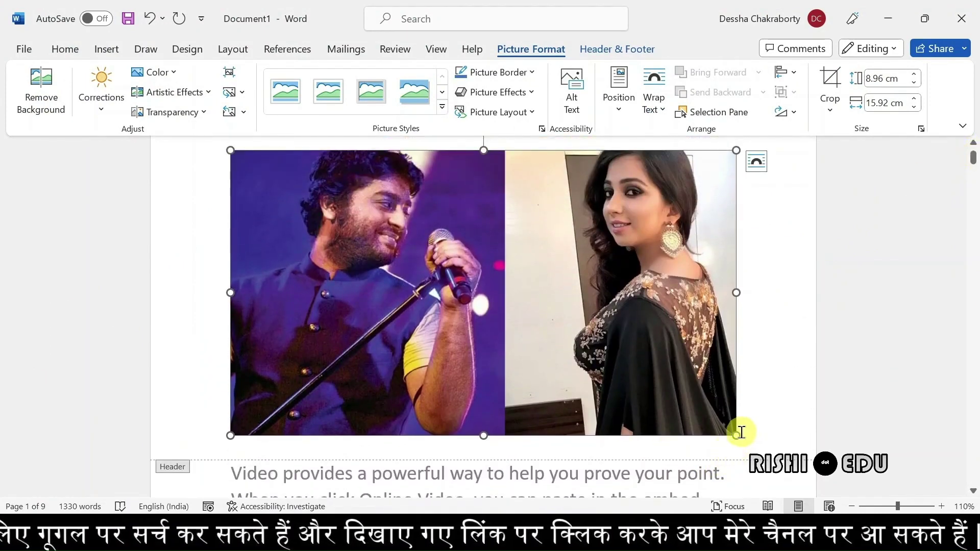
{"action": "left_click_drag", "start_coordinate": [734, 435], "coordinate": [443, 251]}
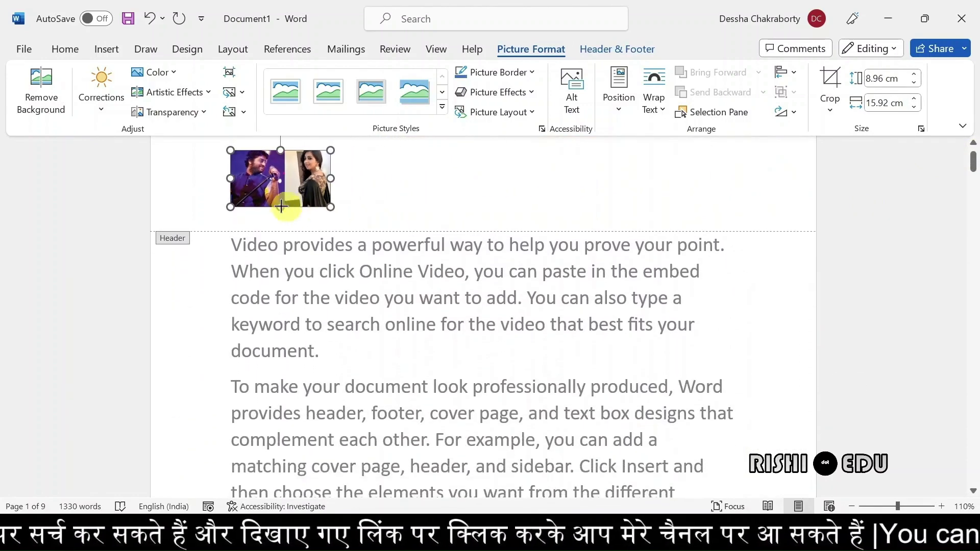
{"action": "mouse_move", "coordinate": [443, 252]}
{"action": "left_mouse_down"}
{"action": "mouse_move", "coordinate": [198, 213]}
{"action": "mouse_move", "coordinate": [349, 218]}
{"action": "left_mouse_up"}
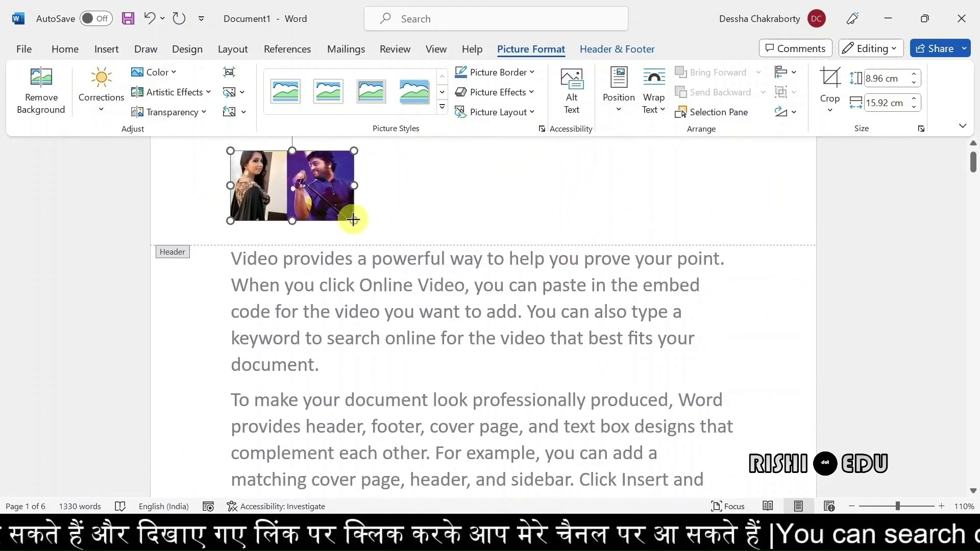
{"action": "mouse_move", "coordinate": [349, 219]}
{"action": "left_mouse_down"}
{"action": "mouse_move", "coordinate": [373, 232]}
{"action": "mouse_move", "coordinate": [154, 227]}
{"action": "left_mouse_up"}
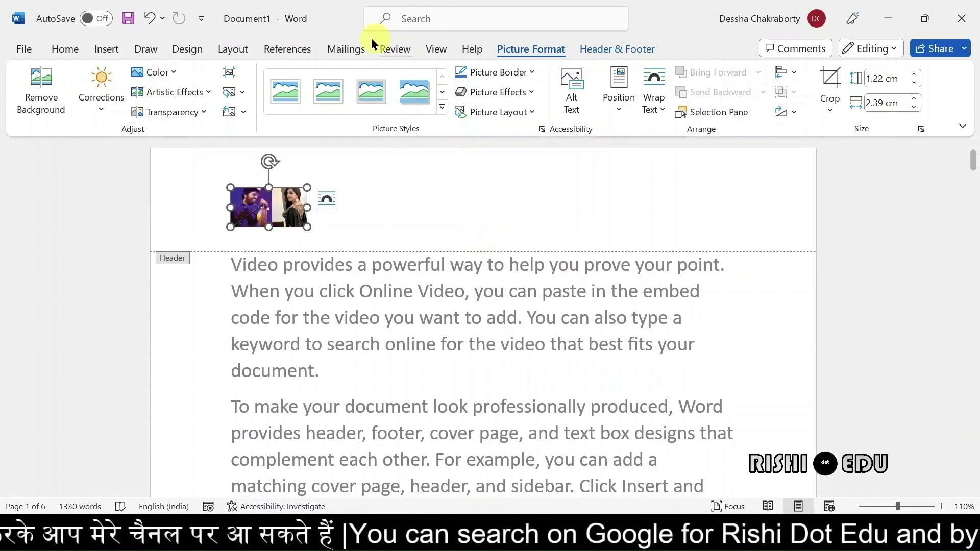
{"action": "left_click", "coordinate": [618, 49]}
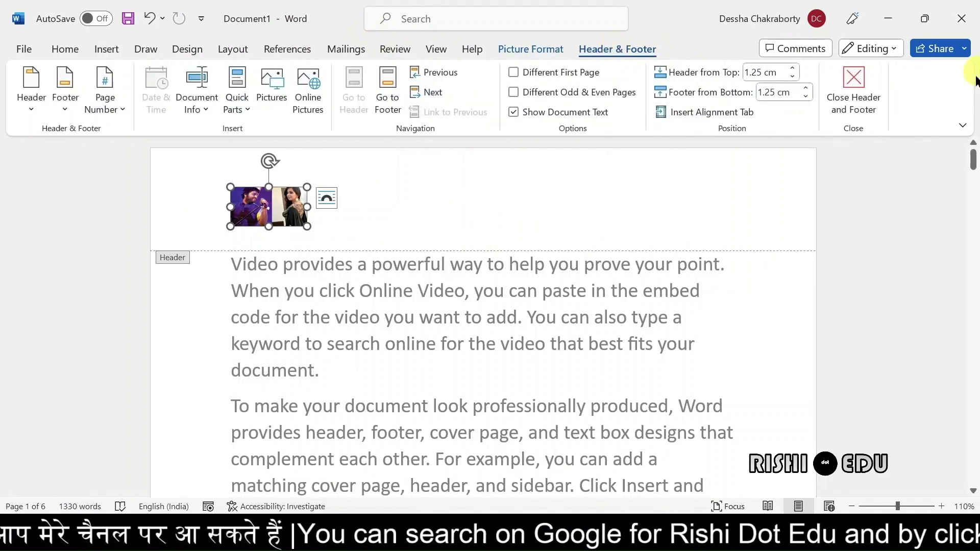
{"action": "left_click", "coordinate": [852, 89]}
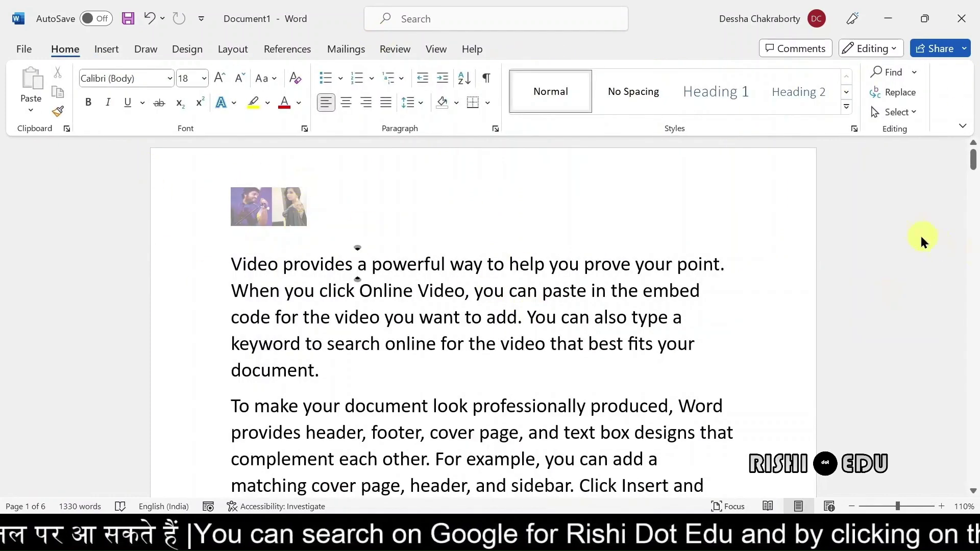
Open the header, visit the empty footer, then return to the header with the small photo.
{"action": "mouse_move", "coordinate": [972, 161]}
{"action": "left_mouse_down"}
{"action": "mouse_move", "coordinate": [972, 204]}
{"action": "mouse_move", "coordinate": [972, 164]}
{"action": "left_mouse_up"}
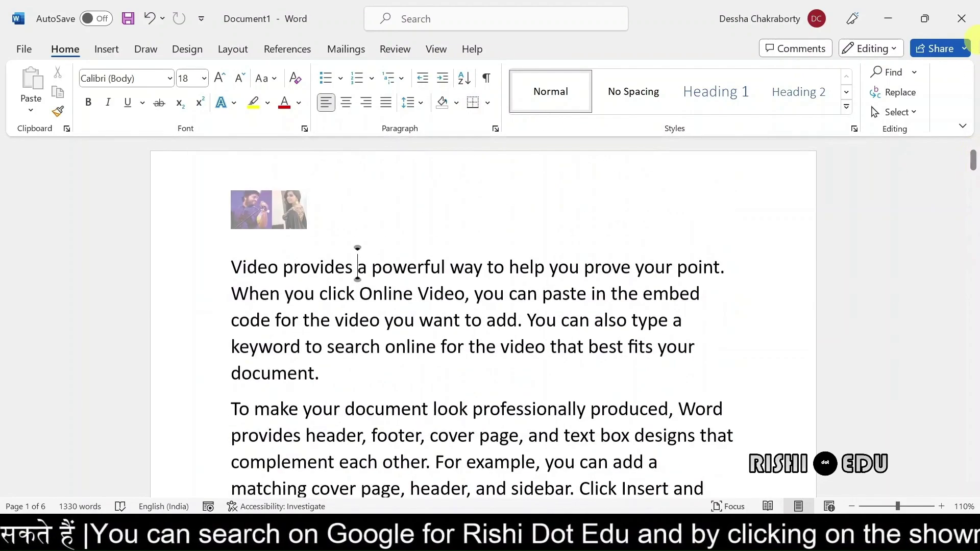
{"action": "double_click", "coordinate": [392, 198]}
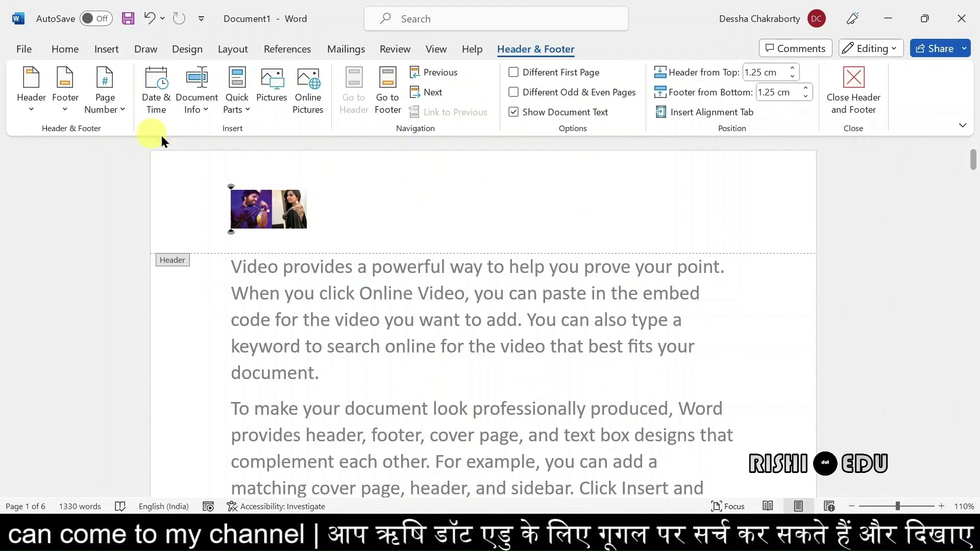
{"action": "left_click", "coordinate": [388, 86]}
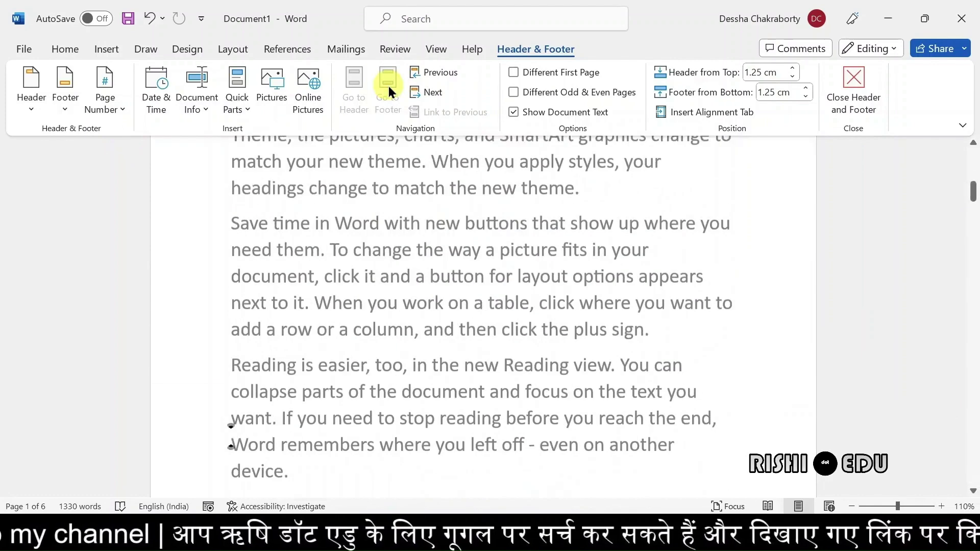
{"action": "left_click", "coordinate": [279, 437]}
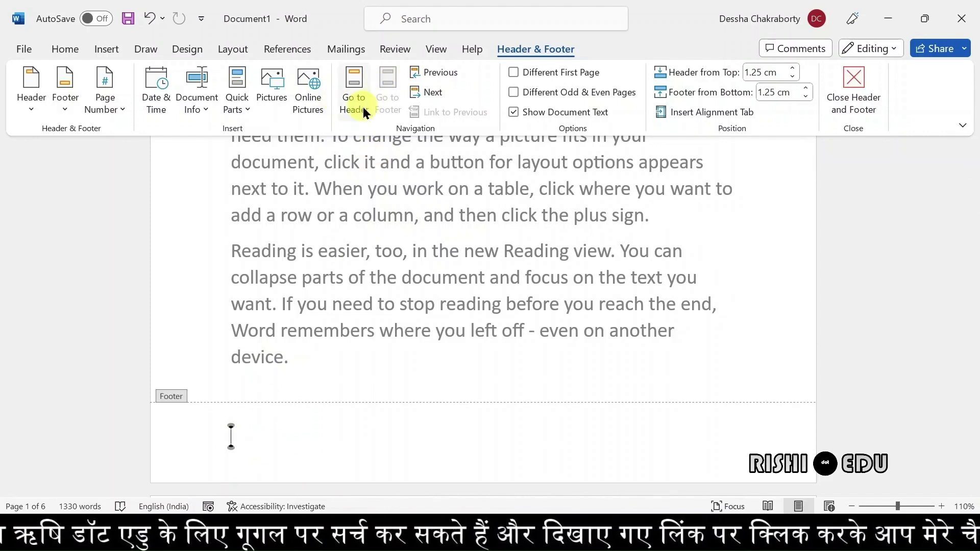
{"action": "left_click", "coordinate": [350, 82]}
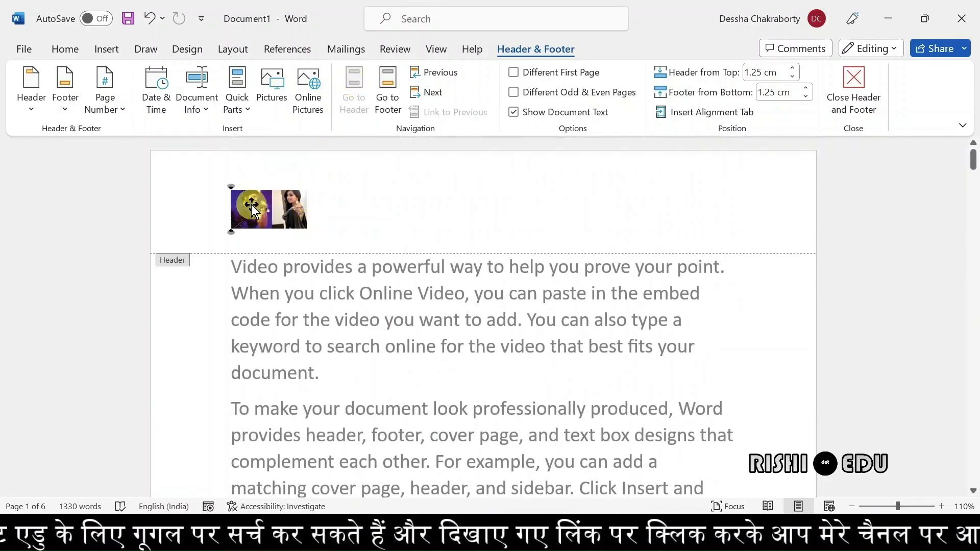
Select the photo in the header and delete it.
{"action": "left_click", "coordinate": [254, 206]}
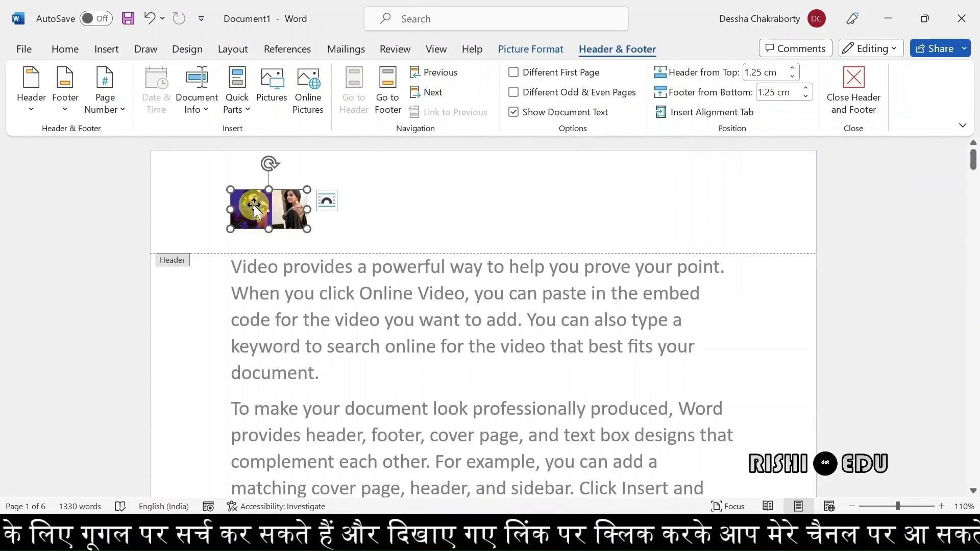
{"action": "key", "text": "Delete"}
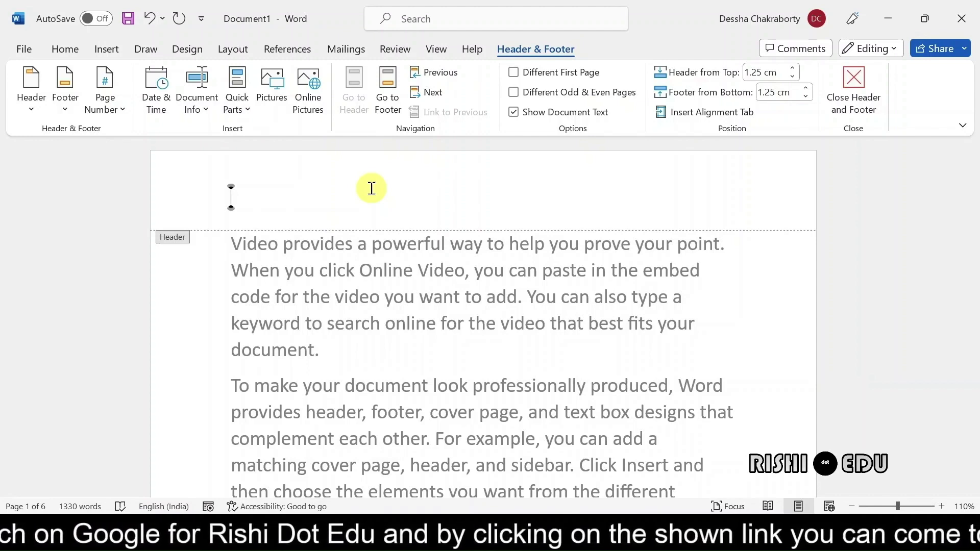
Enable Different First Page and, with Caps Lock on, start the first-page header for MS WORD.
{"action": "left_click", "coordinate": [514, 73]}
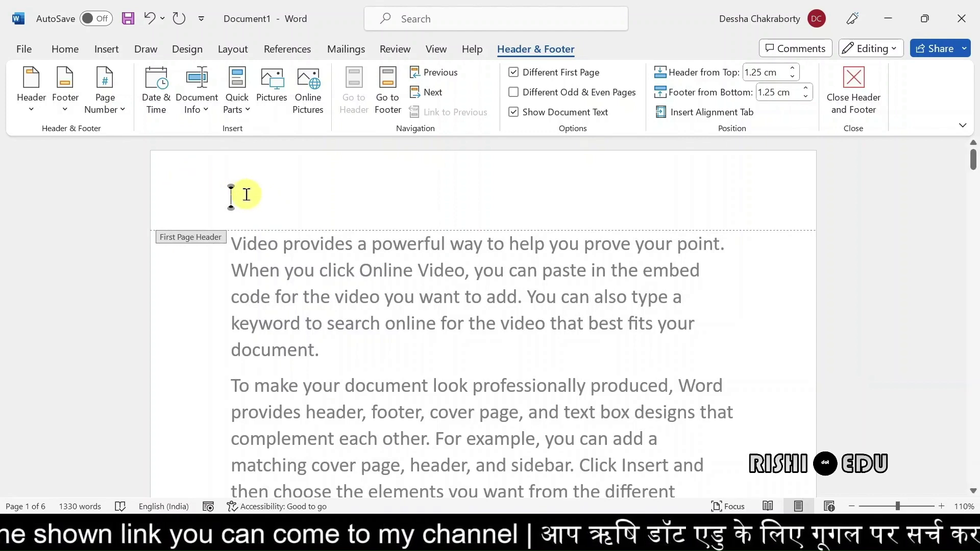
{"action": "key", "text": "Caps_Lock"}
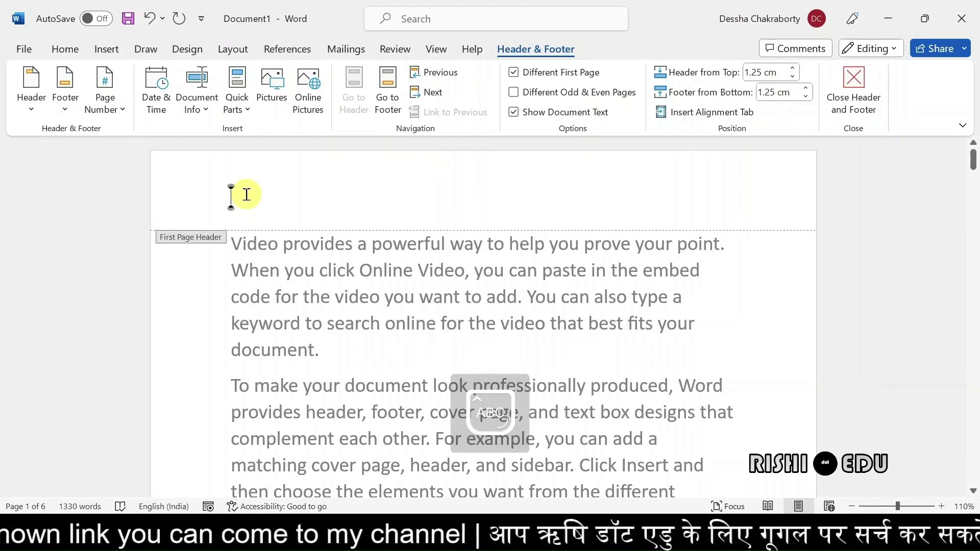
{"action": "left_click", "coordinate": [436, 72]}
{"action": "type", "text": "MS WORD"}
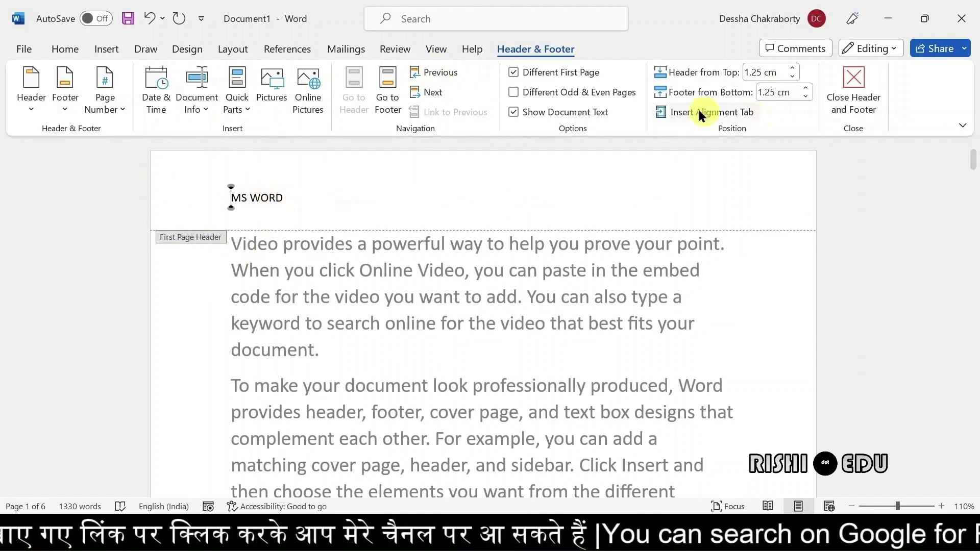
Close header editing and scroll to page 2 to confirm it keeps the Tutorial header.
{"action": "left_click", "coordinate": [858, 103]}
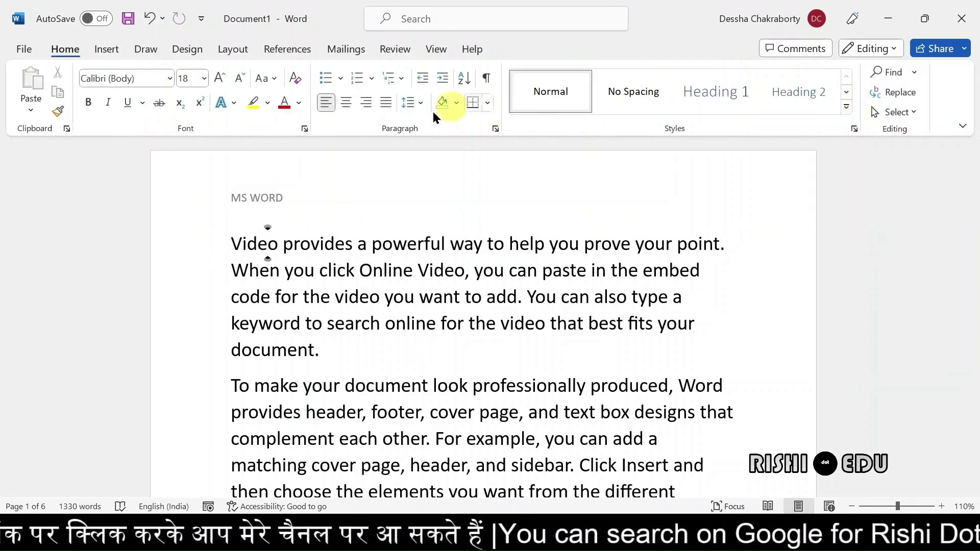
{"action": "mouse_move", "coordinate": [972, 158]}
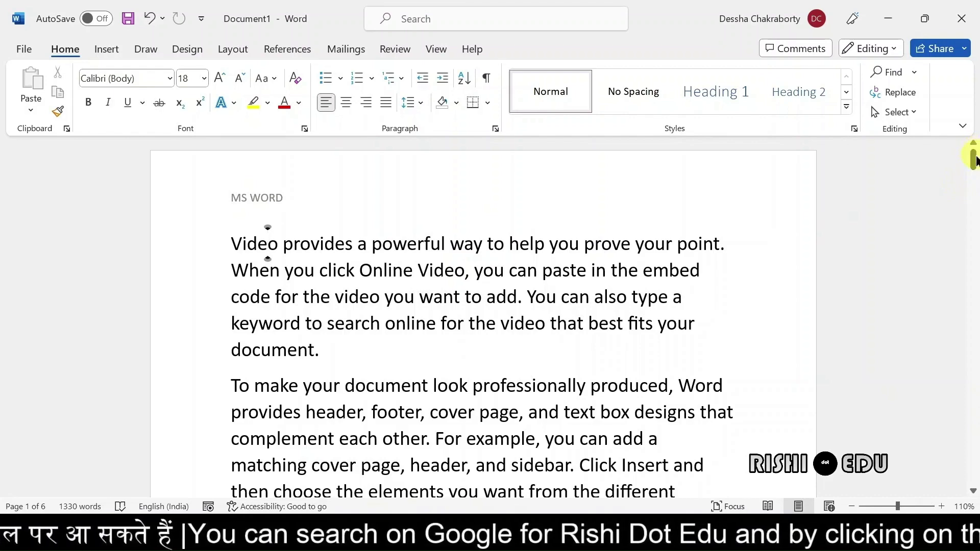
{"action": "left_click_drag", "start_coordinate": [973, 158], "coordinate": [973, 200]}
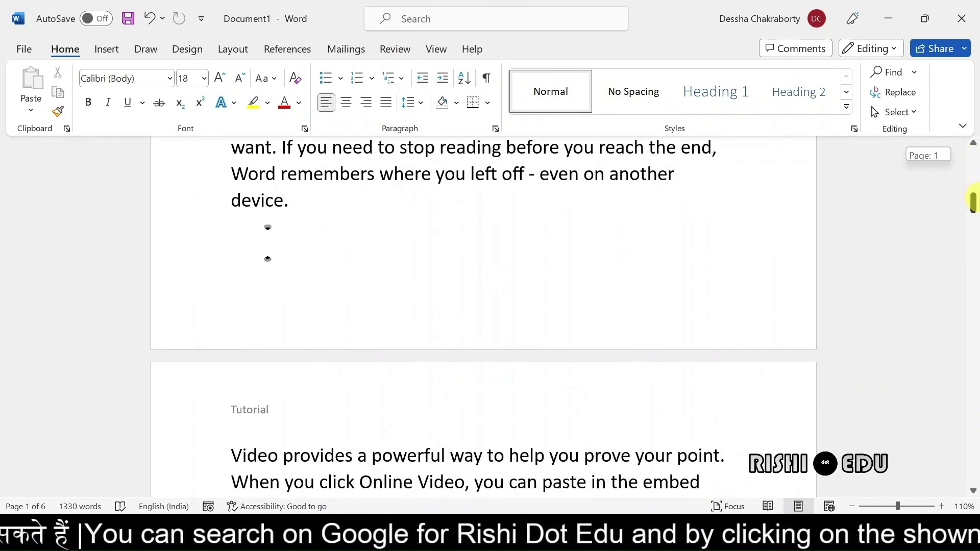
{"action": "left_click_drag", "start_coordinate": [973, 202], "coordinate": [973, 214]}
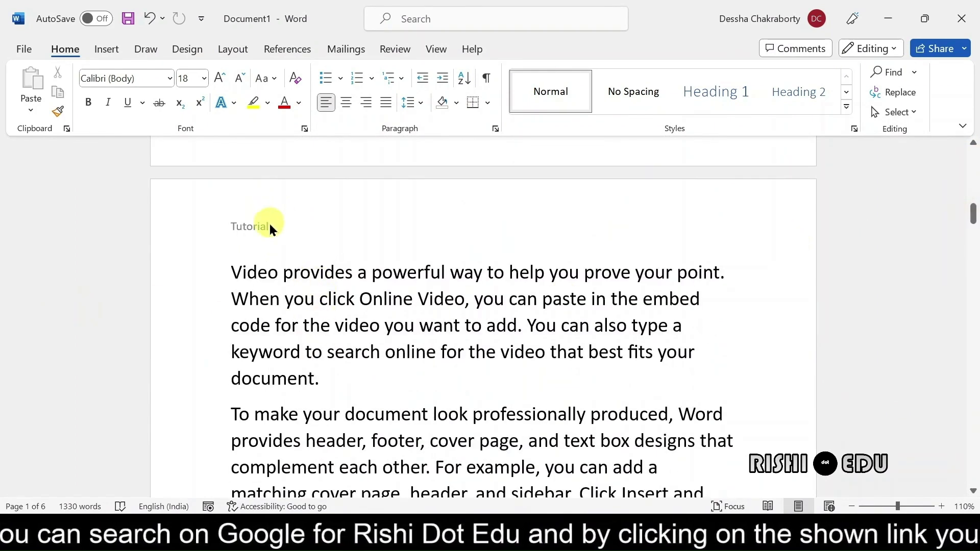
{"action": "mouse_move", "coordinate": [269, 225]}
{"action": "left_mouse_down"}
{"action": "mouse_move", "coordinate": [805, 213]}
{"action": "mouse_move", "coordinate": [729, 272]}
{"action": "left_mouse_up"}
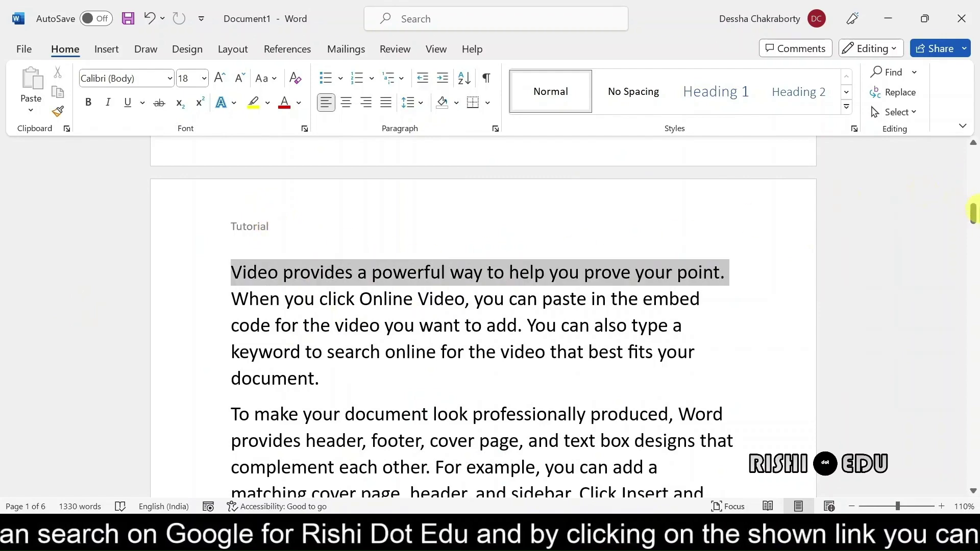
{"action": "left_click", "coordinate": [866, 283]}
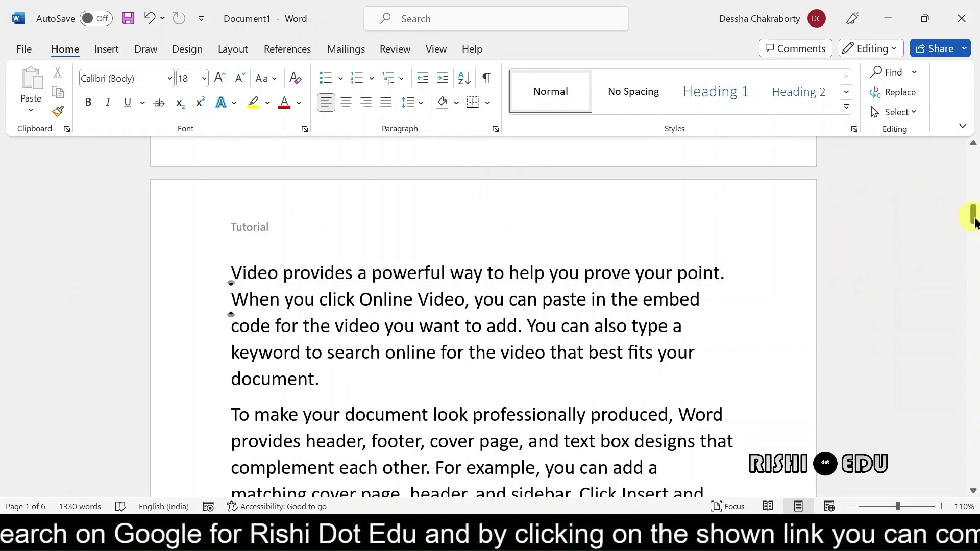
{"action": "left_click_drag", "start_coordinate": [973, 220], "coordinate": [974, 234]}
{"action": "left_click_drag", "start_coordinate": [973, 250], "coordinate": [973, 272]}
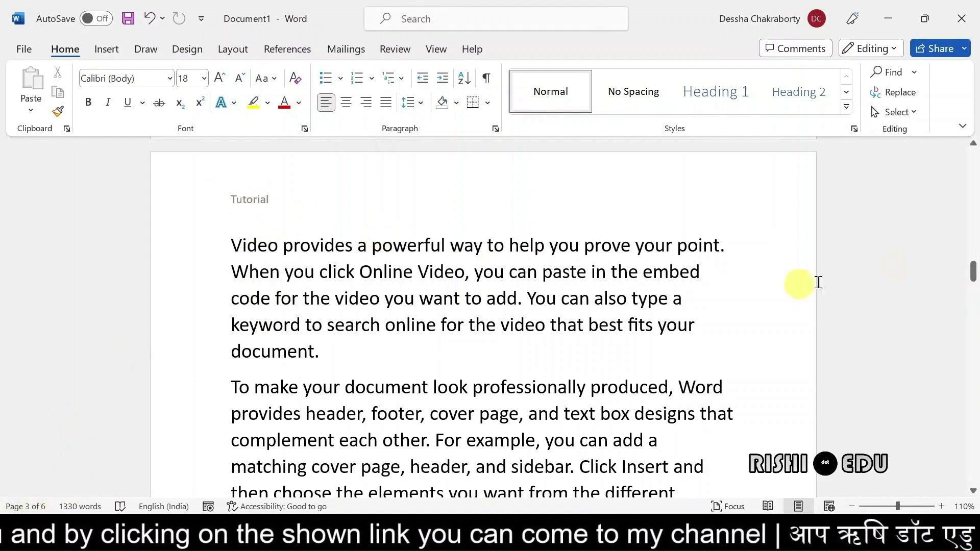
{"action": "left_click_drag", "start_coordinate": [972, 278], "coordinate": [972, 162]}
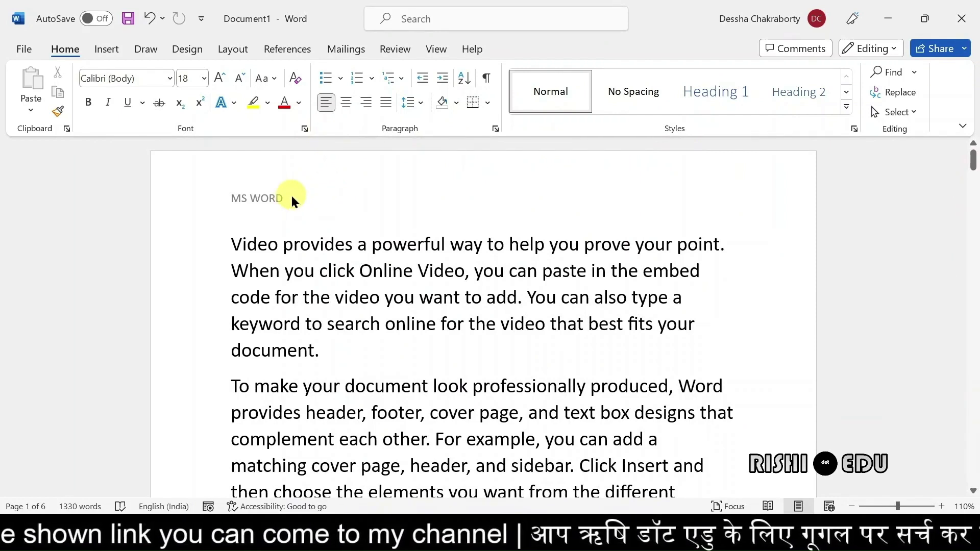
Switch to the Insert tab and double-click the page-1 header area to edit it.
{"action": "left_click", "coordinate": [106, 49]}
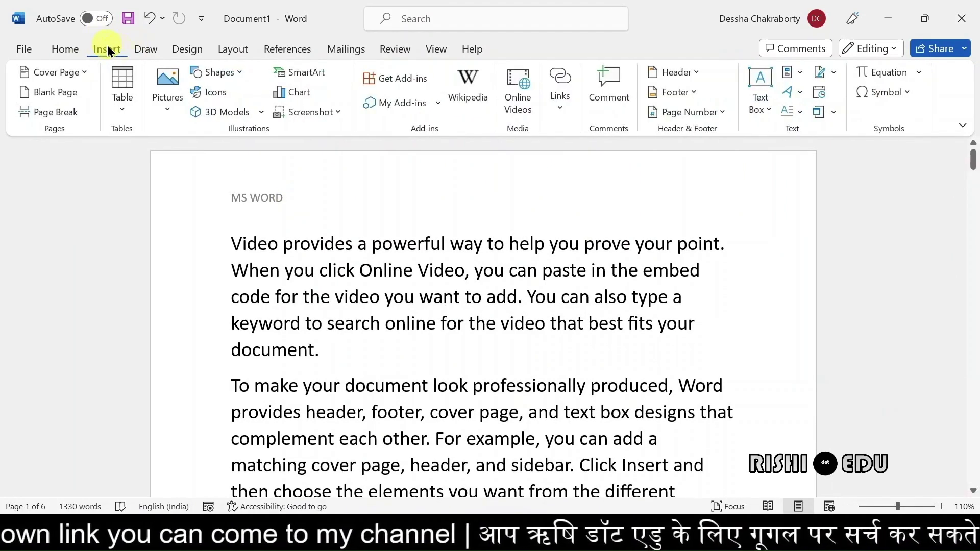
{"action": "double_click", "coordinate": [296, 196]}
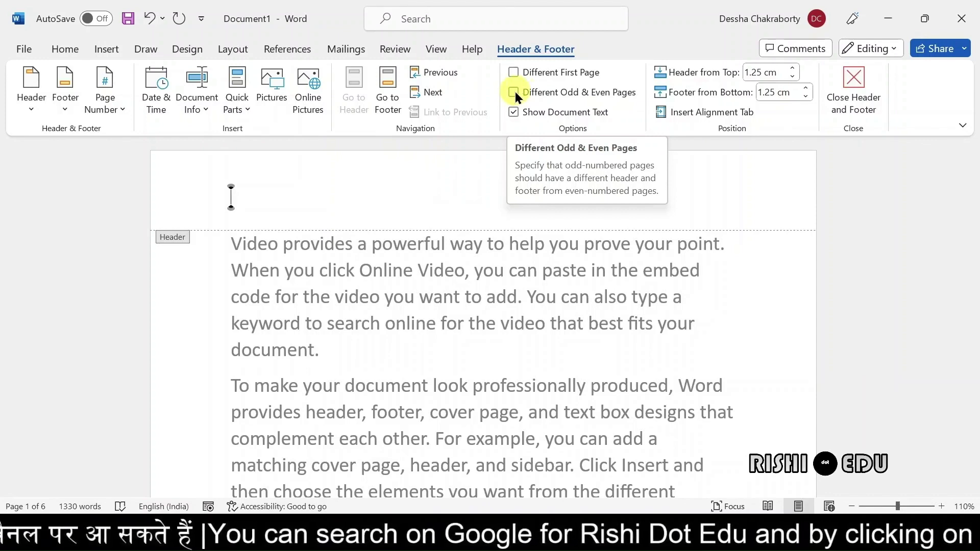
Turn on Different Odd & Even Pages and type MS ODD in the odd-page header.
{"action": "left_click", "coordinate": [513, 92]}
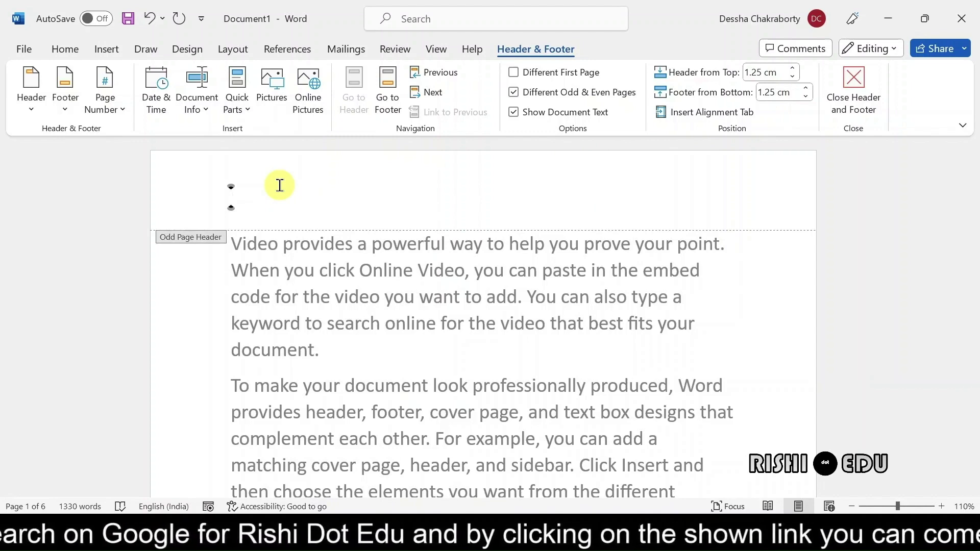
{"action": "key", "text": "Caps_Lock"}
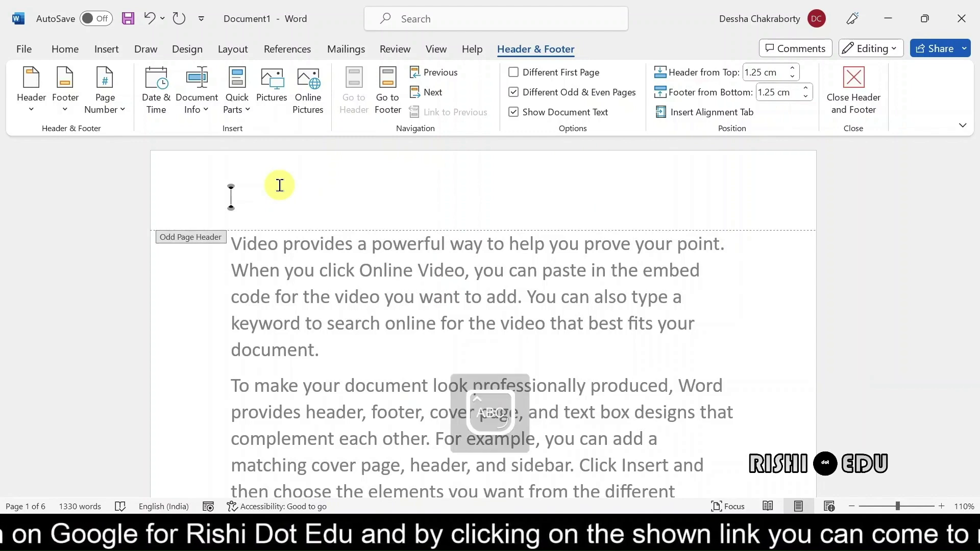
{"action": "type", "text": "MS"}
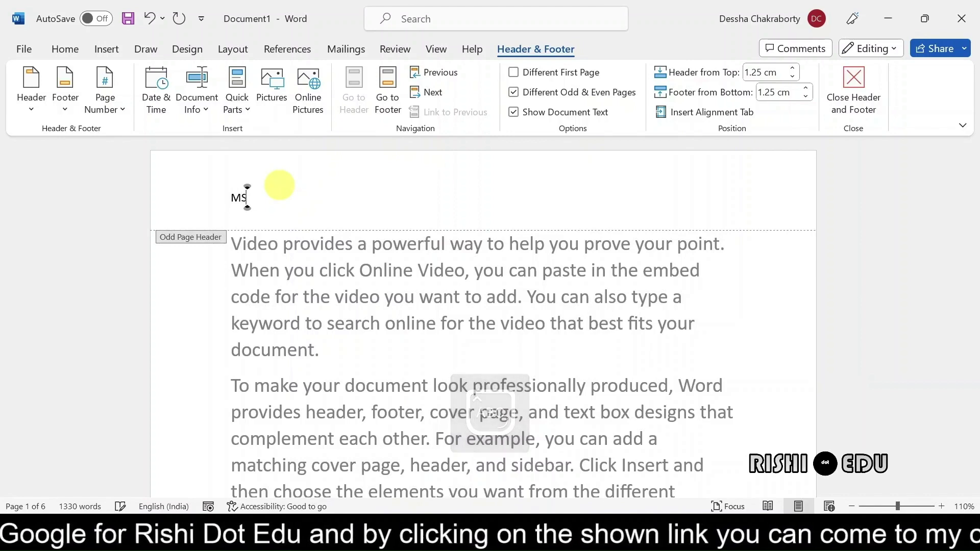
{"action": "type", "text": " O"}
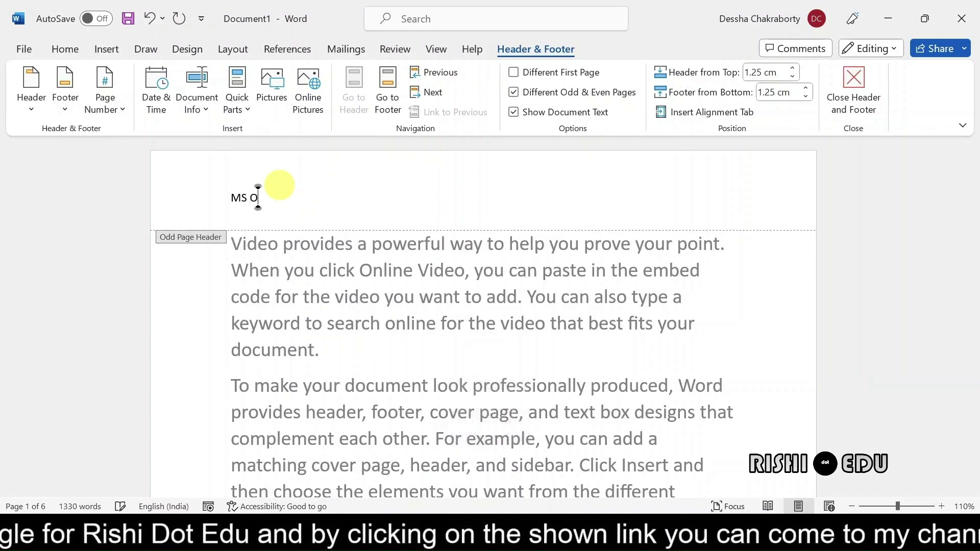
{"action": "type", "text": "DD"}
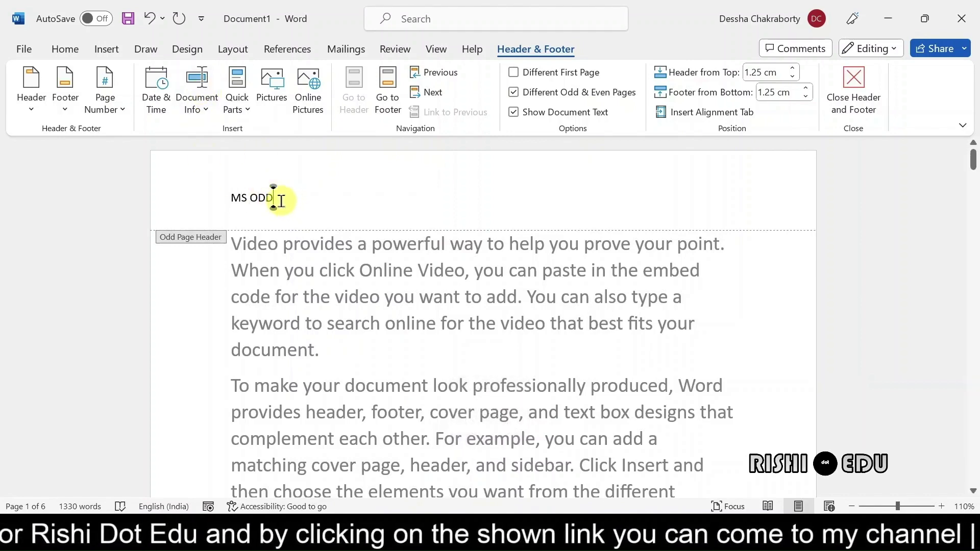
Enlarge the MS ODD header text to 14 pt and move to the Even Page Header.
{"action": "left_click_drag", "start_coordinate": [273, 197], "coordinate": [158, 198]}
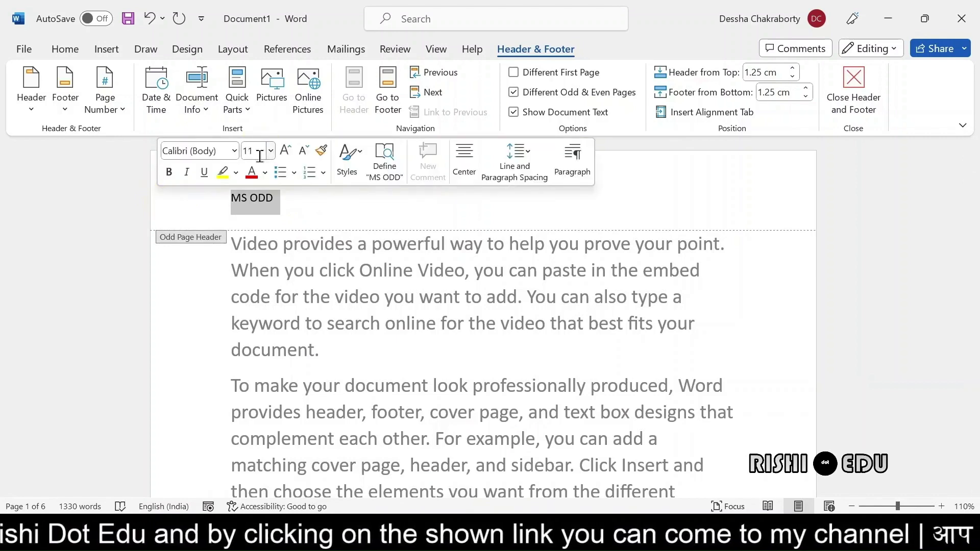
{"action": "left_click", "coordinate": [284, 151]}
{"action": "left_click", "coordinate": [284, 151]}
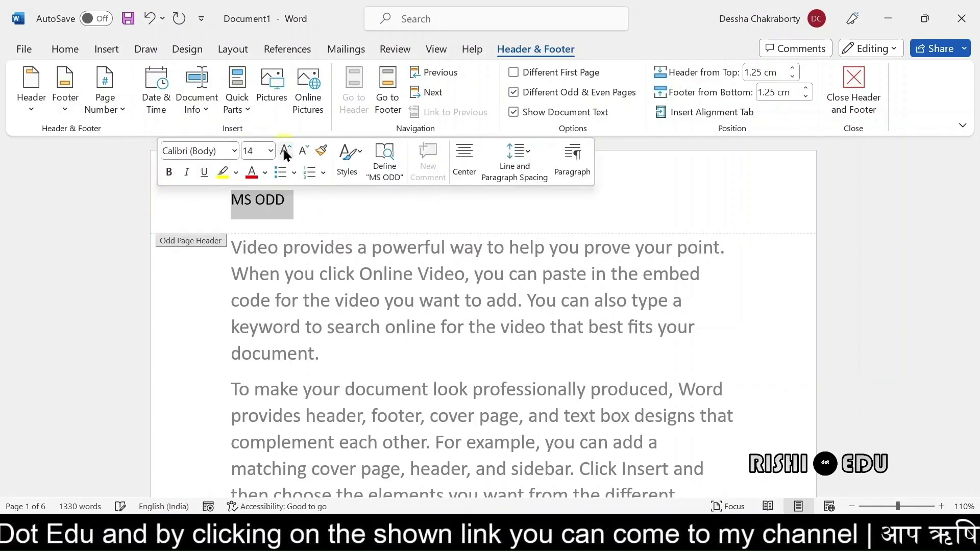
{"action": "left_click", "coordinate": [332, 203]}
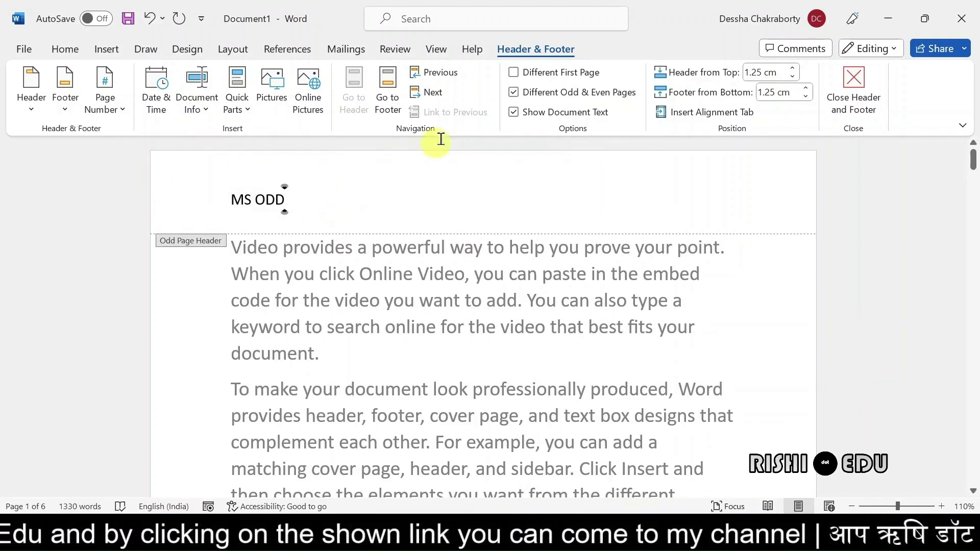
{"action": "left_click", "coordinate": [435, 93]}
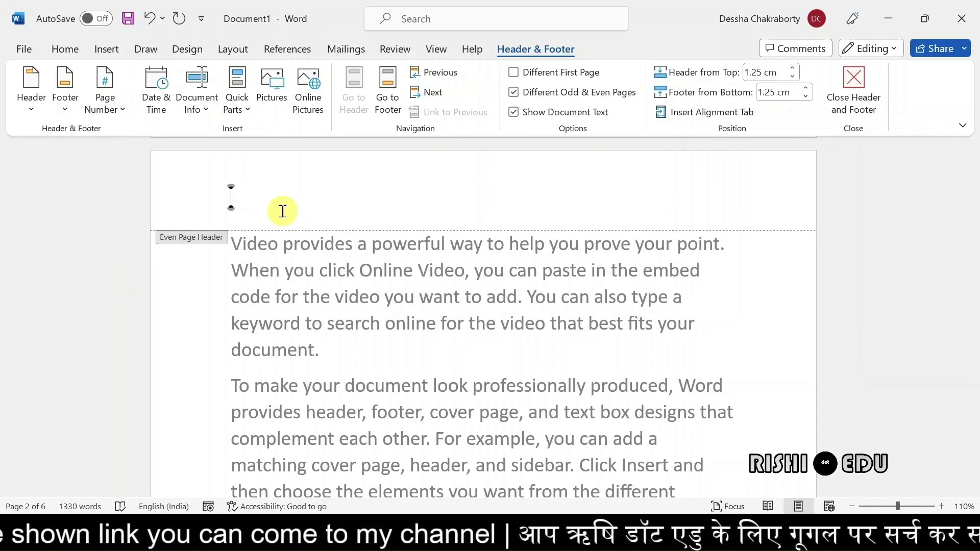
Type MS EVEN in page 2's even-page header.
{"action": "type", "text": "MS "}
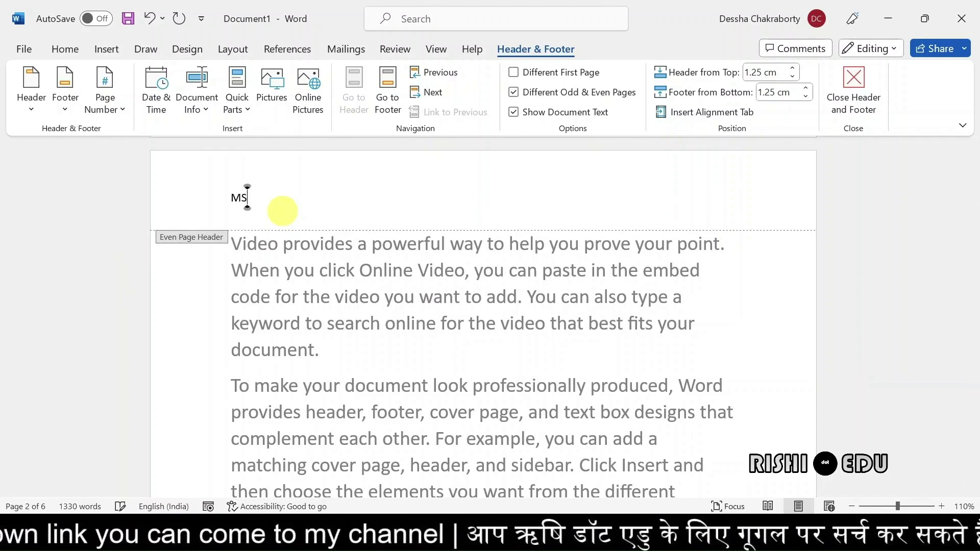
{"action": "type", "text": "E"}
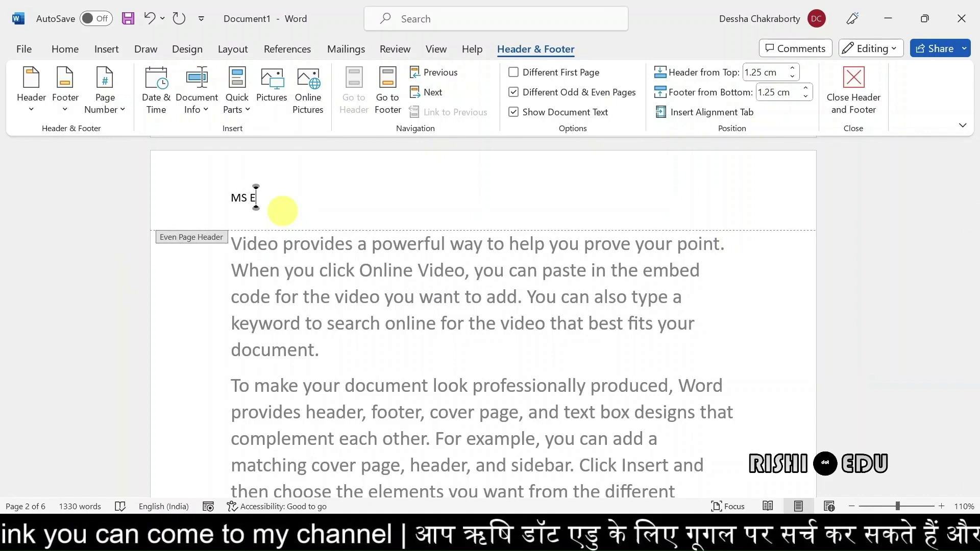
{"action": "type", "text": "VEN"}
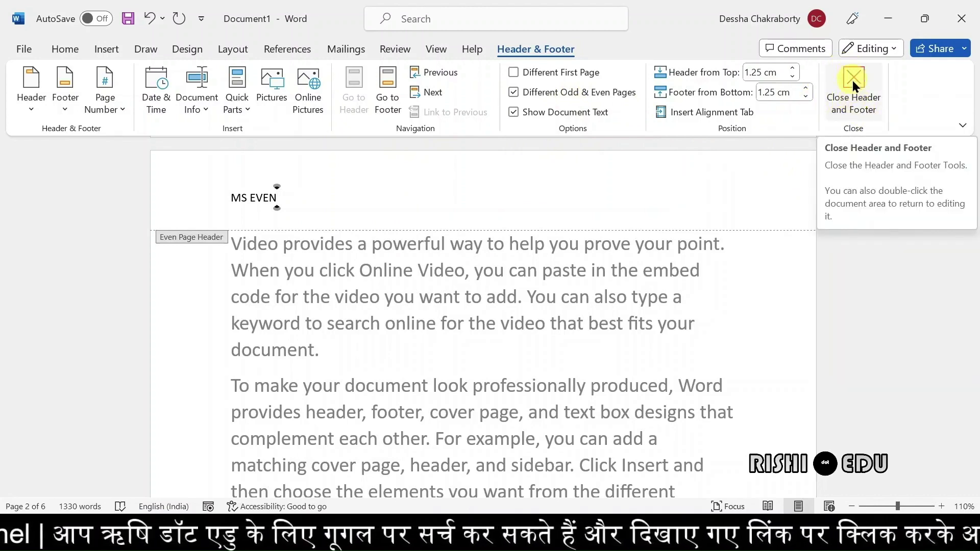
Close header editing and scroll through the pages comparing the MS ODD and MS EVEN headers.
{"action": "left_click", "coordinate": [853, 106]}
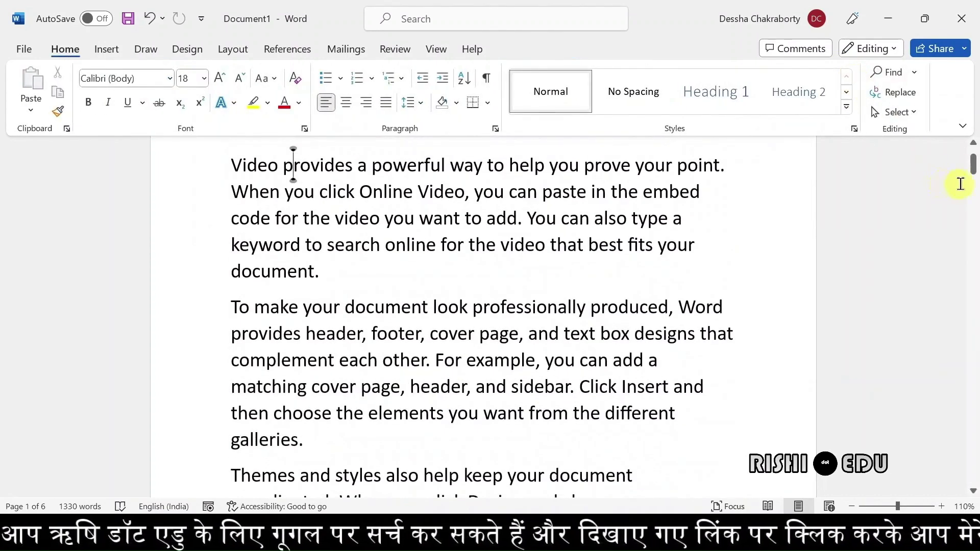
{"action": "left_click", "coordinate": [974, 170]}
{"action": "left_click_drag", "start_coordinate": [975, 169], "coordinate": [974, 154]}
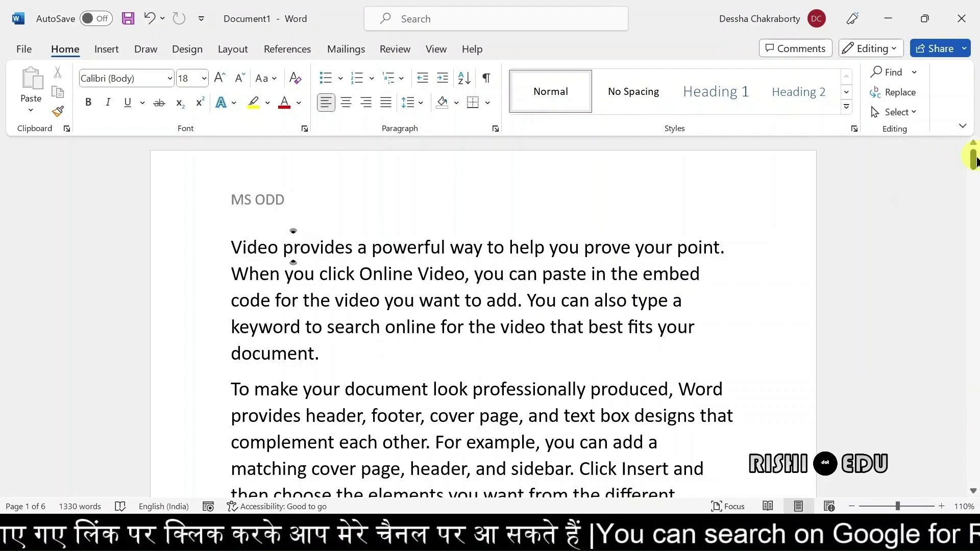
{"action": "left_click", "coordinate": [975, 161]}
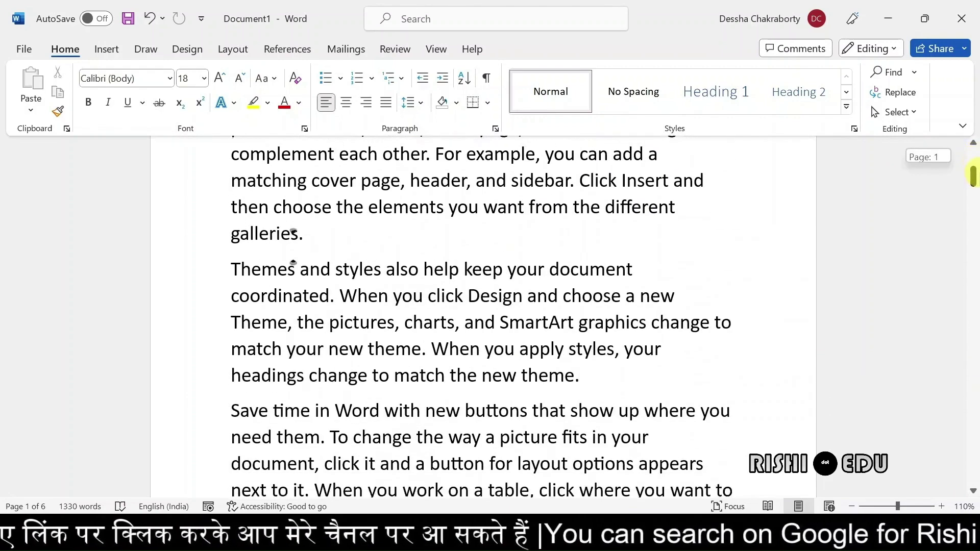
{"action": "left_click_drag", "start_coordinate": [975, 160], "coordinate": [973, 212]}
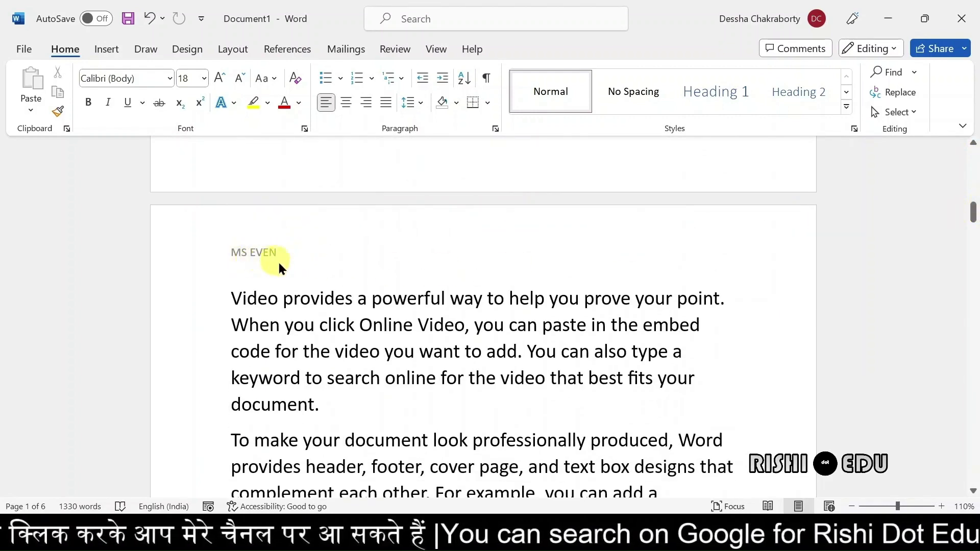
{"action": "left_click_drag", "start_coordinate": [973, 210], "coordinate": [972, 266]}
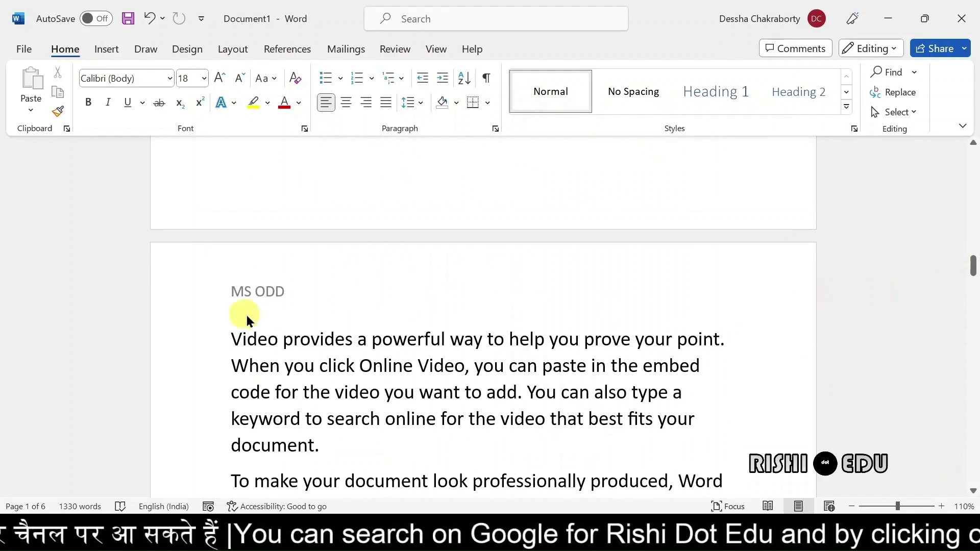
Double-click page 1's MS ODD header to edit it again.
{"action": "double_click", "coordinate": [315, 301]}
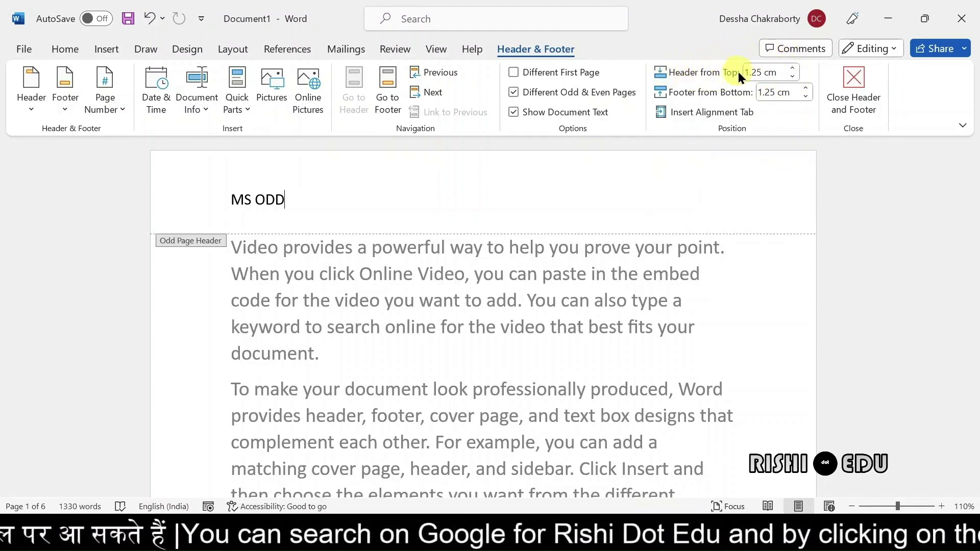
Use the Header from Top spin arrows until the odd-page header sits 1.1 cm from the top.
{"action": "left_click", "coordinate": [793, 68]}
{"action": "left_click", "coordinate": [792, 69]}
{"action": "left_click", "coordinate": [792, 69]}
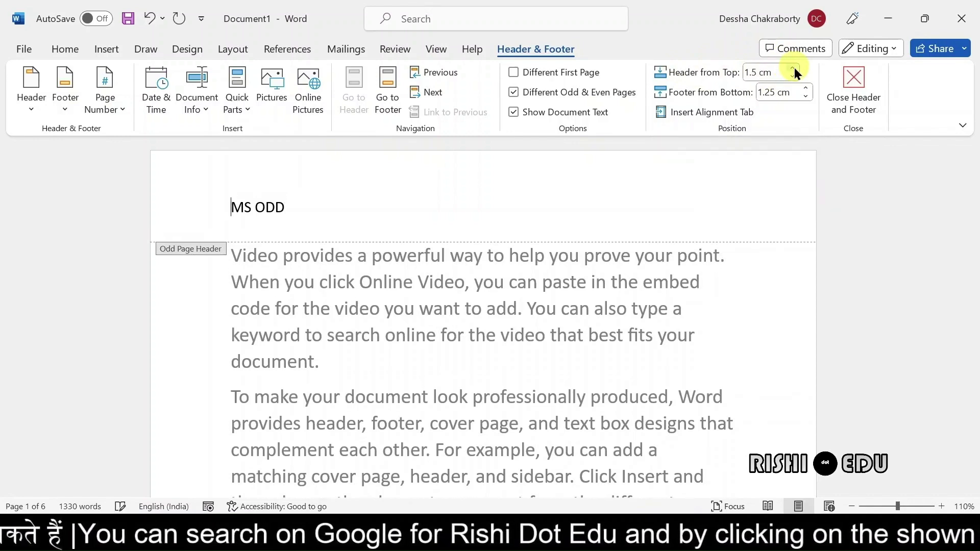
{"action": "left_click", "coordinate": [792, 69]}
{"action": "left_click", "coordinate": [794, 67]}
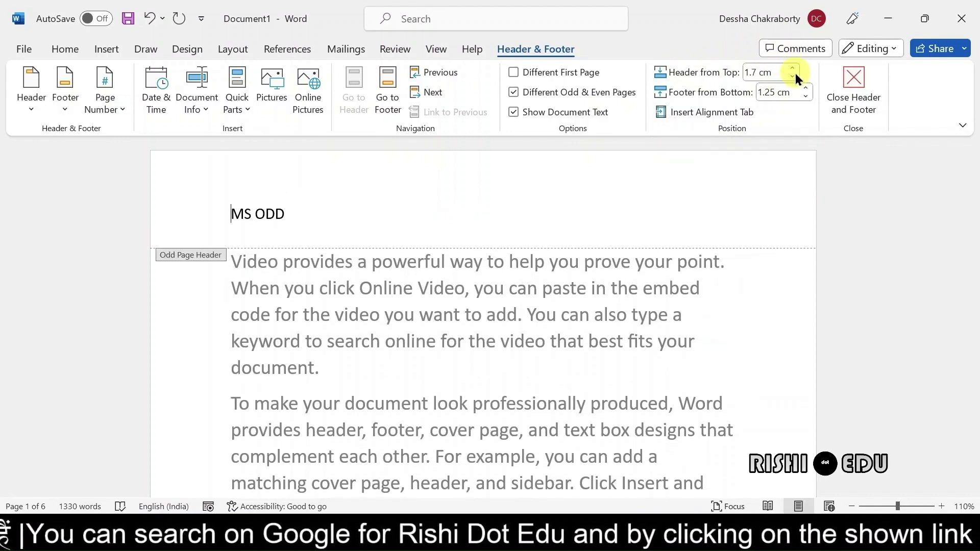
{"action": "double_click", "coordinate": [795, 73]}
{"action": "left_click", "coordinate": [795, 73]}
{"action": "left_click", "coordinate": [795, 72]}
{"action": "left_click", "coordinate": [795, 73]}
{"action": "left_click", "coordinate": [795, 72]}
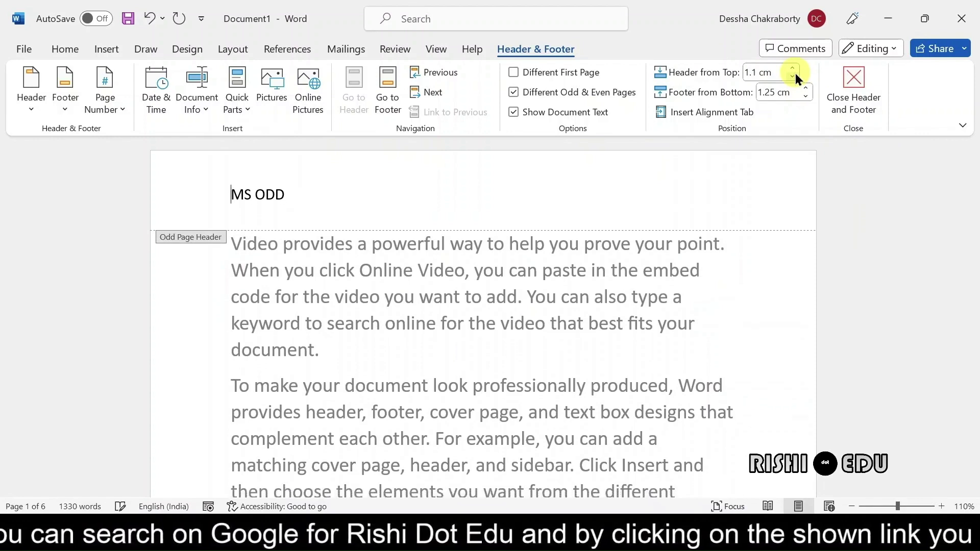
{"action": "left_click", "coordinate": [795, 72]}
{"action": "left_click", "coordinate": [795, 73]}
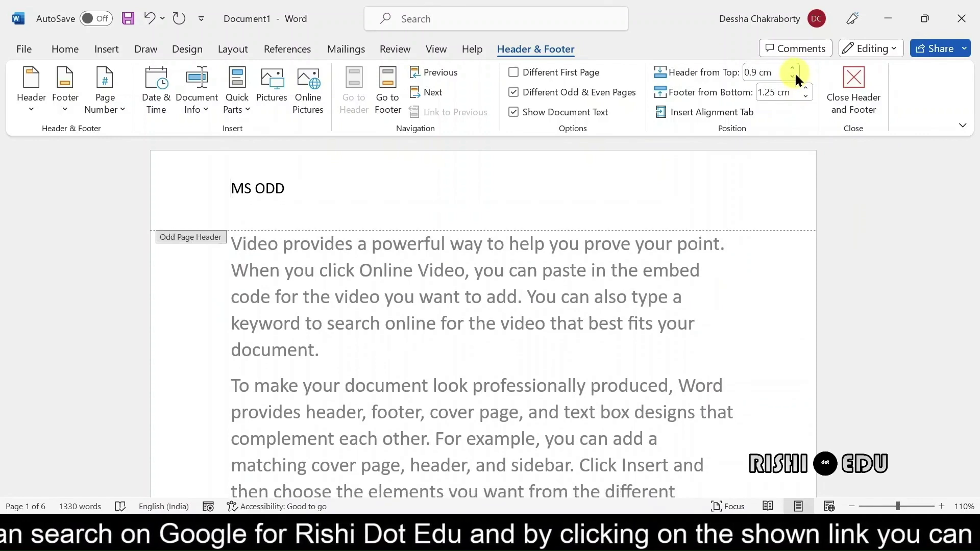
{"action": "left_click", "coordinate": [794, 76]}
{"action": "left_click", "coordinate": [794, 75]}
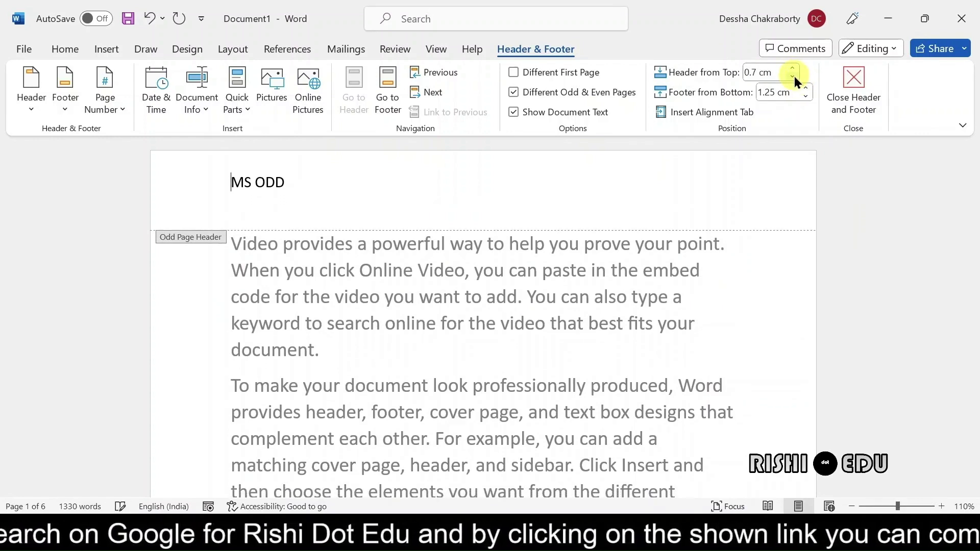
{"action": "left_click", "coordinate": [793, 68]}
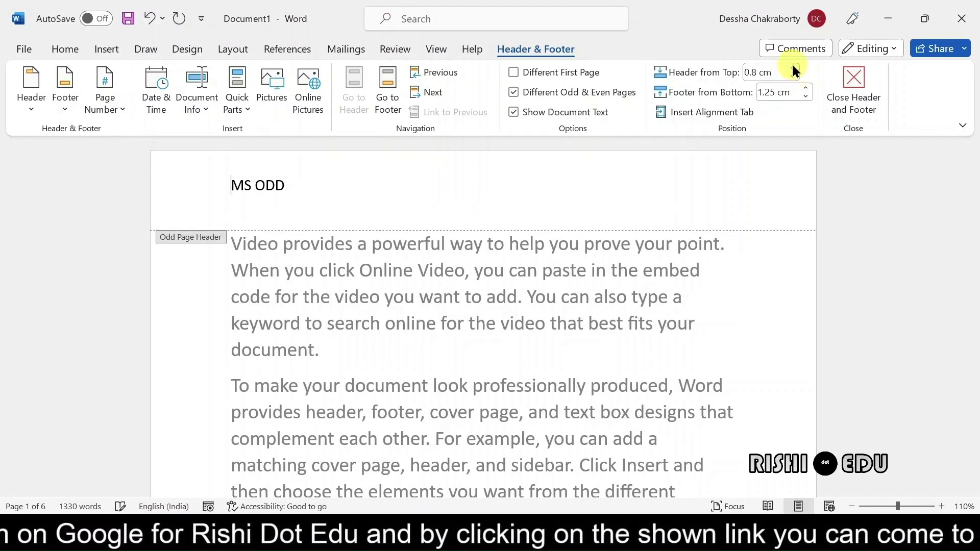
{"action": "left_click", "coordinate": [793, 67]}
{"action": "left_click", "coordinate": [793, 68]}
{"action": "left_click", "coordinate": [792, 65]}
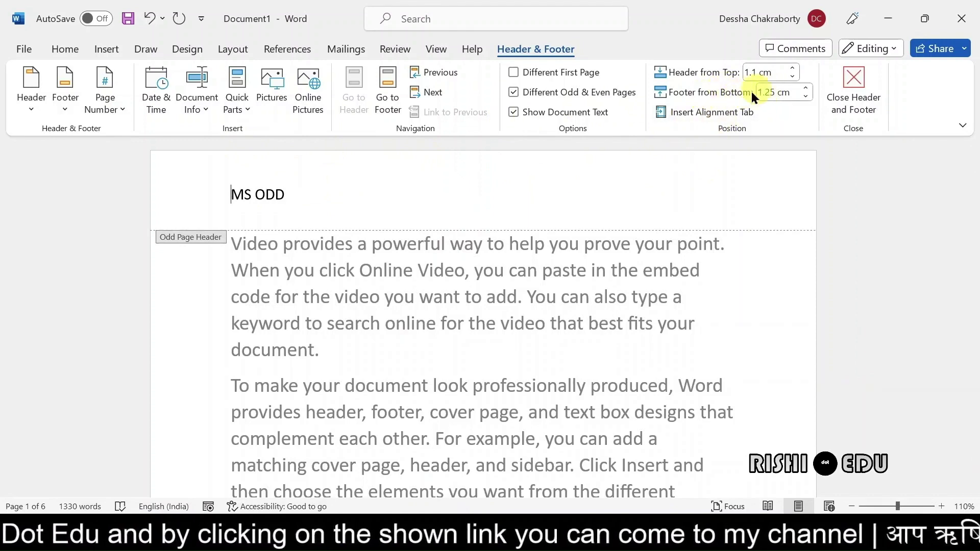
Set Footer from Bottom to 1.3 cm and delete 'ABCD' from the odd-page footer.
{"action": "double_click", "coordinate": [766, 92]}
{"action": "type", "text": "1.3"}
{"action": "key", "text": "Return"}
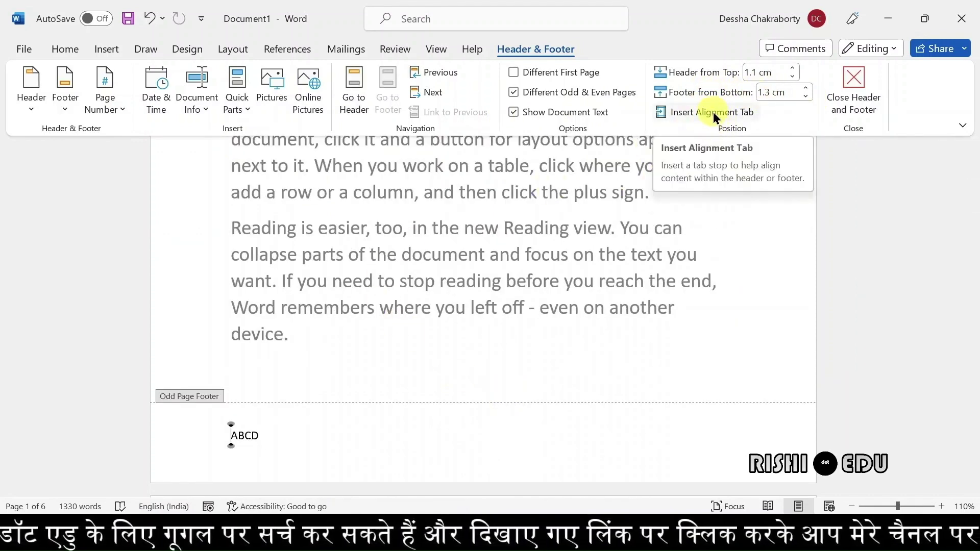
{"action": "left_click", "coordinate": [265, 439]}
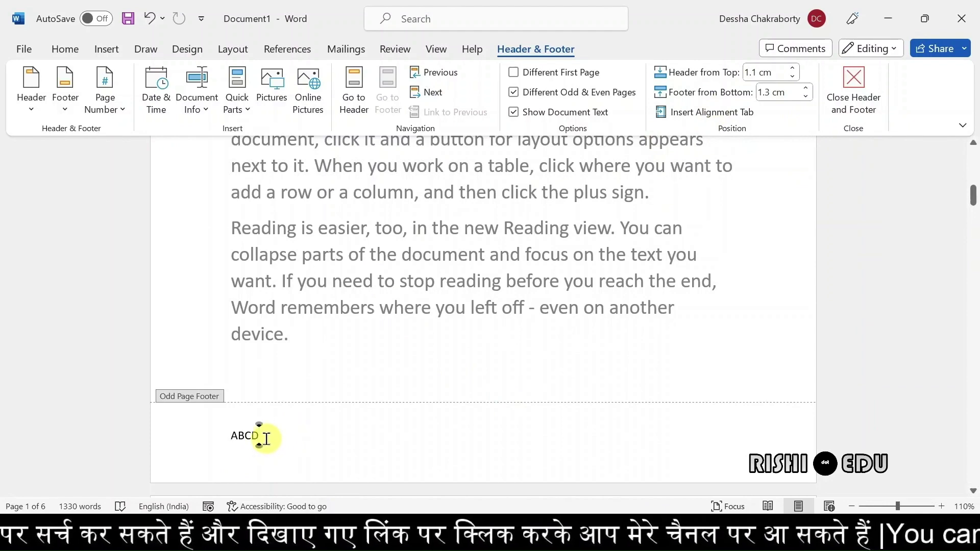
{"action": "key", "text": "BackSpace"}
{"action": "key", "text": "BackSpace"}
{"action": "key", "text": "BackSpace"}
{"action": "key", "text": "BackSpace"}
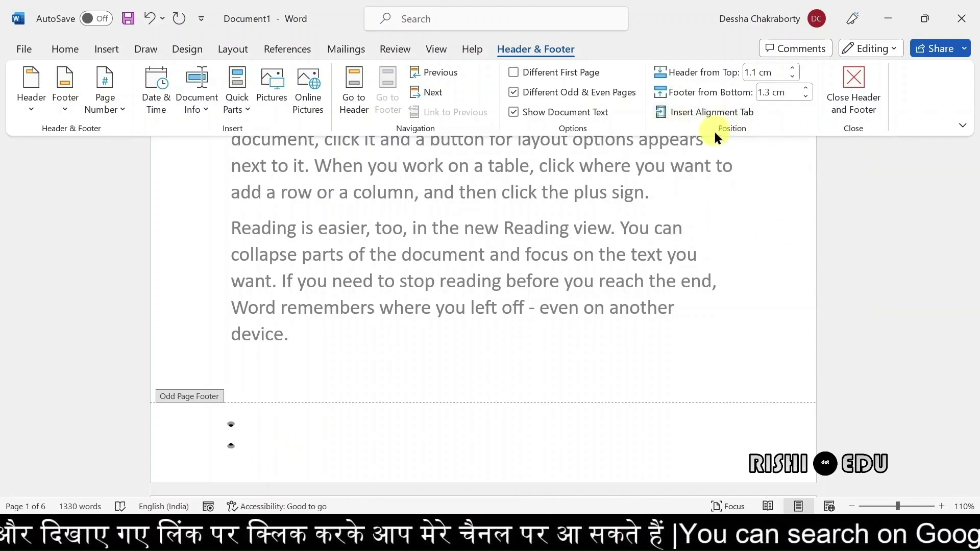
Insert a right-aligned alignment tab in the odd-page footer.
{"action": "left_click", "coordinate": [693, 115]}
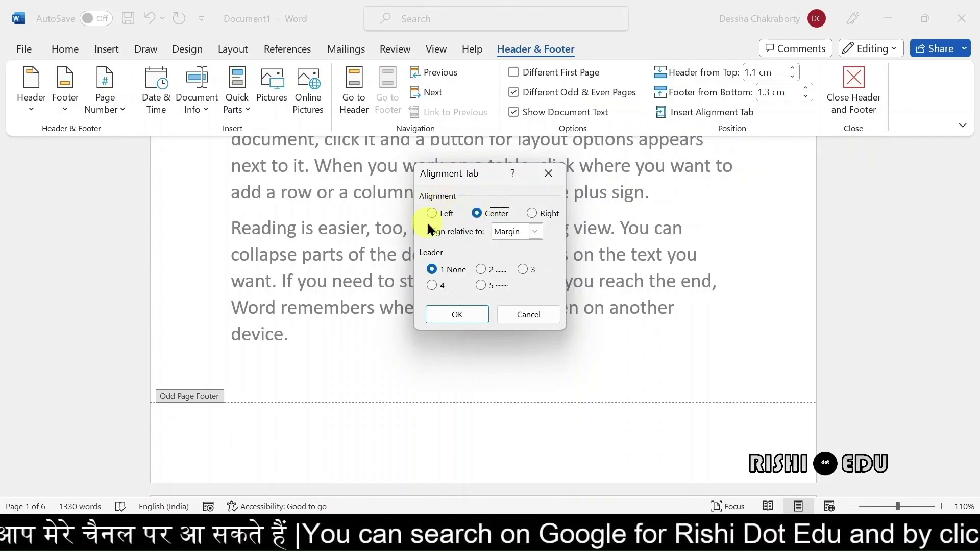
{"action": "left_click", "coordinate": [532, 214]}
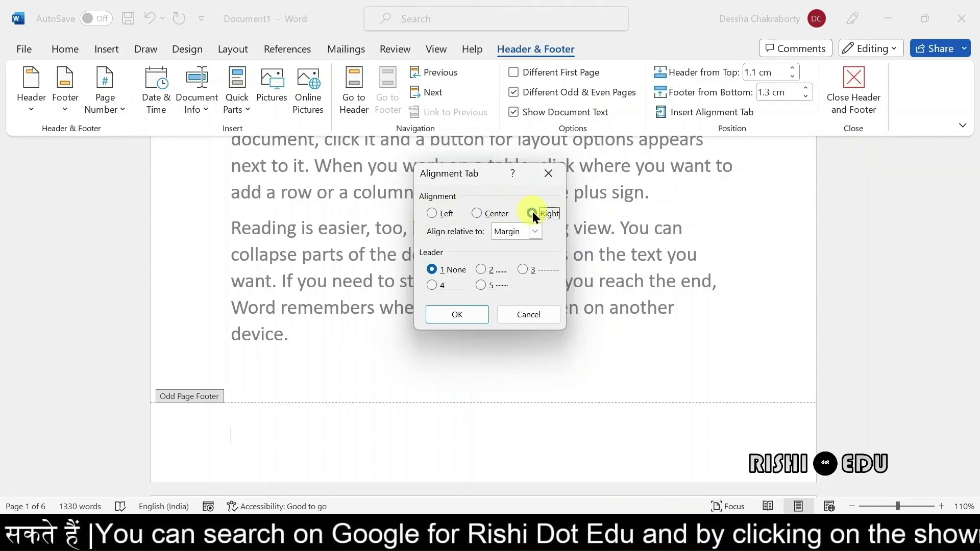
{"action": "key", "text": "Return"}
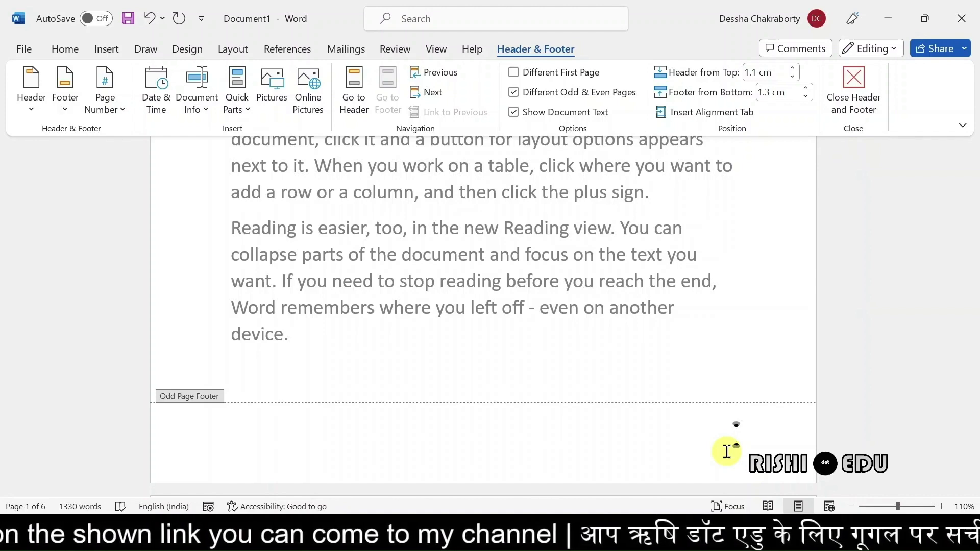
Type 'ms word' in lowercase and enlarge it two steps with Grow Font.
{"action": "key", "text": "Caps_Lock"}
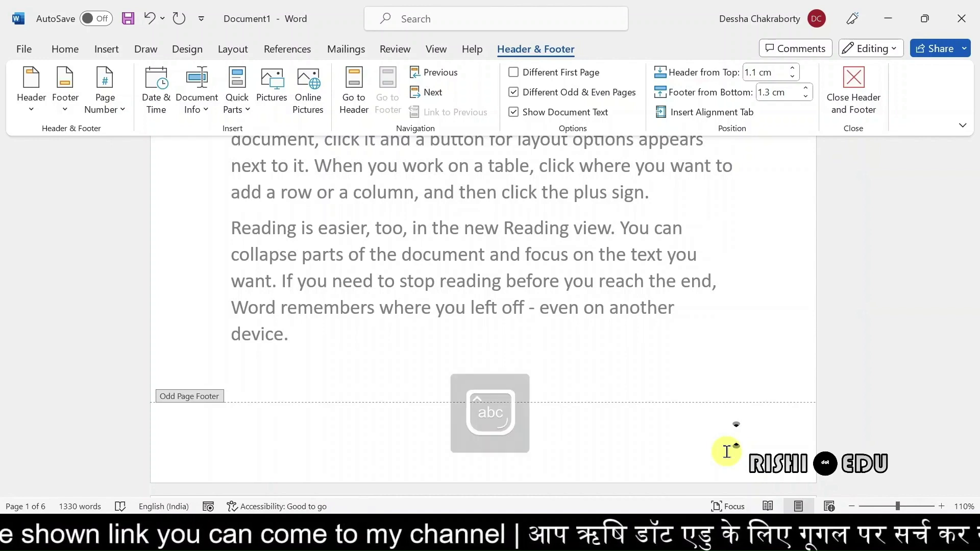
{"action": "type", "text": "ms"}
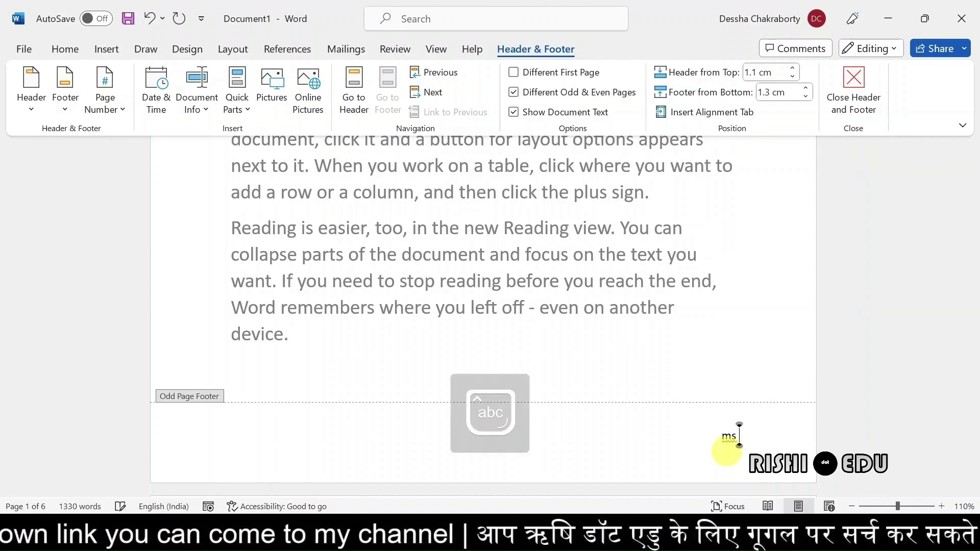
{"action": "type", "text": " word"}
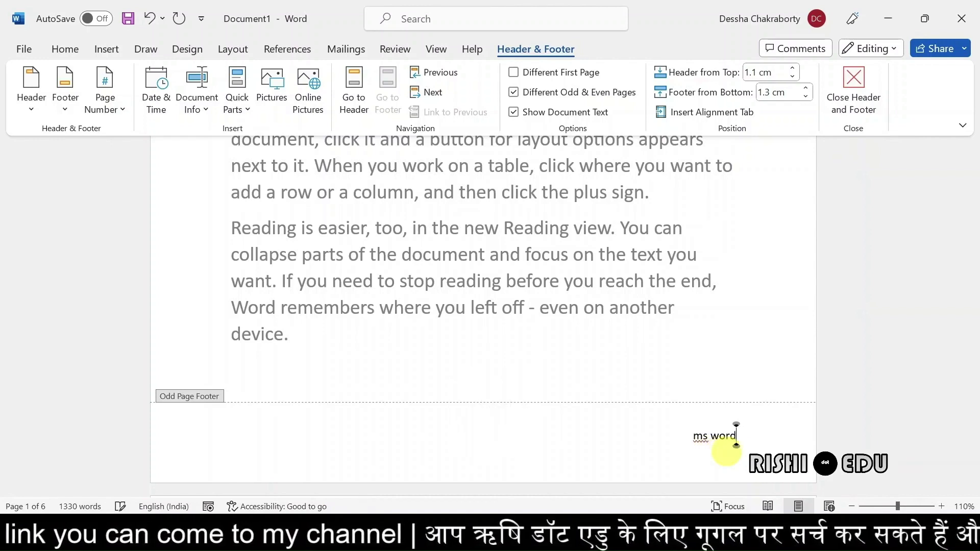
{"action": "left_click_drag", "start_coordinate": [745, 437], "coordinate": [679, 437]}
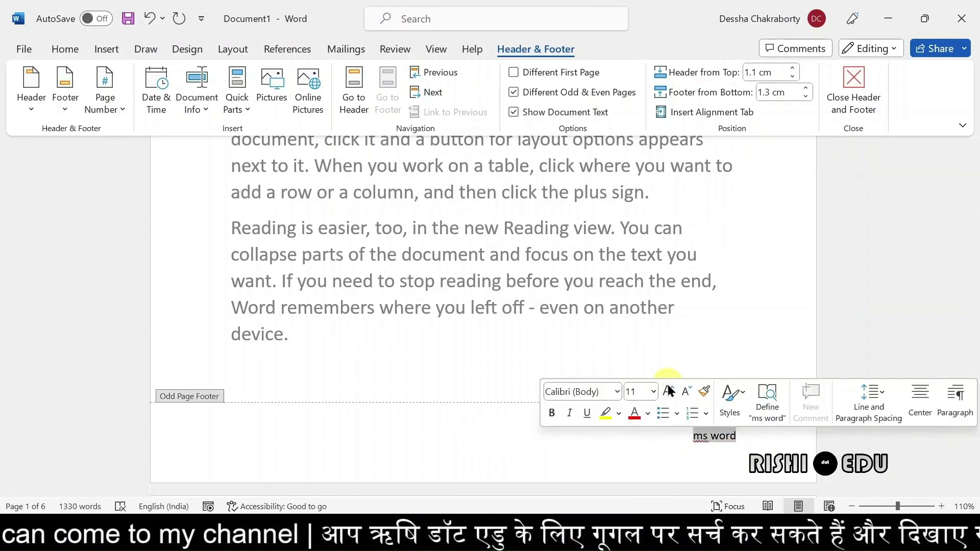
{"action": "left_click", "coordinate": [668, 391]}
{"action": "left_click", "coordinate": [668, 391]}
{"action": "left_click", "coordinate": [668, 391]}
{"action": "left_click", "coordinate": [668, 391]}
{"action": "left_click", "coordinate": [668, 390]}
{"action": "left_click", "coordinate": [583, 446]}
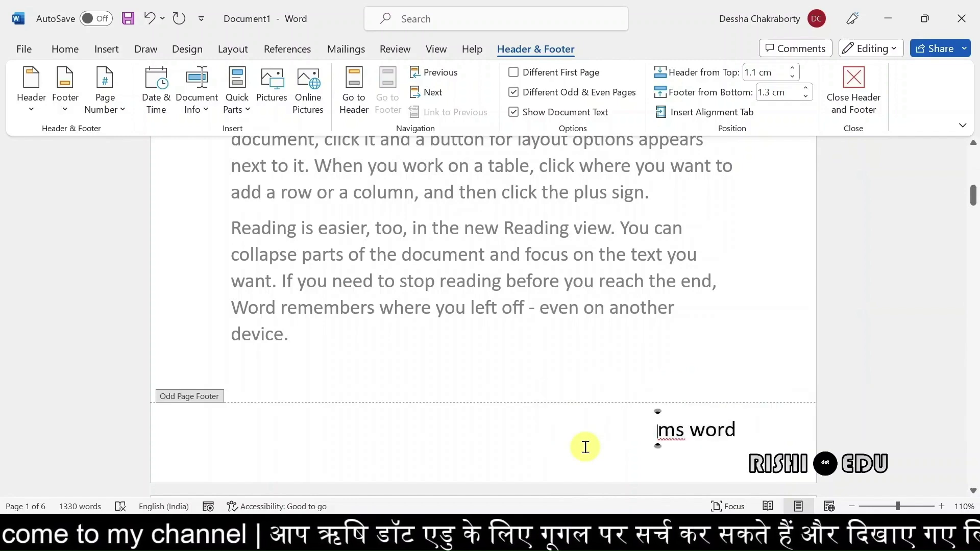
Reopen the odd-page footer and insert a right, margin-relative alignment tab with dashed leader 3.
{"action": "left_click", "coordinate": [854, 101]}
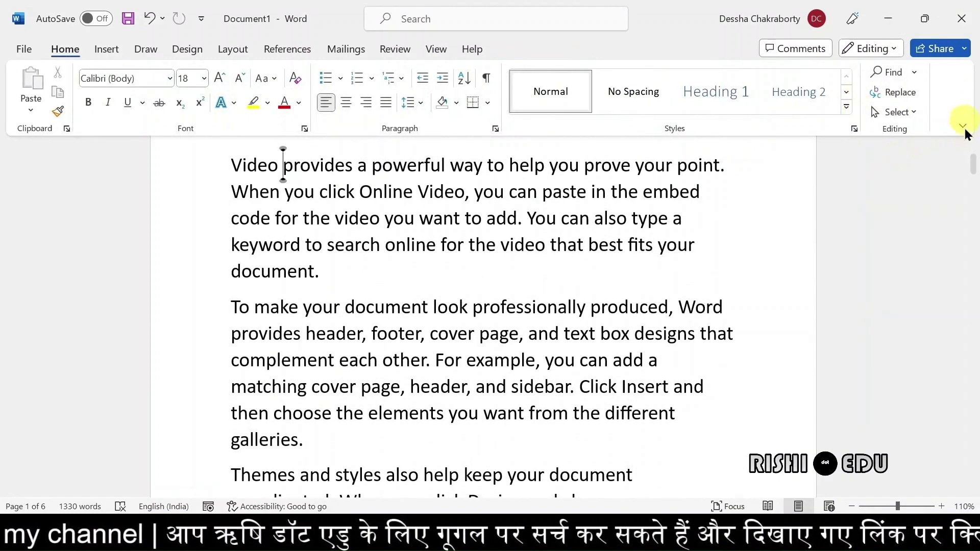
{"action": "mouse_move", "coordinate": [972, 165]}
{"action": "left_mouse_down"}
{"action": "mouse_move", "coordinate": [973, 314]}
{"action": "mouse_move", "coordinate": [973, 209]}
{"action": "left_mouse_up"}
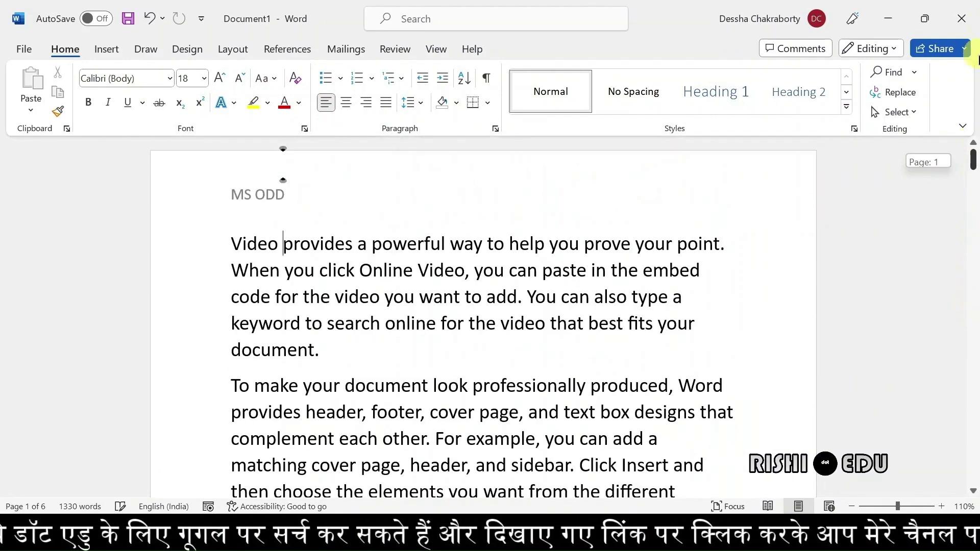
{"action": "double_click", "coordinate": [771, 171]}
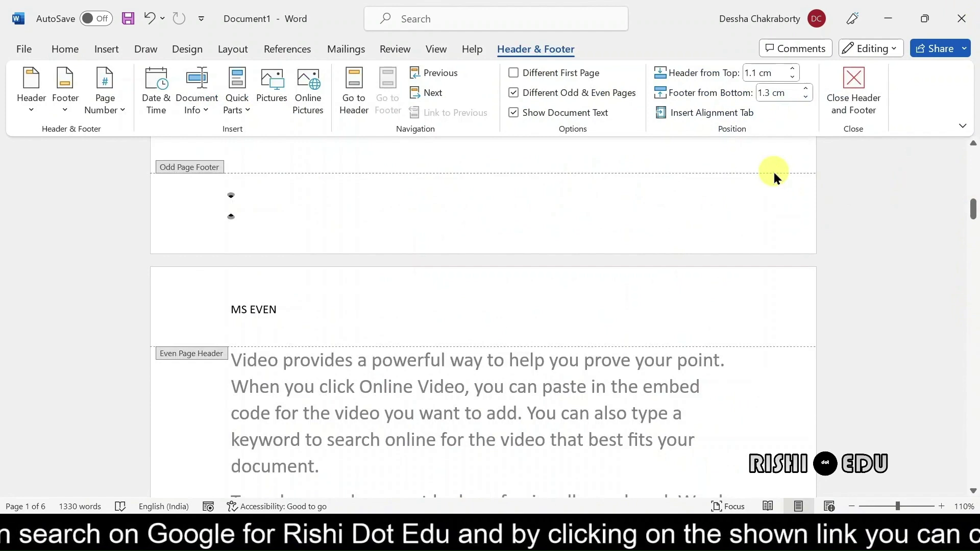
{"action": "left_click", "coordinate": [739, 111]}
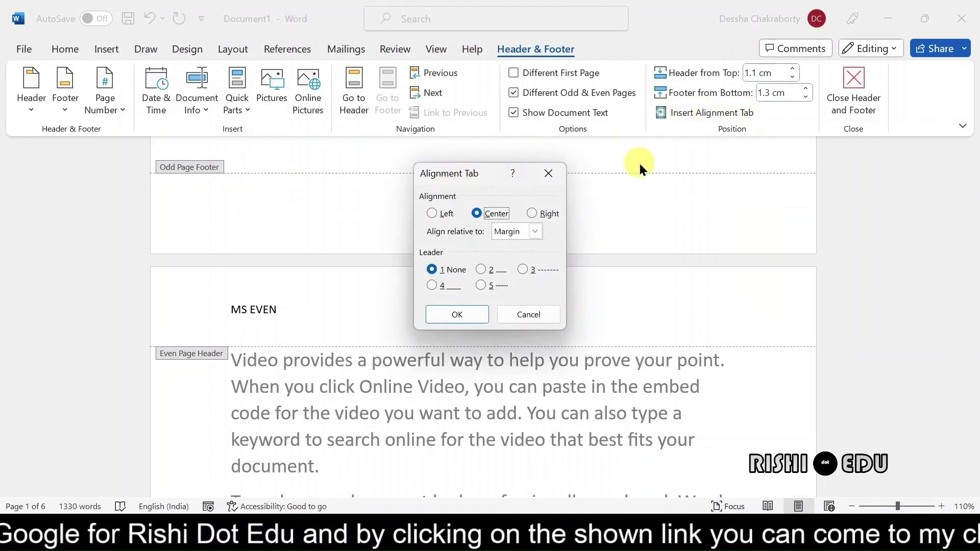
{"action": "left_click", "coordinate": [535, 213]}
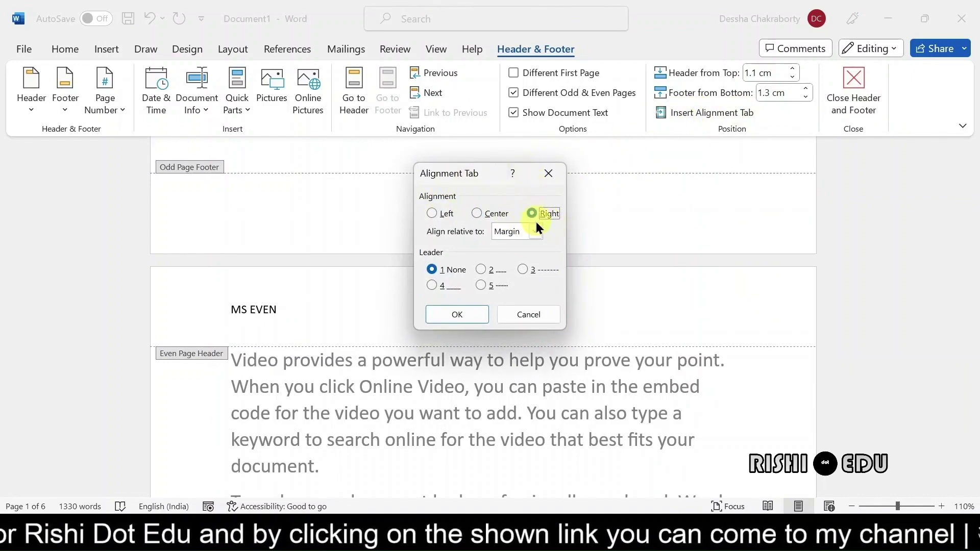
{"action": "left_click", "coordinate": [521, 270]}
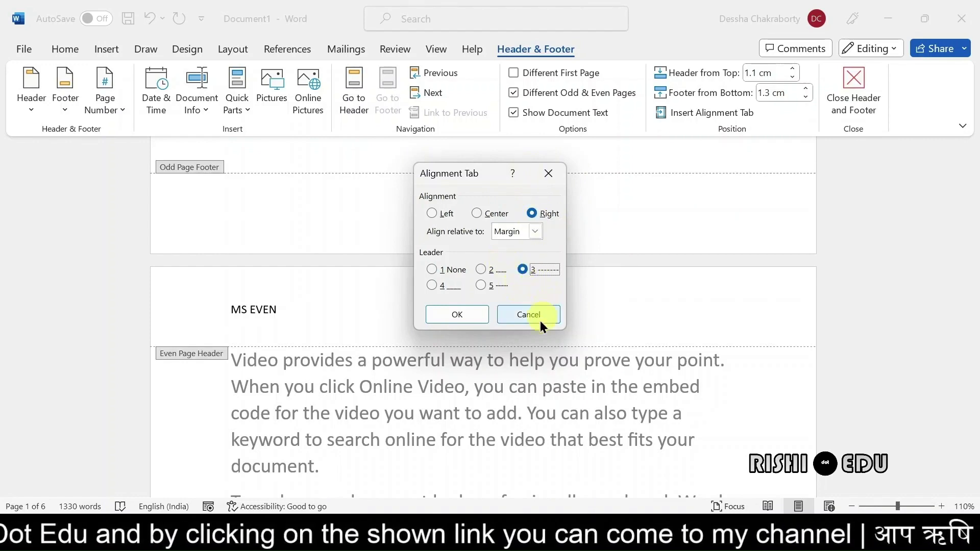
{"action": "left_click", "coordinate": [461, 313]}
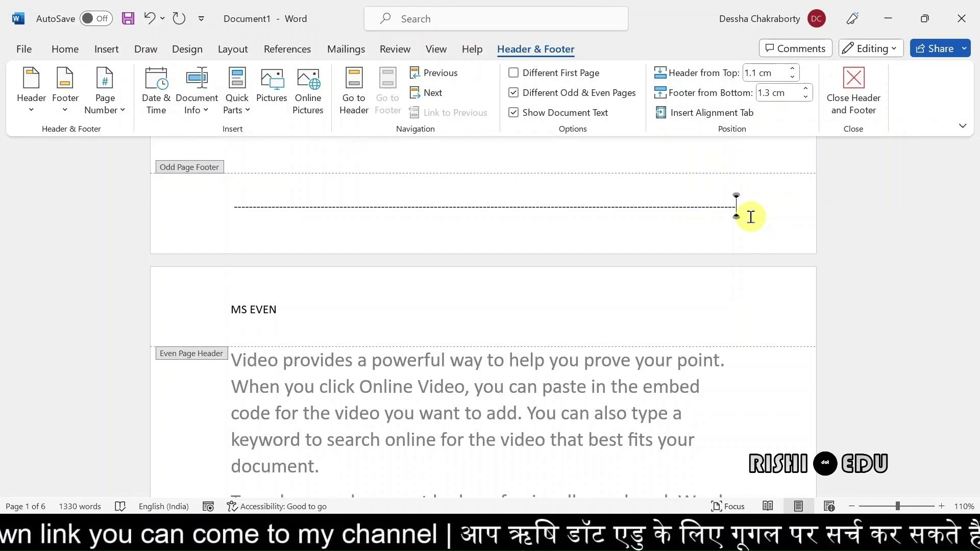
Type 'MS office' after the dashed leader and close header and footer editing.
{"action": "key", "text": "Caps_Lock"}
{"action": "type", "text": "MS"}
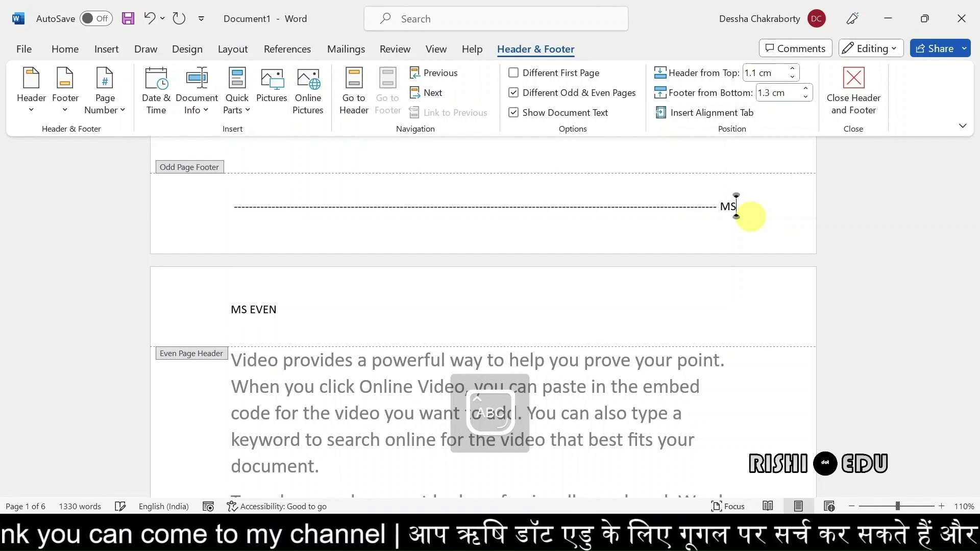
{"action": "key", "text": "Caps_Lock"}
{"action": "type", "text": " office"}
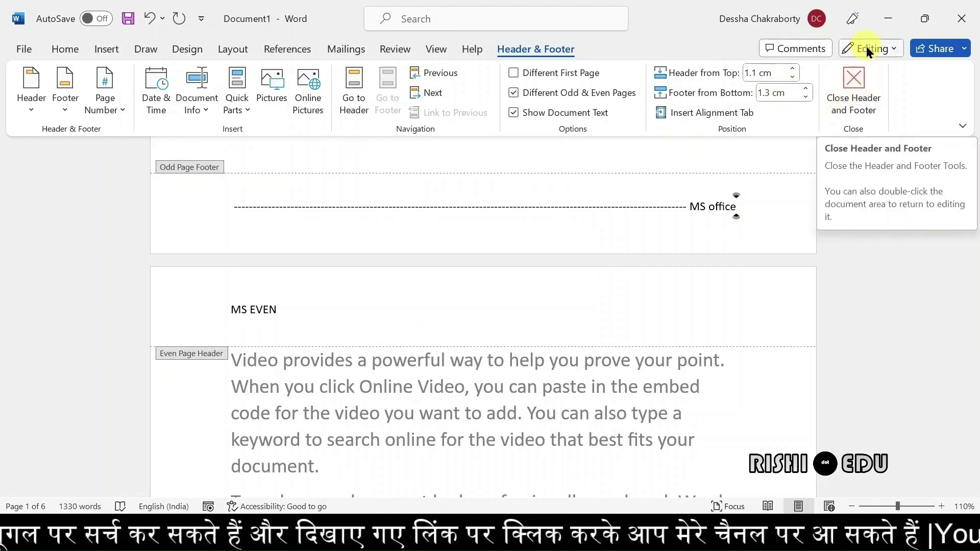
{"action": "left_click", "coordinate": [853, 97]}
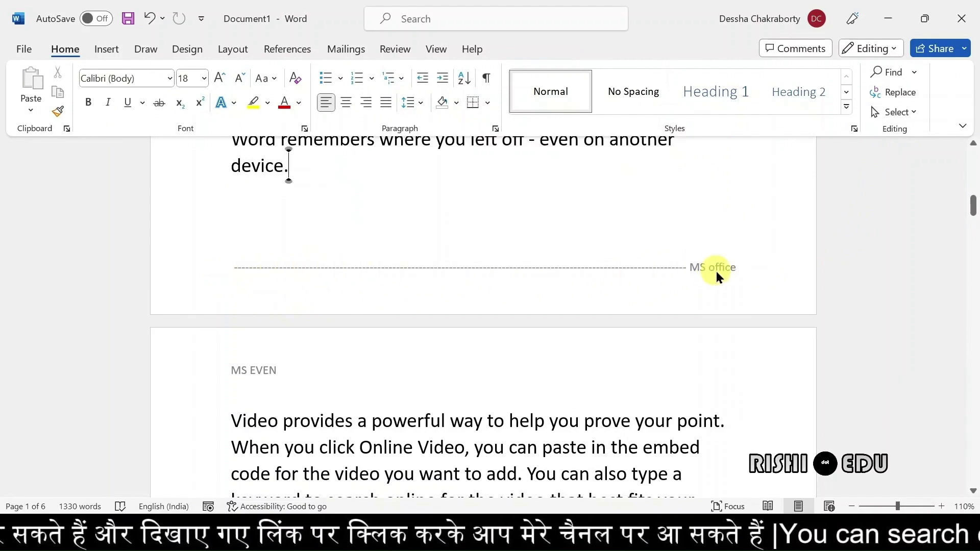
{"action": "double_click", "coordinate": [675, 260]}
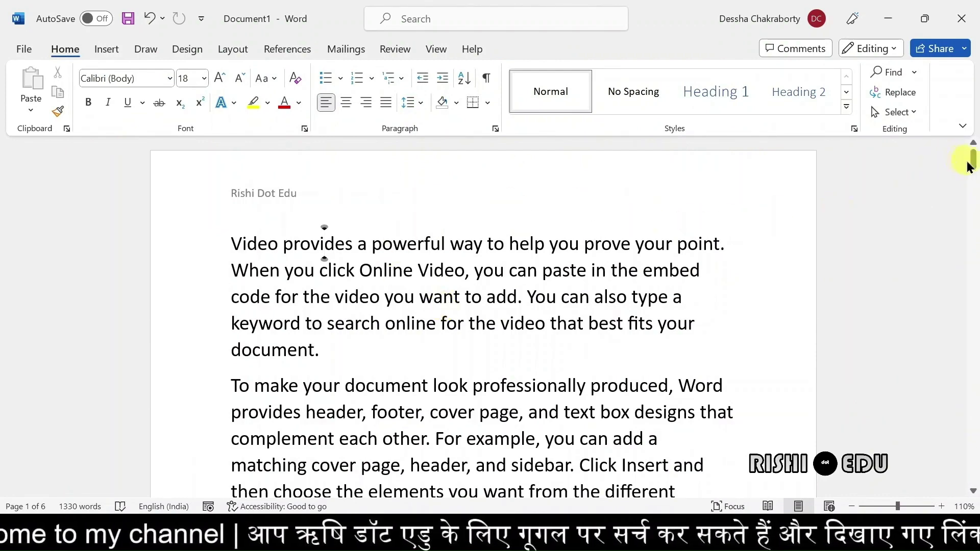
{"action": "left_click_drag", "start_coordinate": [973, 159], "coordinate": [975, 157]}
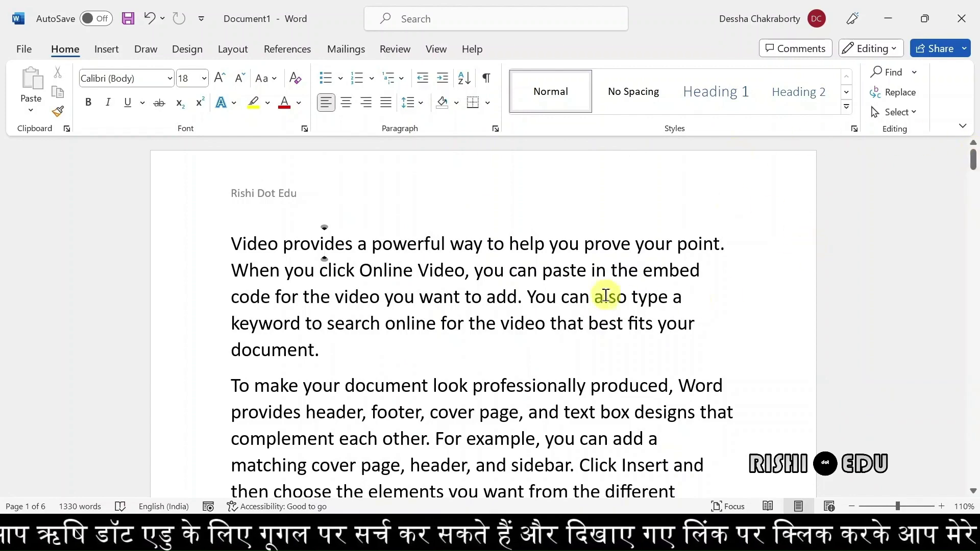
{"action": "mouse_move", "coordinate": [968, 166]}
{"action": "left_mouse_down"}
{"action": "mouse_move", "coordinate": [975, 176]}
{"action": "mouse_move", "coordinate": [972, 169]}
{"action": "left_mouse_up"}
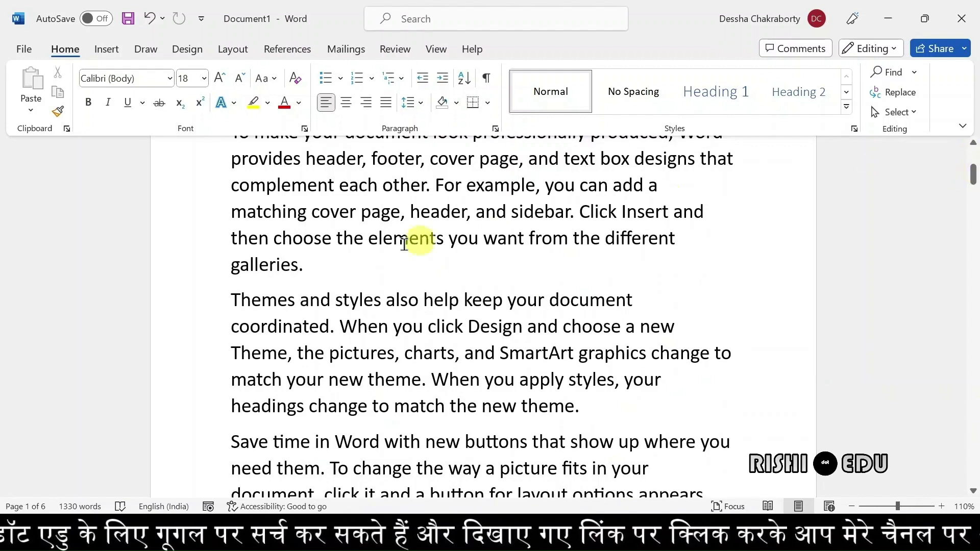
{"action": "left_click", "coordinate": [312, 269]}
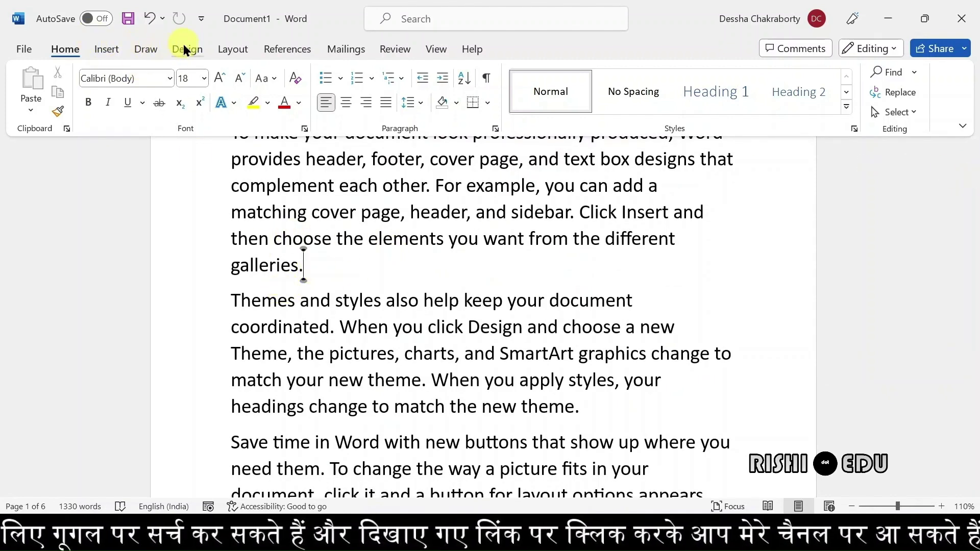
Insert a Next Page section break after the galleries paragraph and scroll back to the top.
{"action": "left_click", "coordinate": [225, 50]}
{"action": "left_click", "coordinate": [225, 70]}
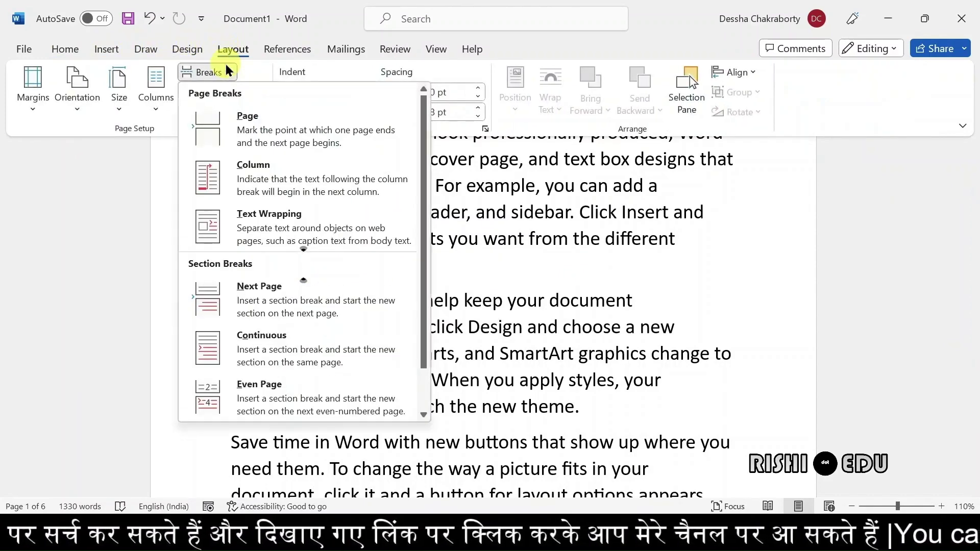
{"action": "left_click", "coordinate": [257, 292]}
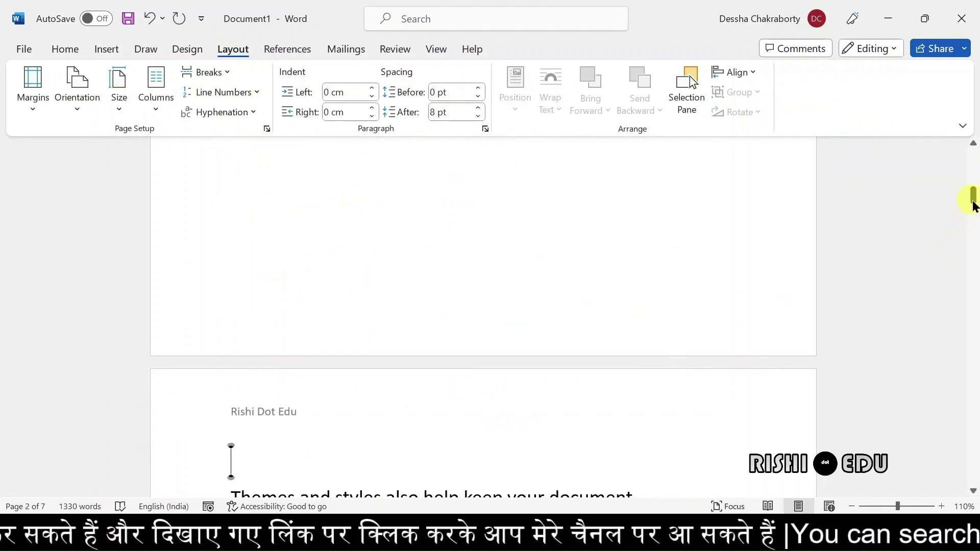
{"action": "left_click_drag", "start_coordinate": [973, 194], "coordinate": [973, 142]}
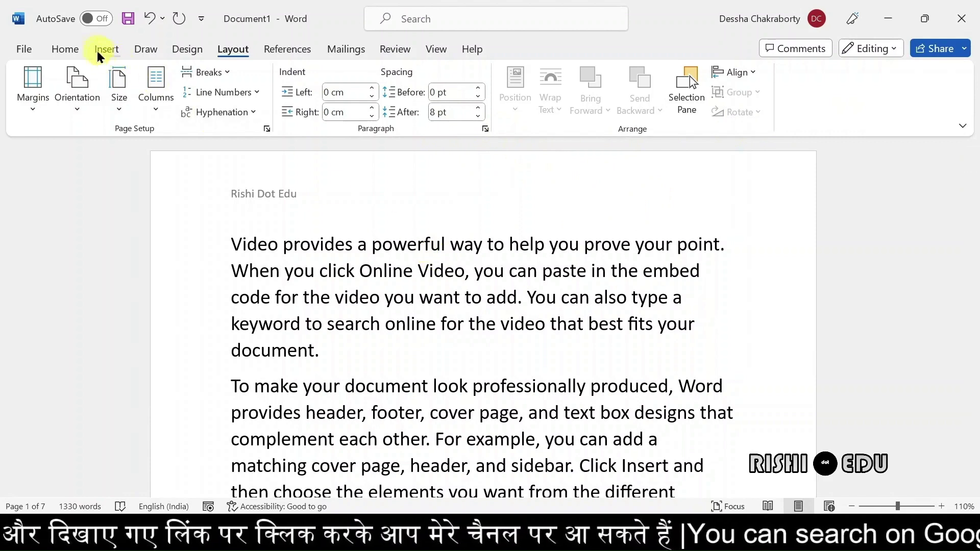
{"action": "left_click", "coordinate": [66, 49]}
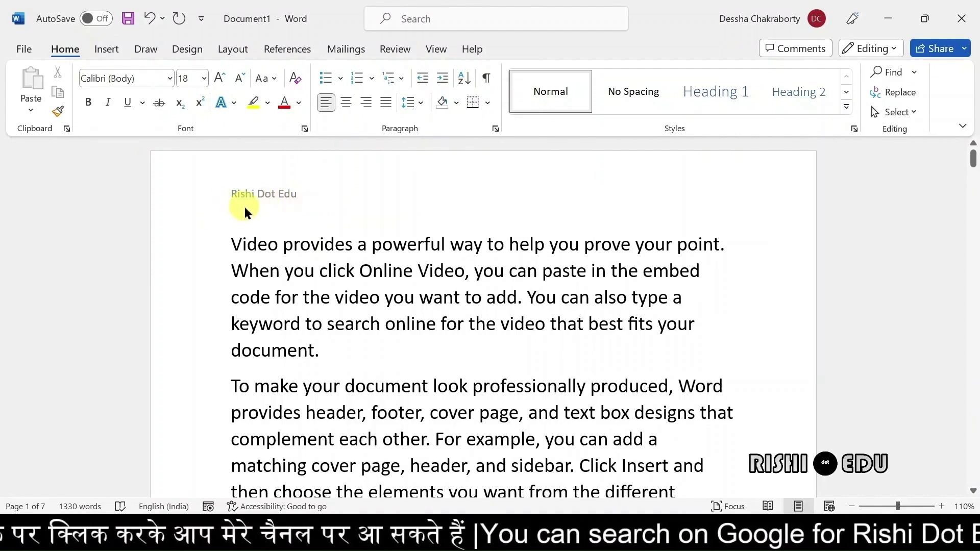
Grow the first-page 'Rishi Dot Edu' header text twice to 16 pt, then exit the header.
{"action": "double_click", "coordinate": [298, 189]}
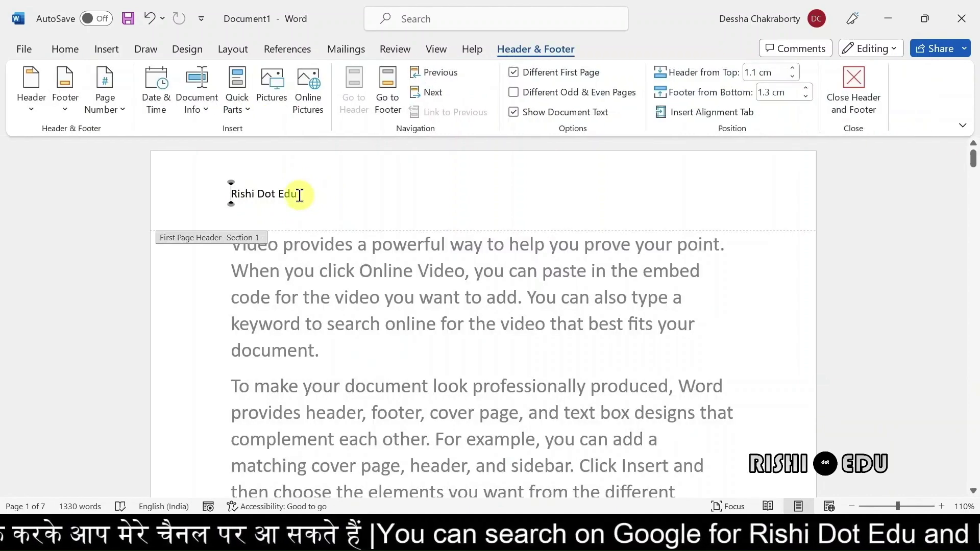
{"action": "left_click_drag", "start_coordinate": [299, 196], "coordinate": [183, 185]}
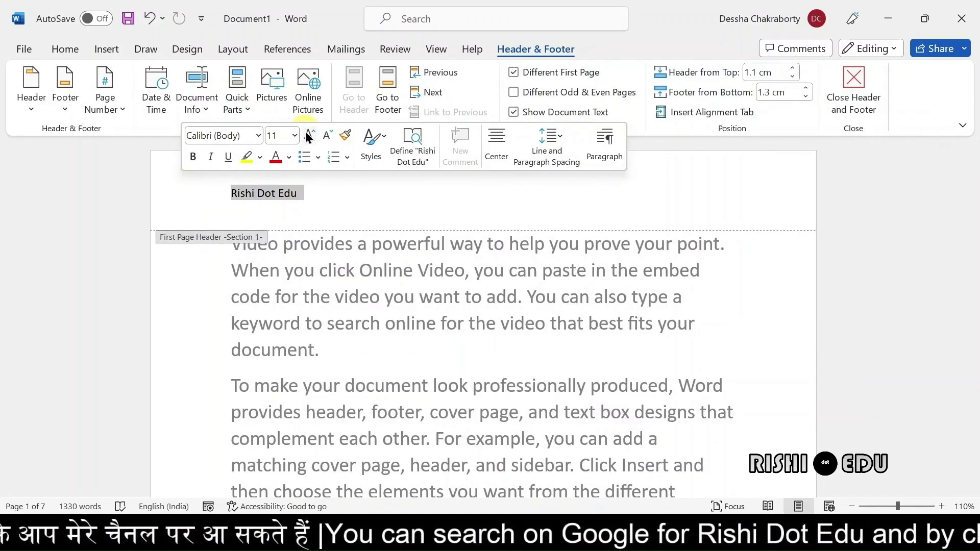
{"action": "left_click", "coordinate": [308, 136]}
{"action": "left_click", "coordinate": [308, 136]}
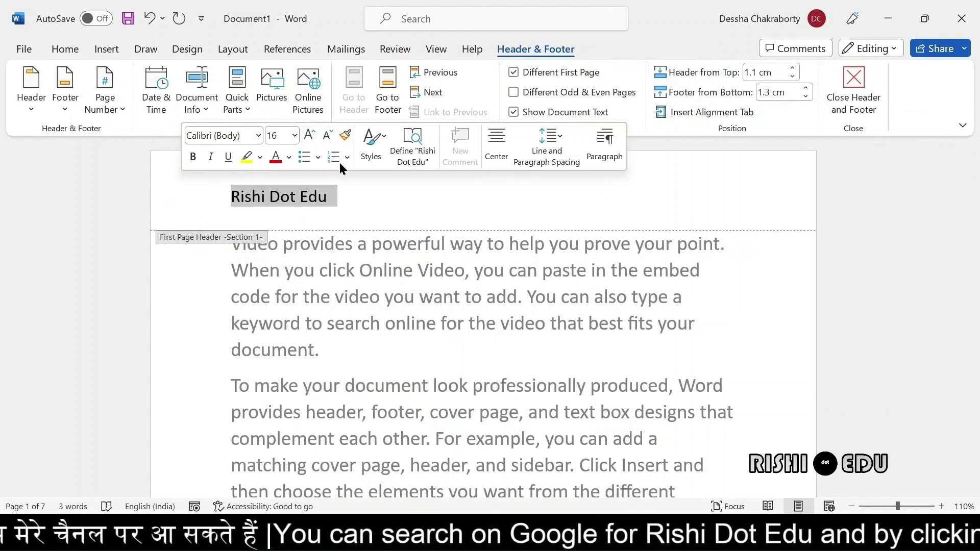
{"action": "key", "text": "Escape"}
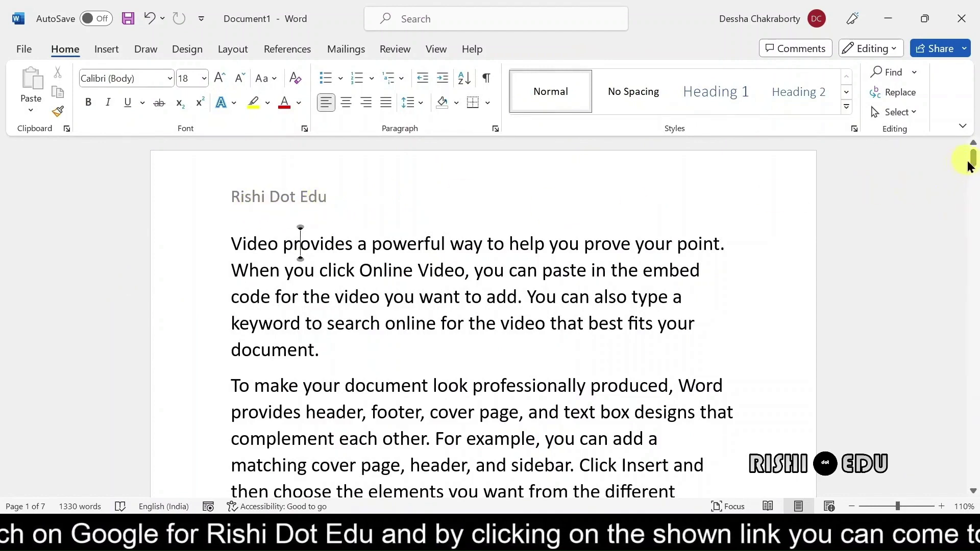
{"action": "left_click", "coordinate": [973, 491]}
{"action": "left_click_drag", "start_coordinate": [973, 491], "coordinate": [973, 492]}
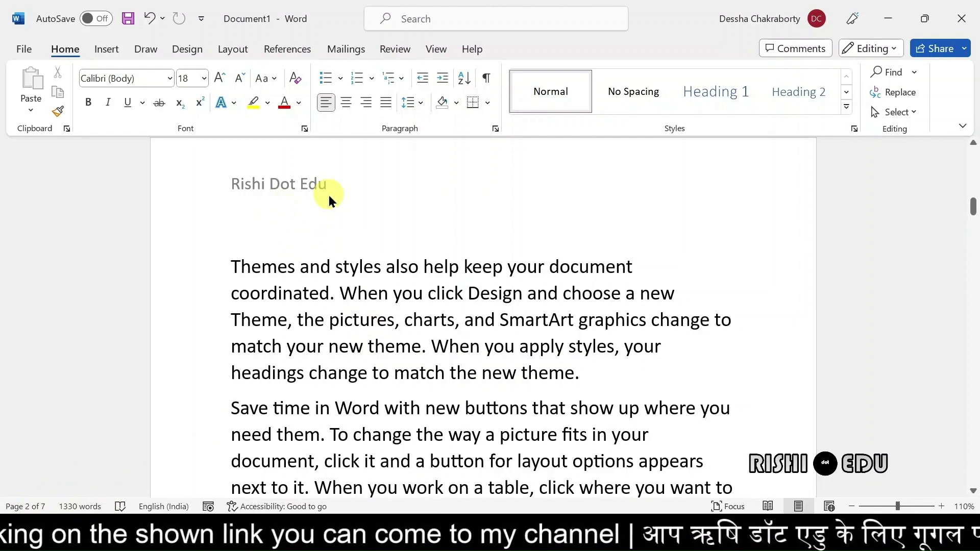
{"action": "left_click_drag", "start_coordinate": [972, 204], "coordinate": [972, 244]}
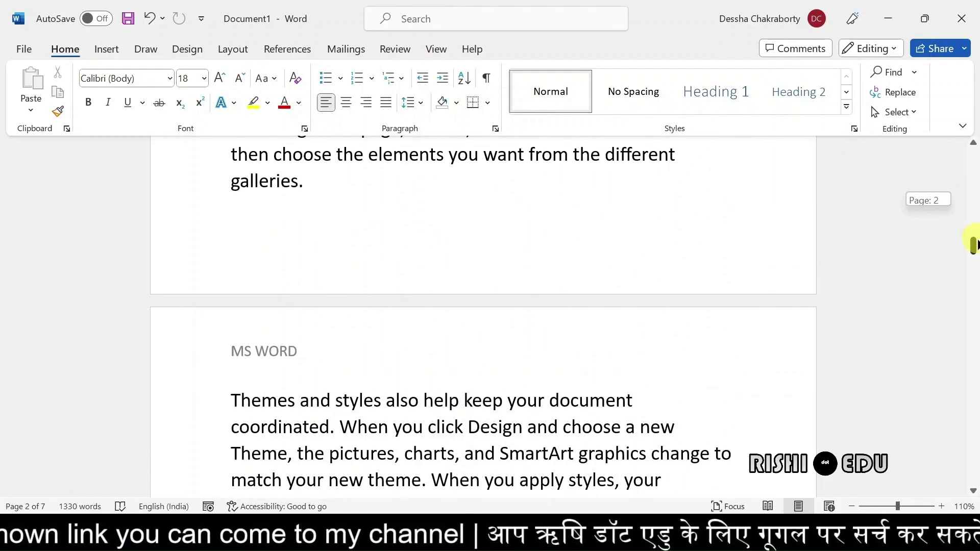
{"action": "left_click_drag", "start_coordinate": [974, 244], "coordinate": [975, 120]}
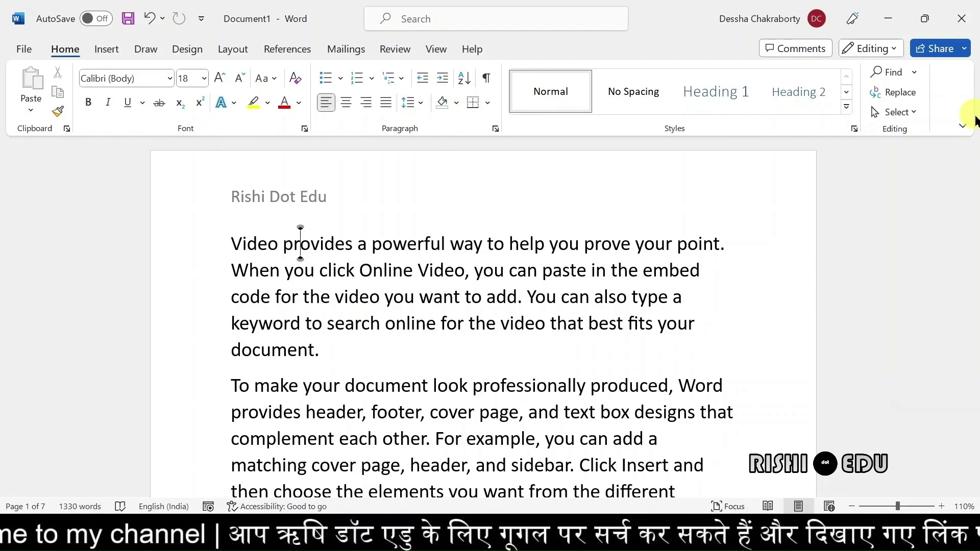
{"action": "left_click", "coordinate": [971, 164]}
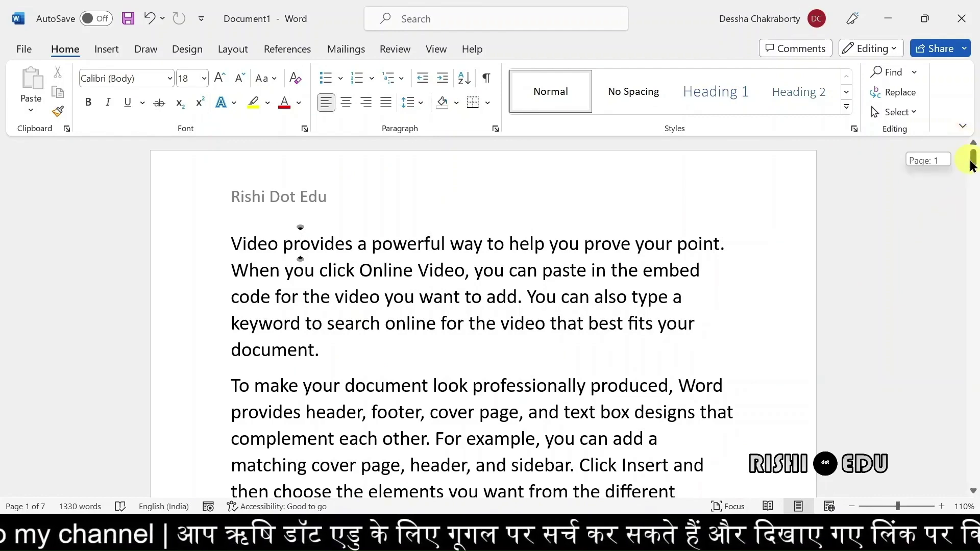
{"action": "left_click_drag", "start_coordinate": [970, 165], "coordinate": [972, 210]}
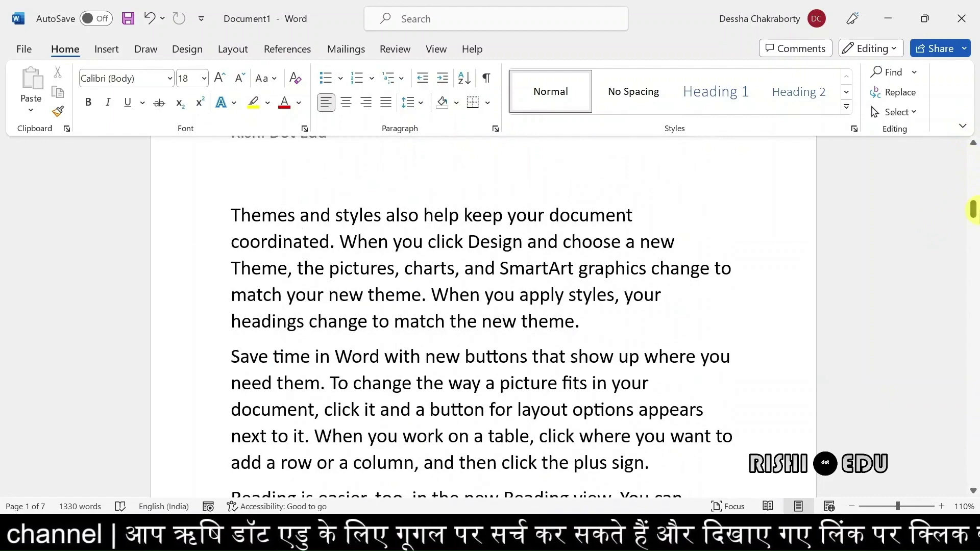
{"action": "scroll", "coordinate": [336, 250], "scroll_direction": "up", "scroll_amount": 2}
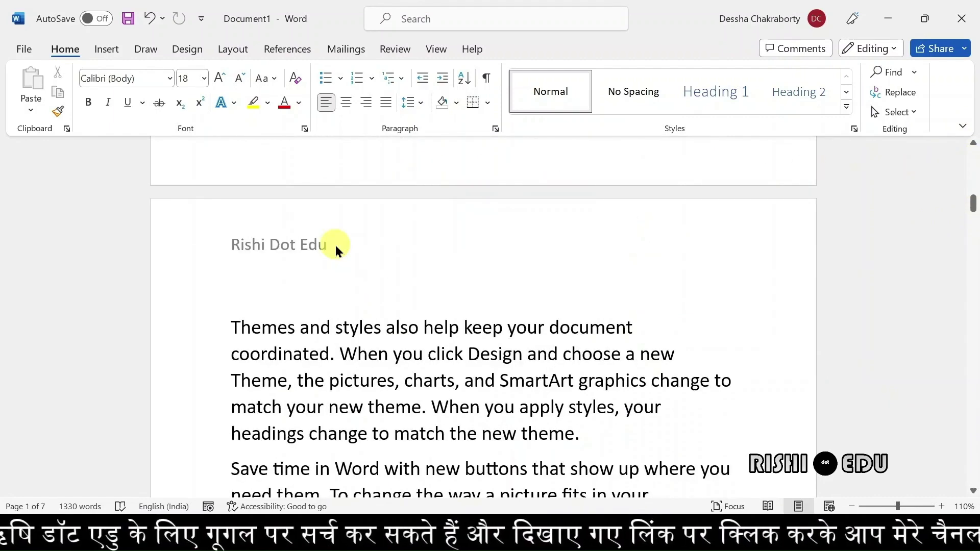
{"action": "double_click", "coordinate": [335, 250]}
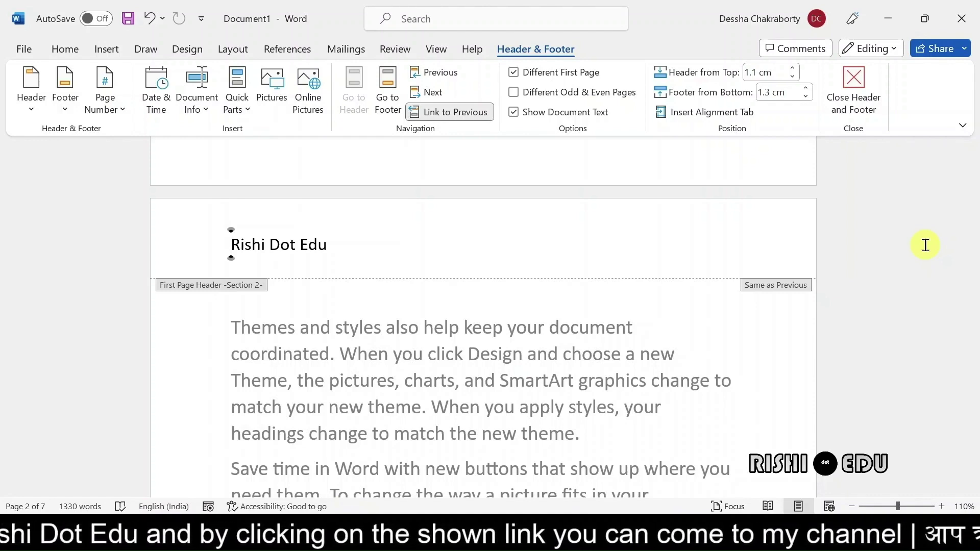
{"action": "double_click", "coordinate": [185, 295]}
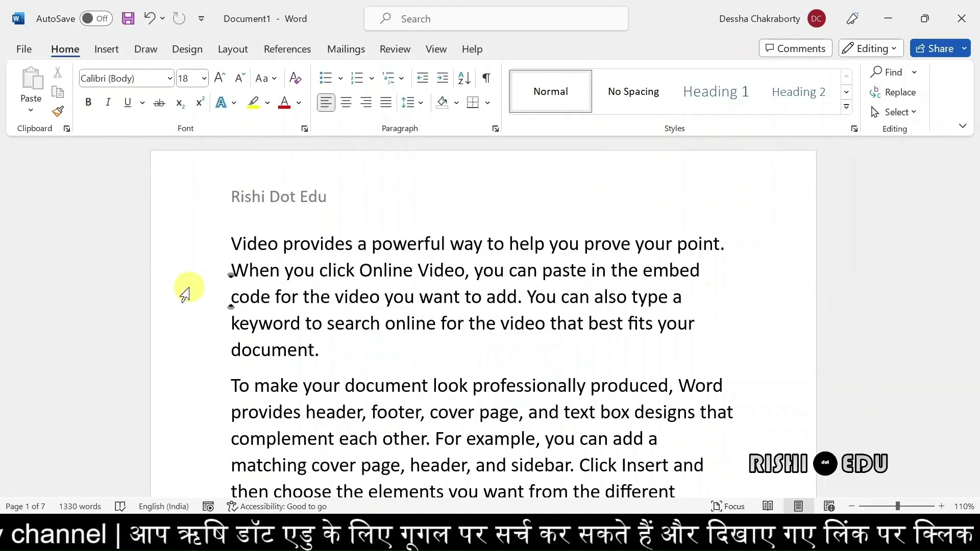